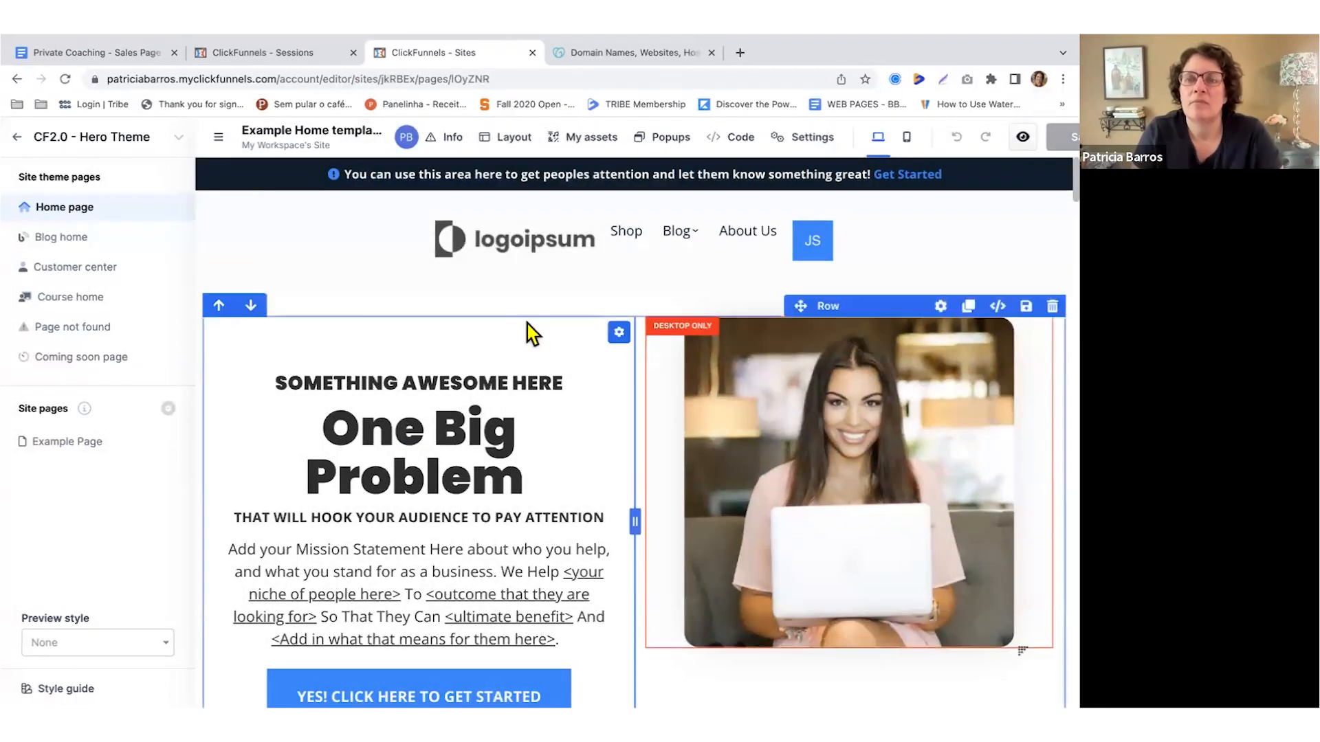
- Inspect the hero text column's settings, and look through the home page template from the header to the "More About Me" section
click(613, 331)
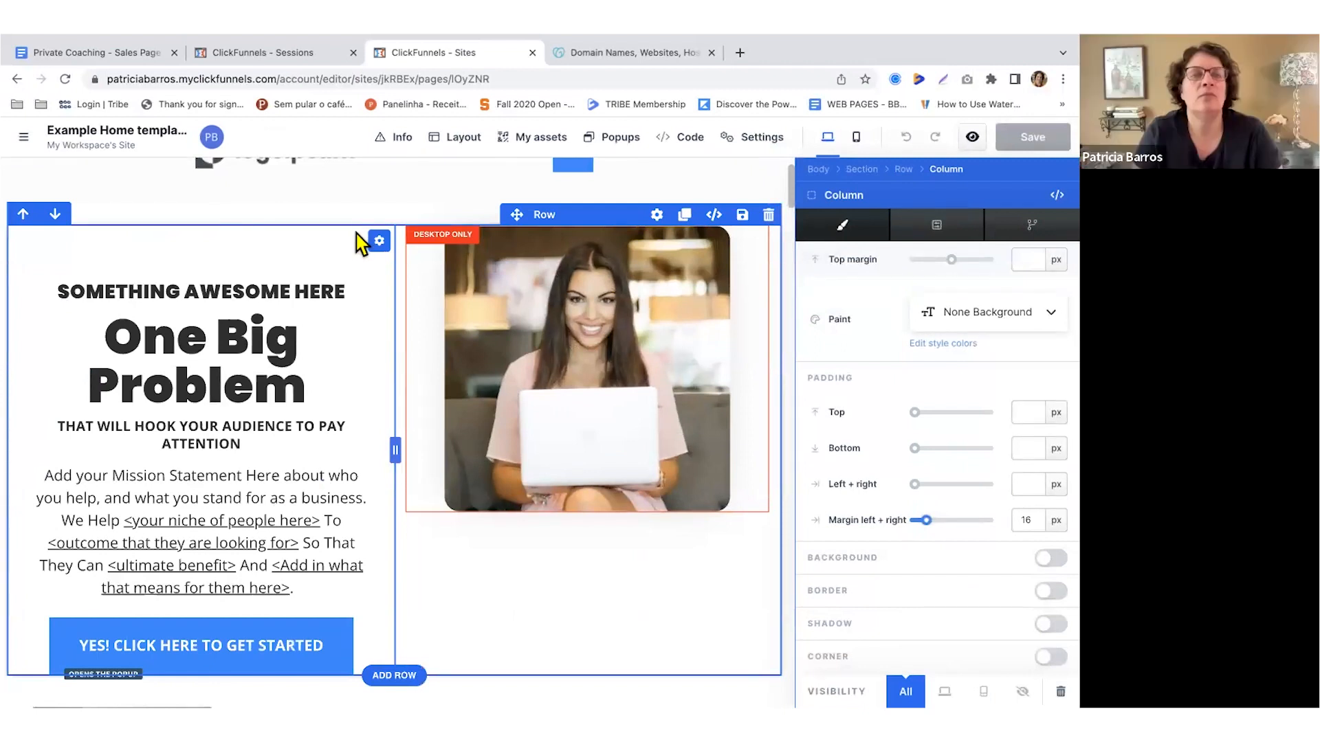
click(354, 267)
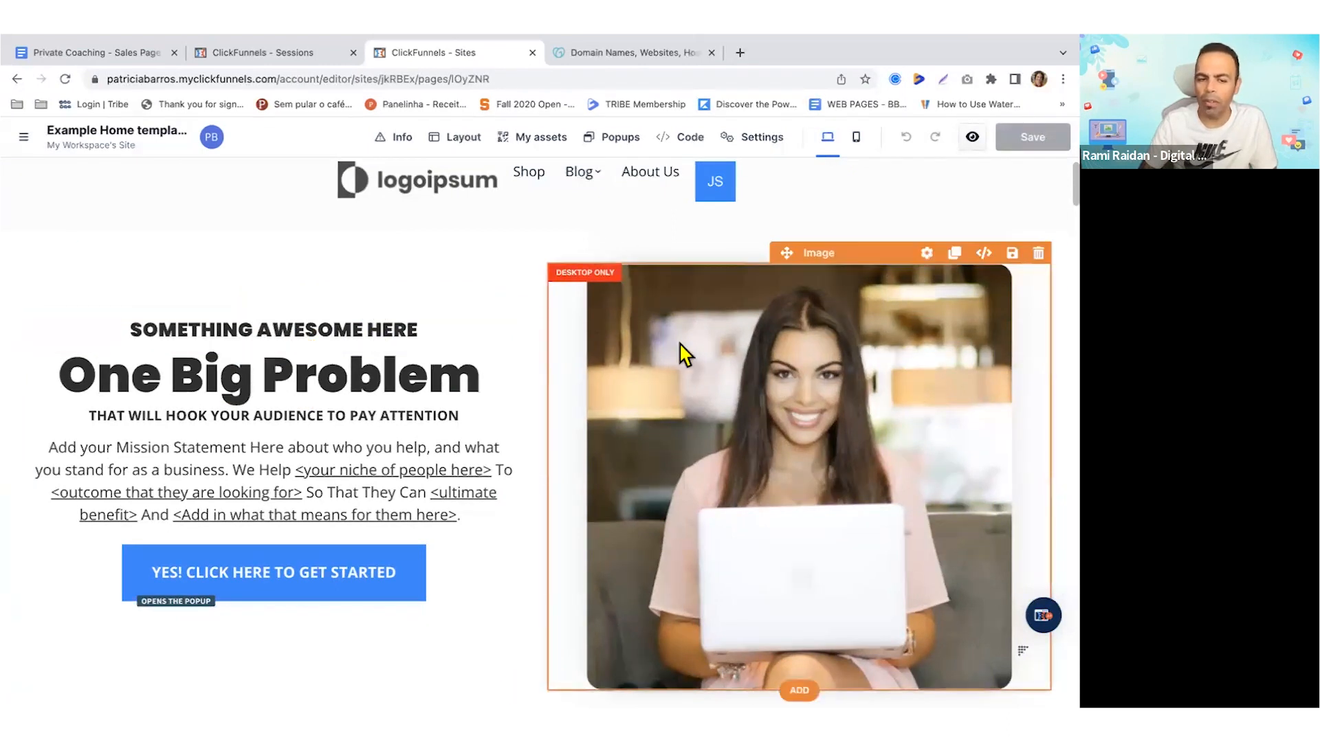
scroll(354, 574, up, 1)
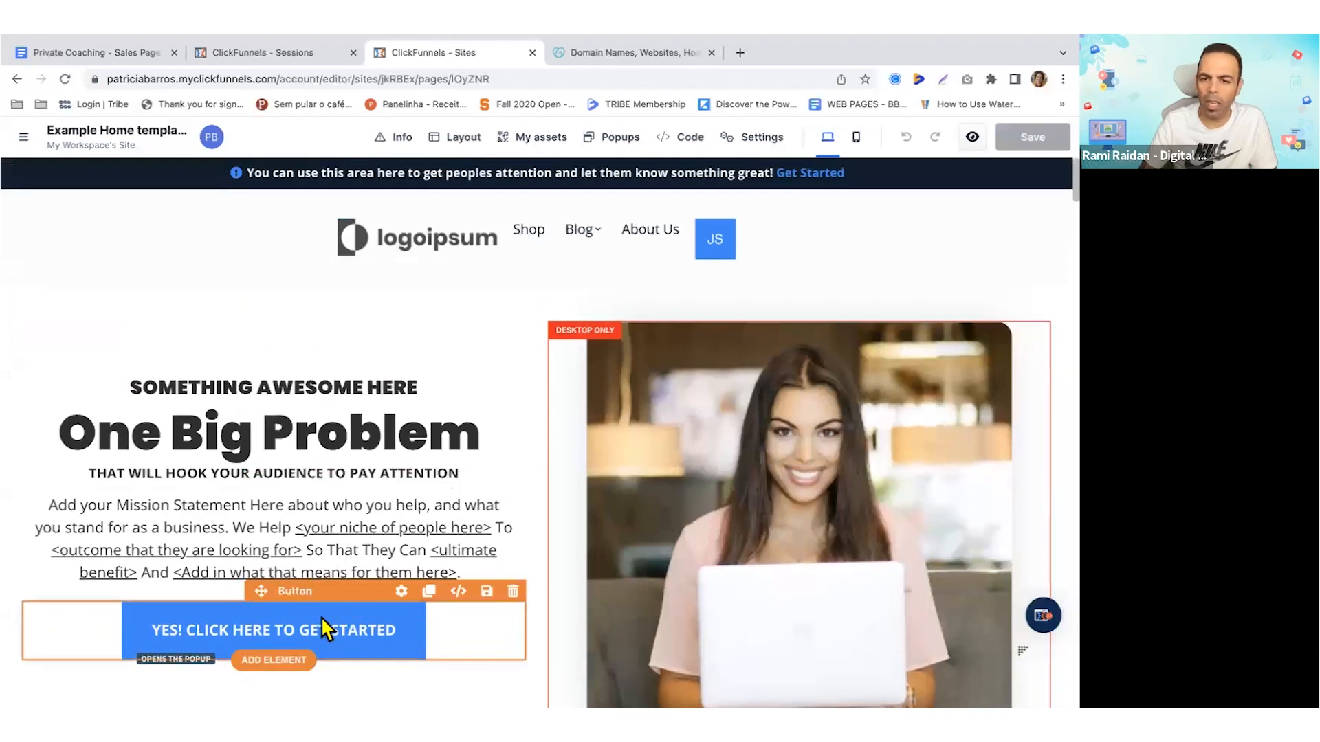
scroll(321, 619, down, 1)
scroll(326, 627, down, 1)
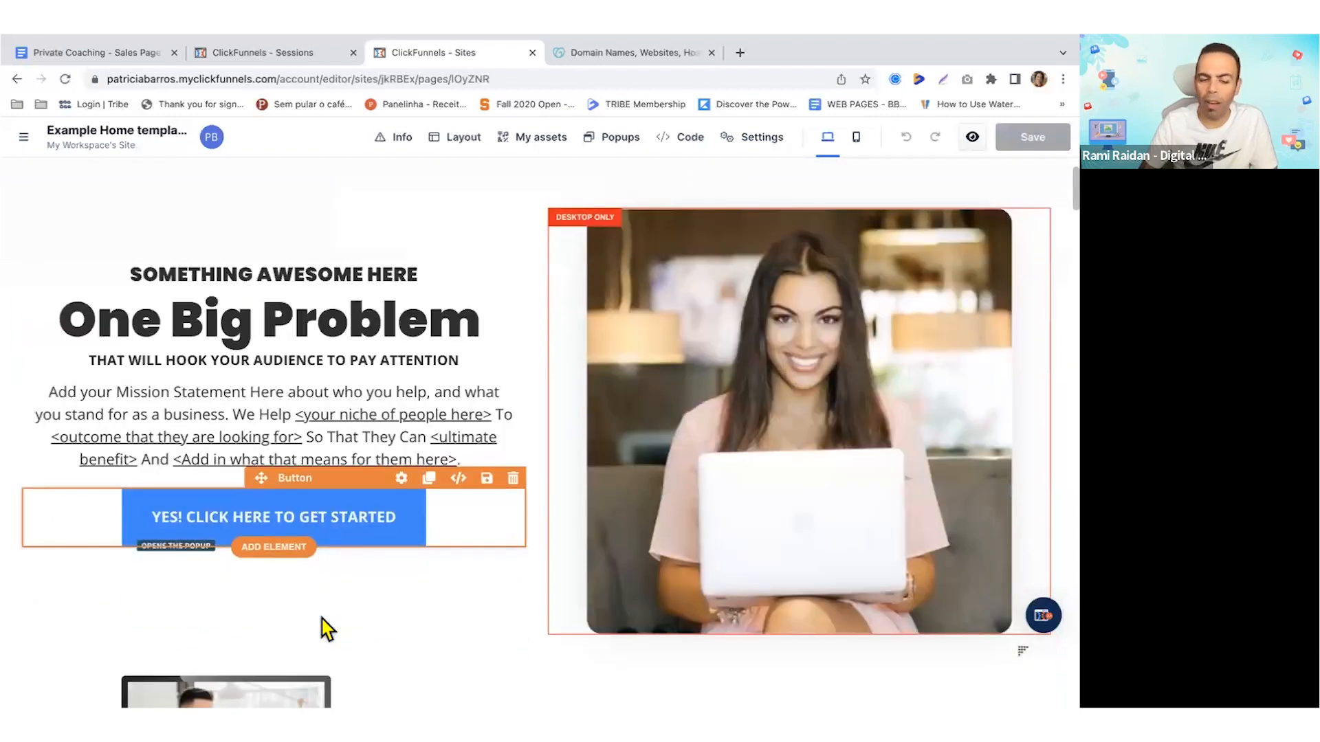
scroll(327, 627, down, 5)
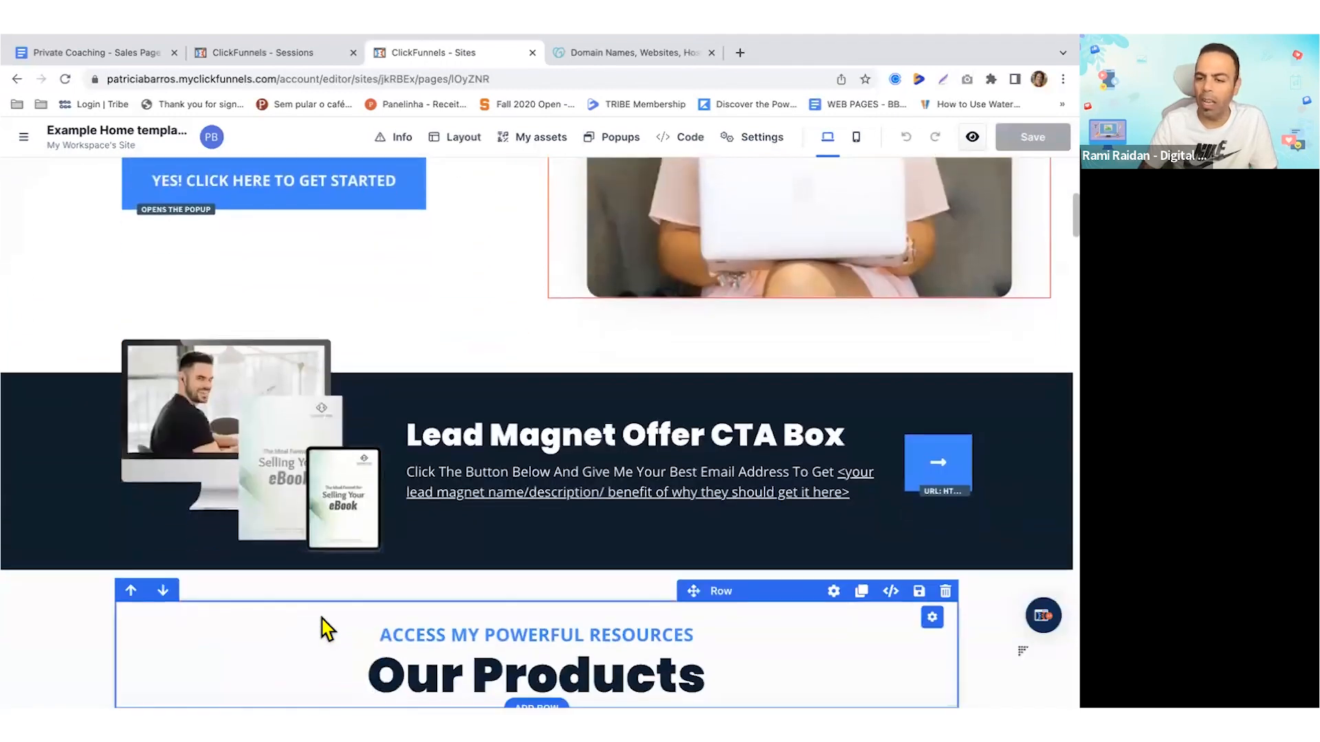
scroll(327, 627, down, 4)
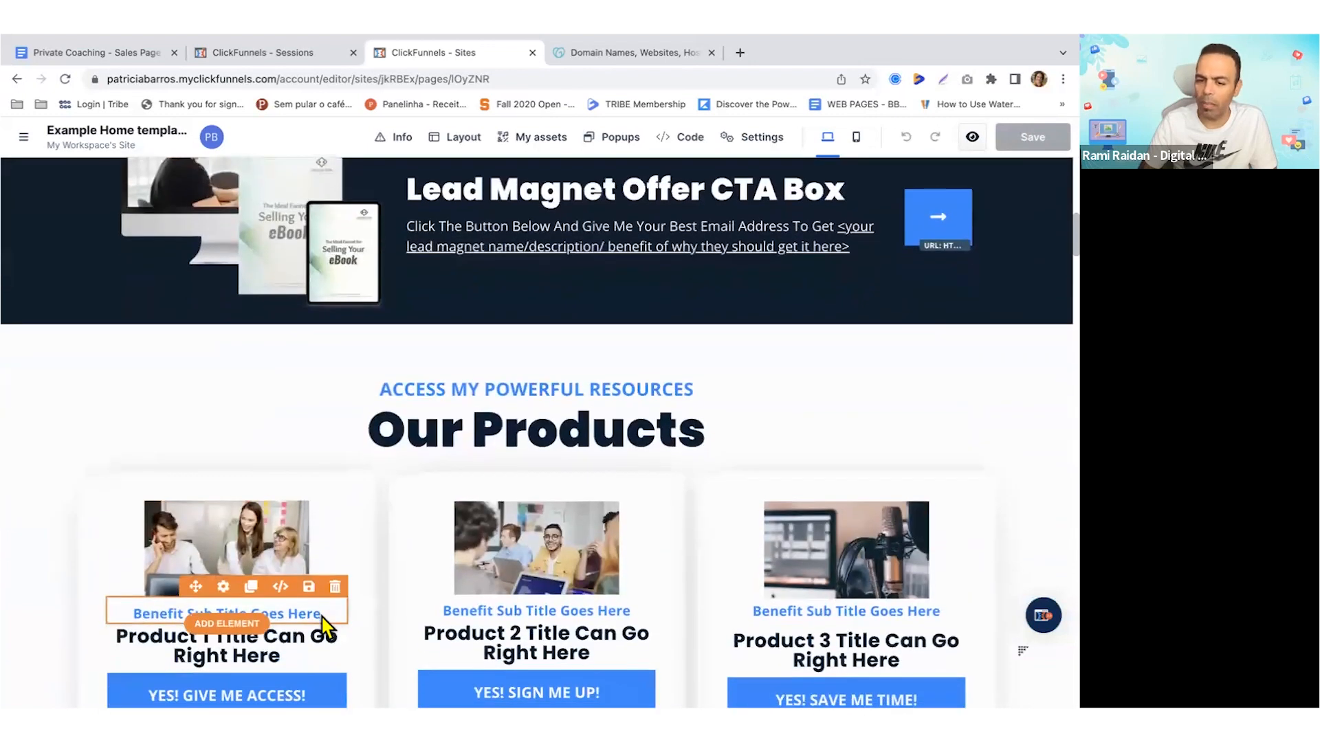
scroll(323, 626, down, 13)
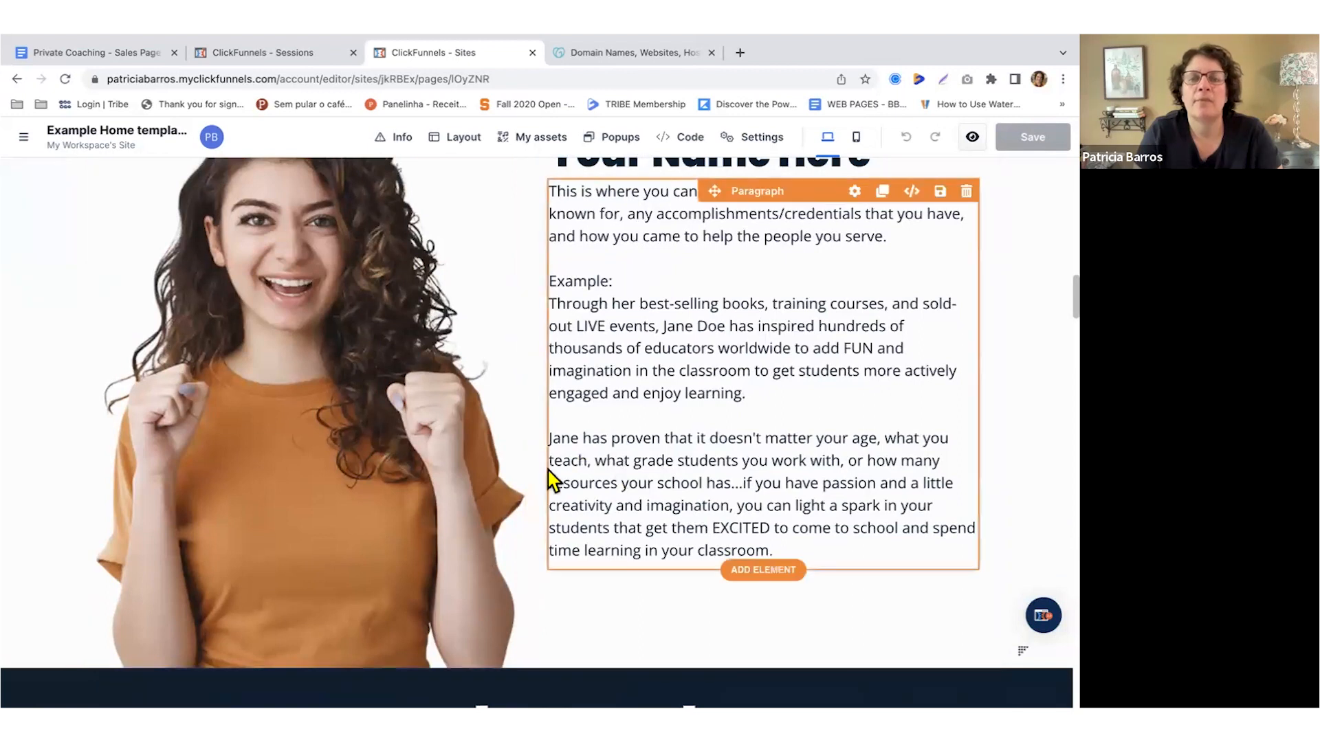
scroll(554, 478, up, 3)
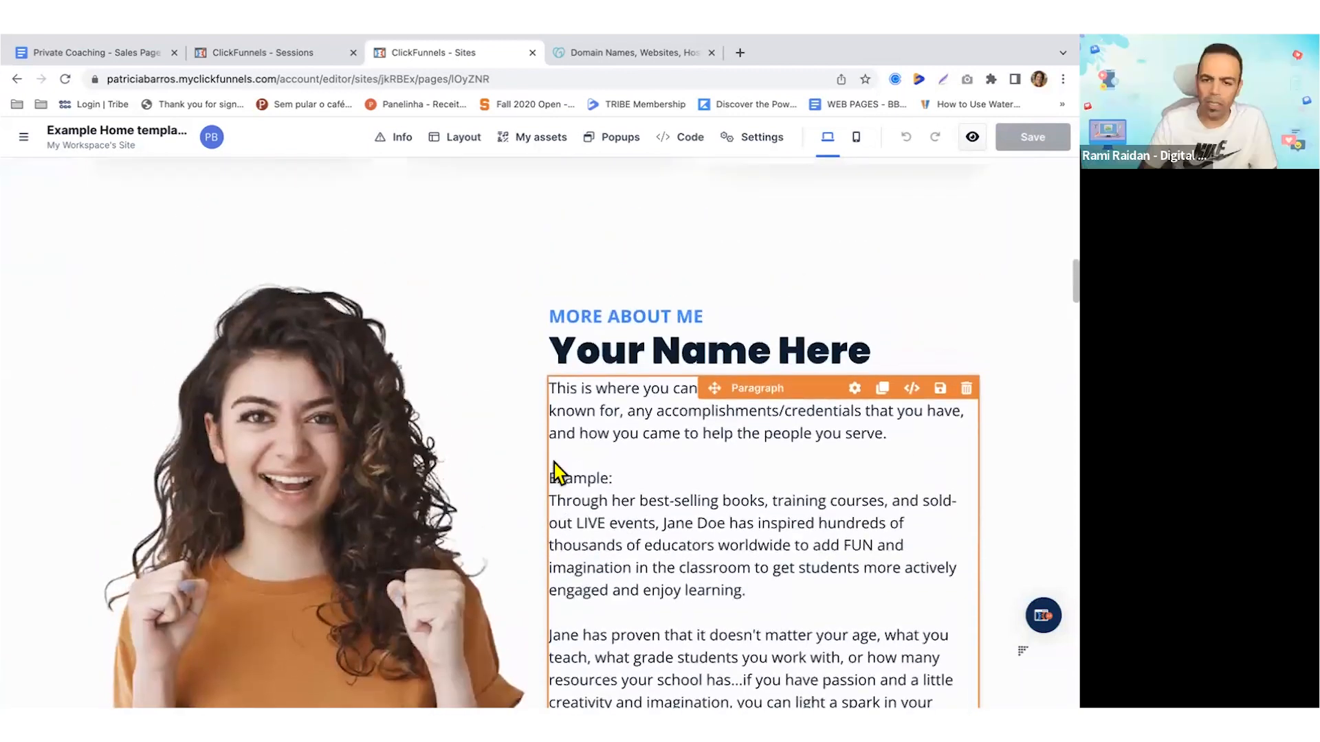
scroll(553, 474, up, 20)
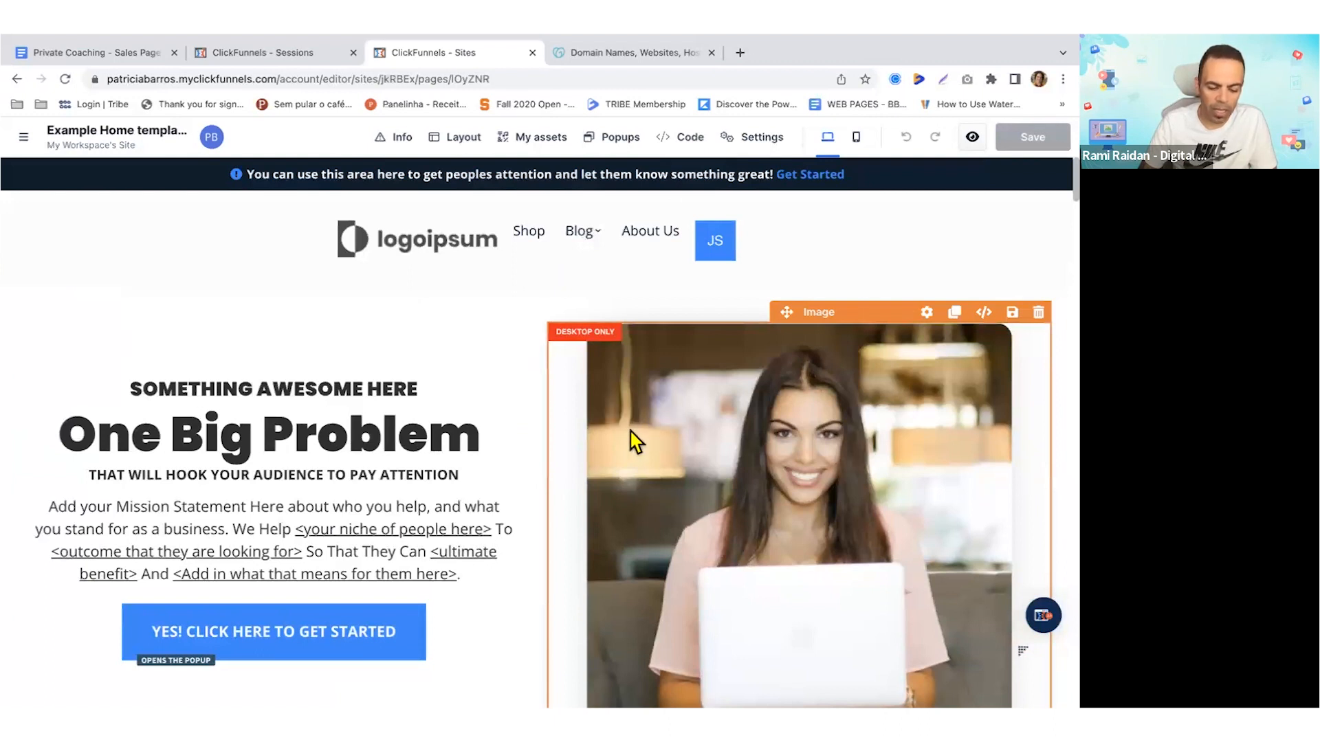
- Open the settings of the "One Big Problem" headline and set its top padding to 5 px
click(343, 402)
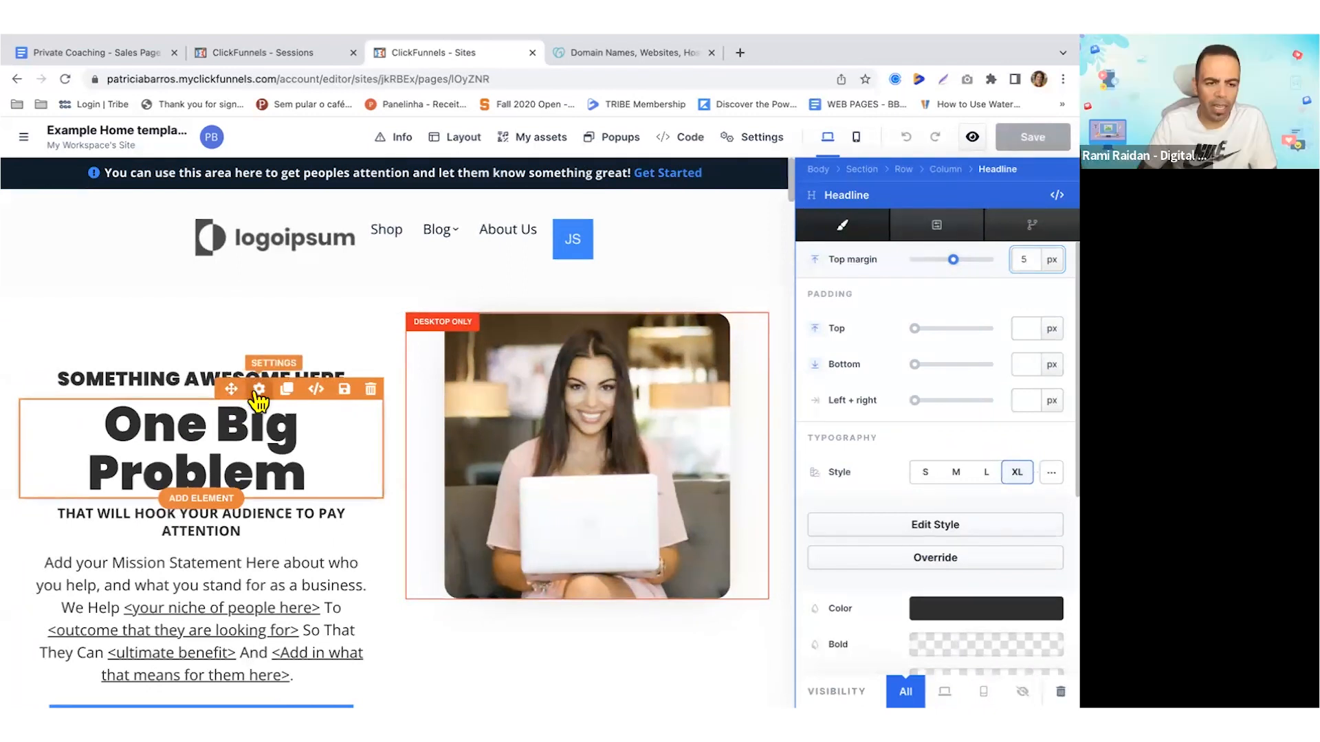
scroll(254, 388, down, 1)
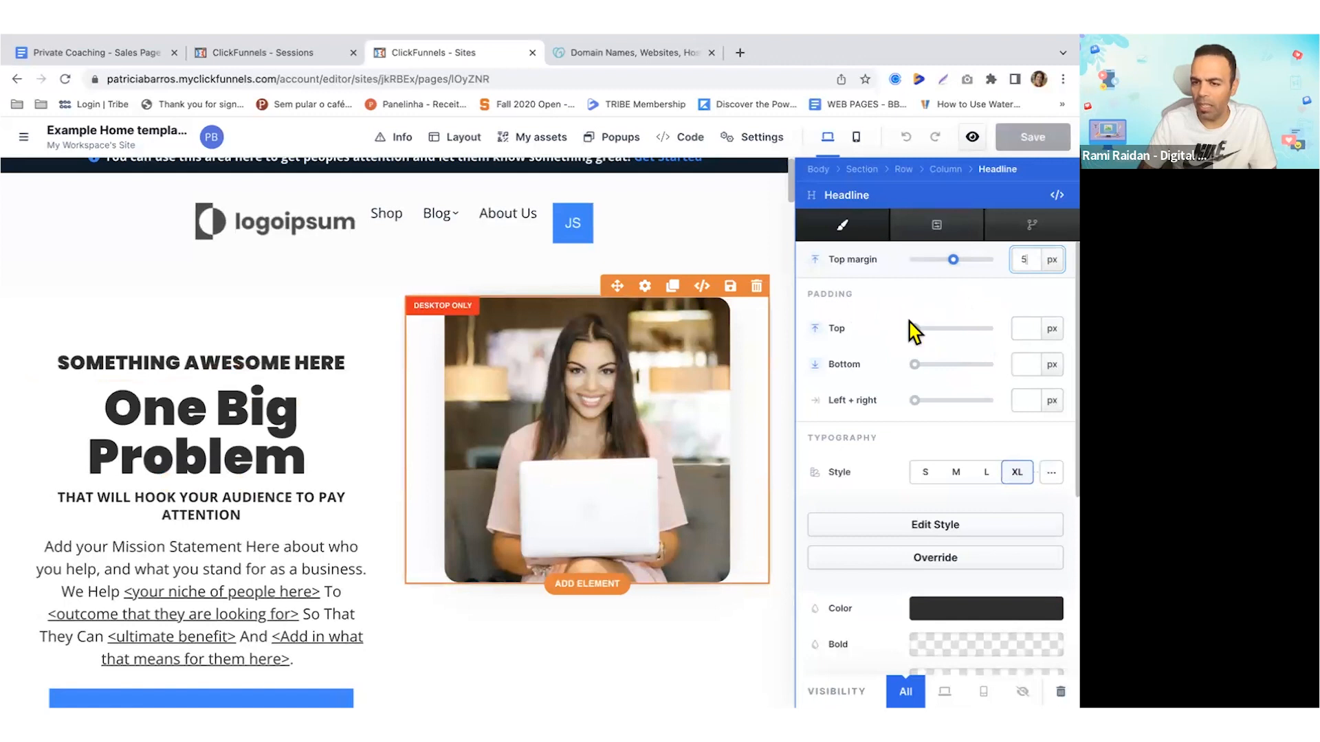
mouse_move(914, 329)
mouse_down()
mouse_move(932, 329)
mouse_move(896, 329)
mouse_up()
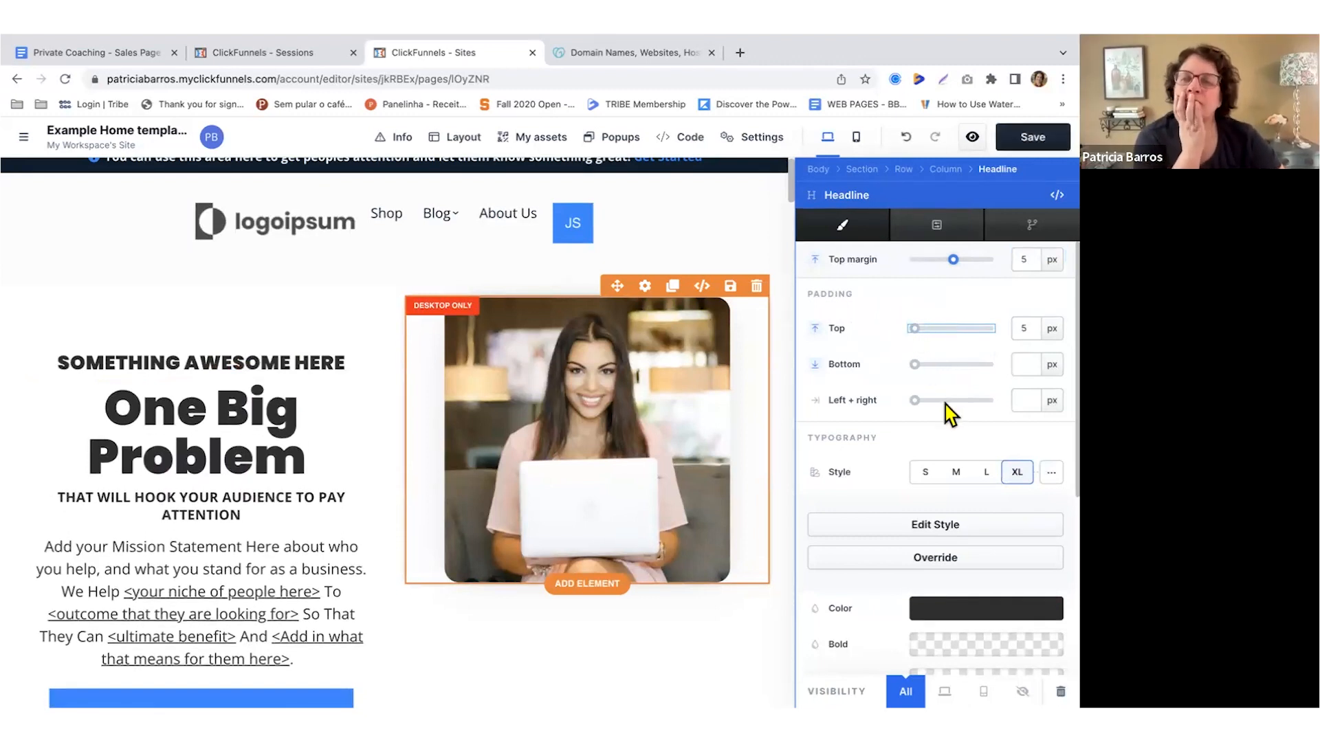
- Try the smaller typography styles on the "One Big Problem" headline, and settle on style L
scroll(948, 412, down, 2)
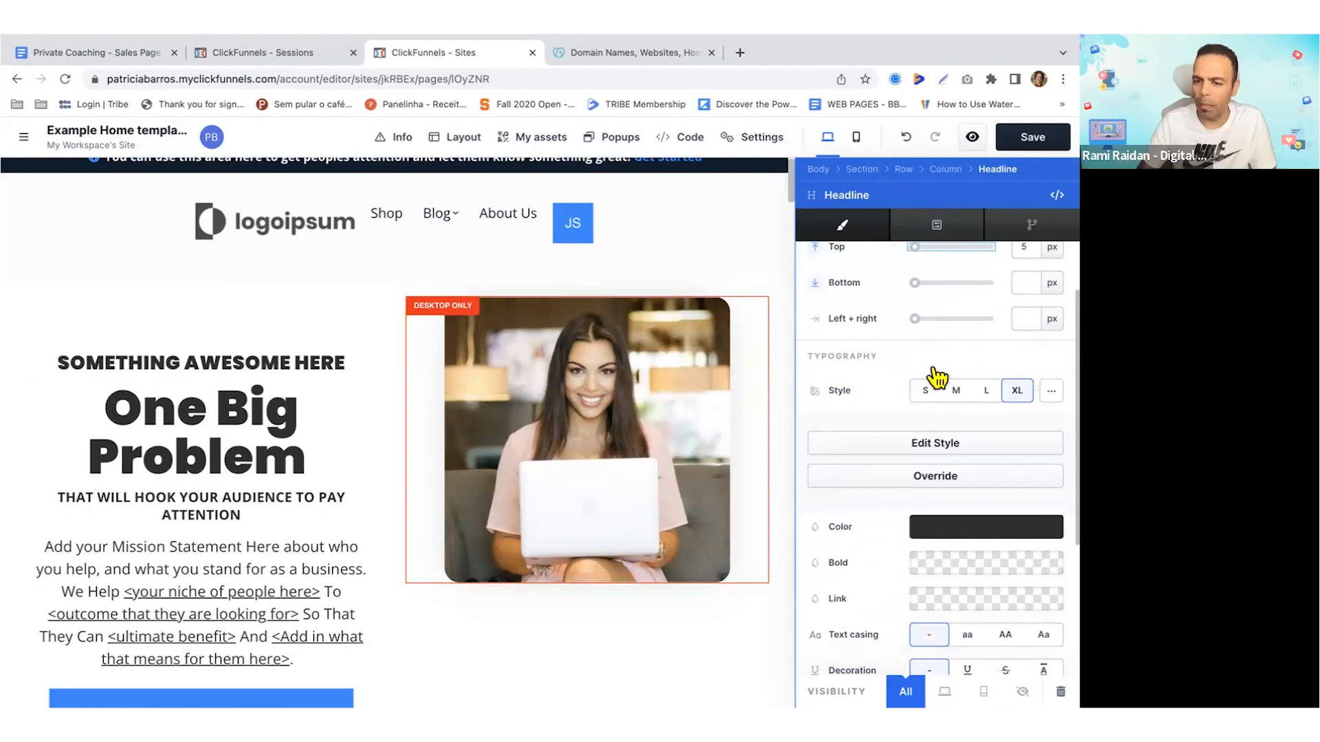
scroll(936, 378, down, 1)
click(956, 357)
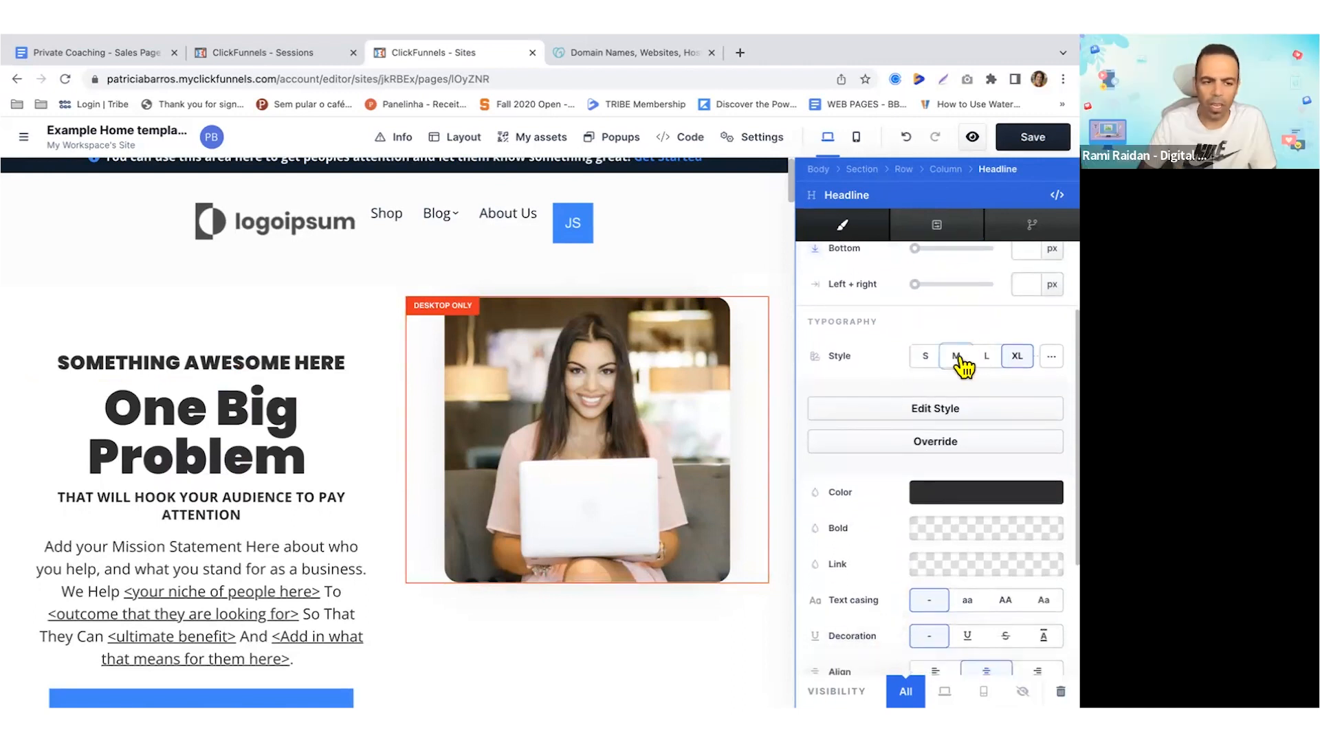
click(930, 357)
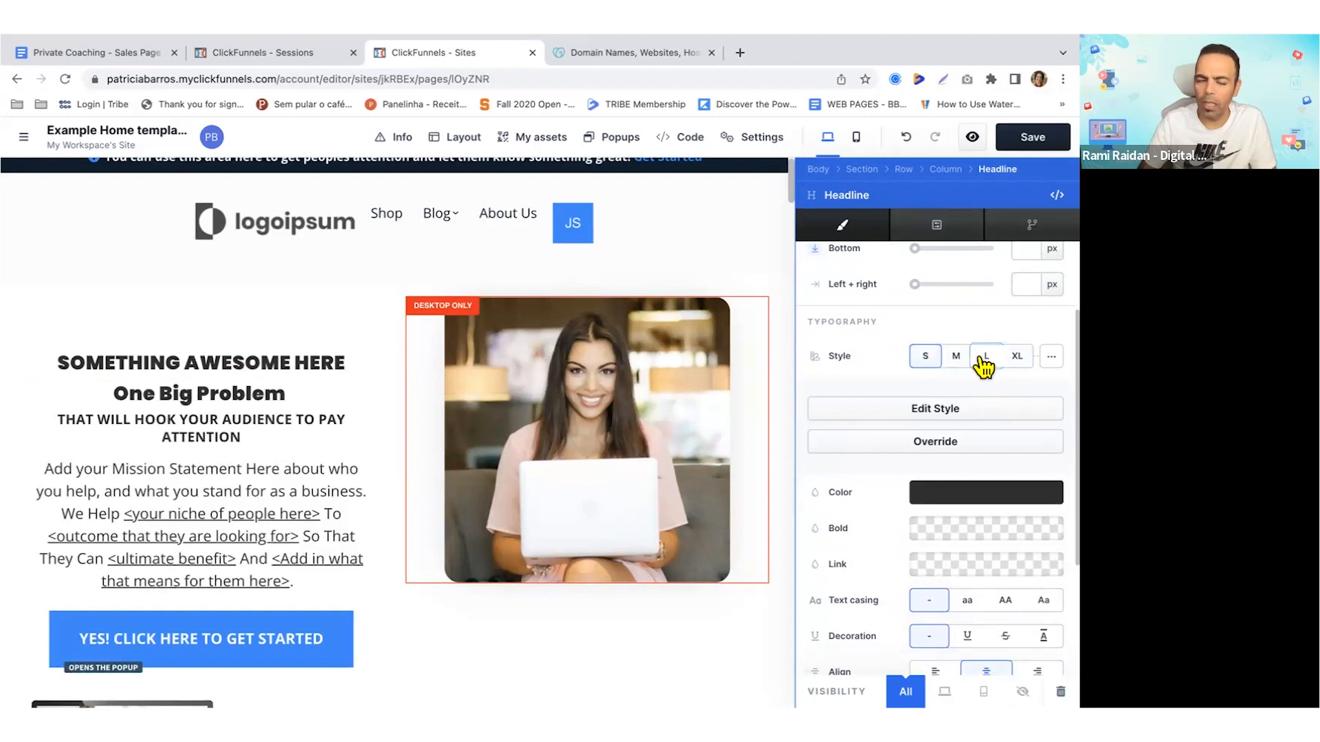
click(982, 358)
scroll(1002, 406, down, 1)
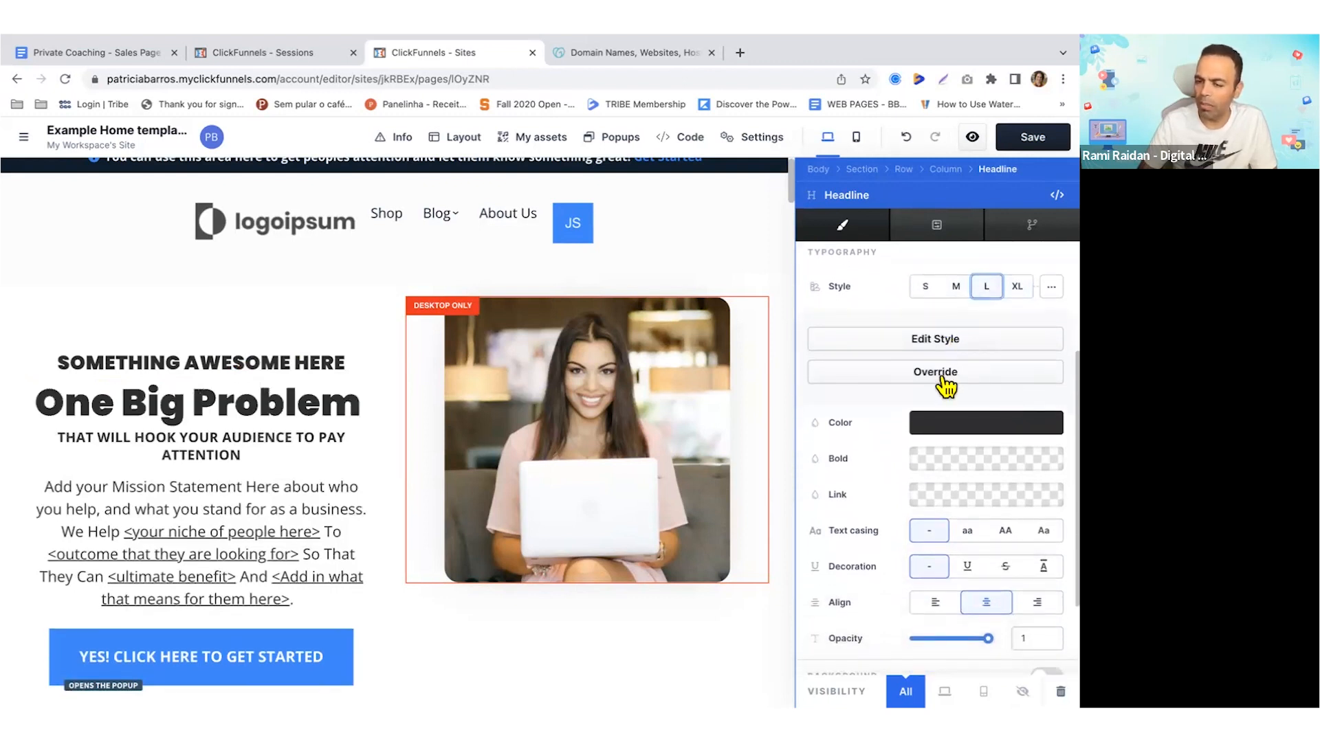
- Open the style guide from the headline's typography style and examine the font samples from Extra Large to Small
click(945, 346)
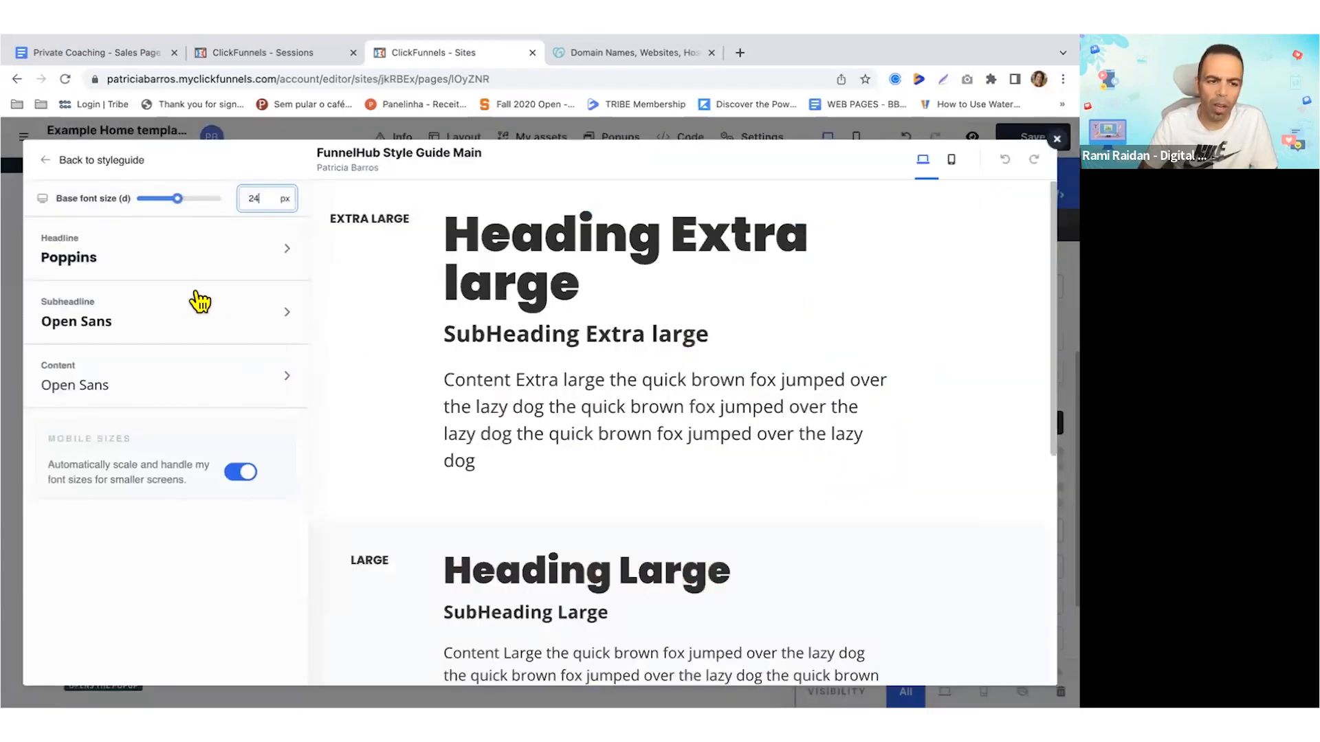
click(54, 164)
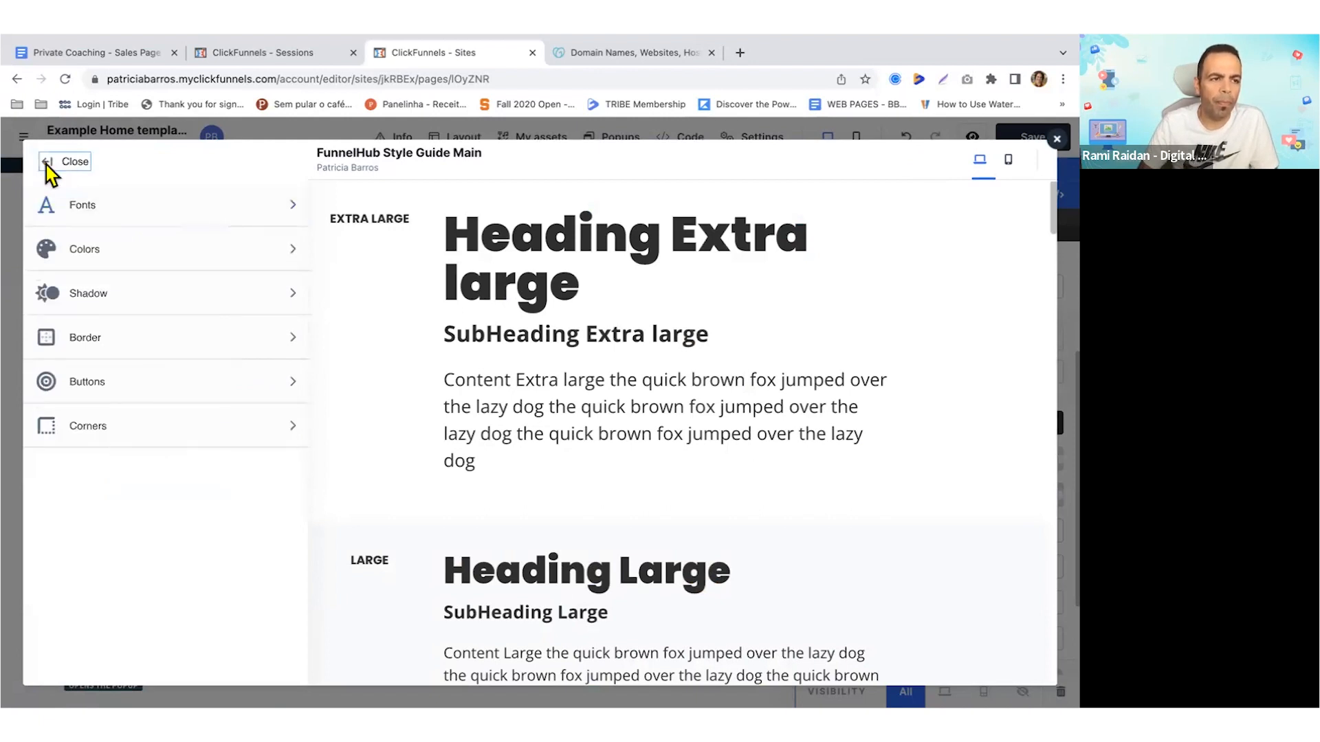
click(48, 164)
click(943, 342)
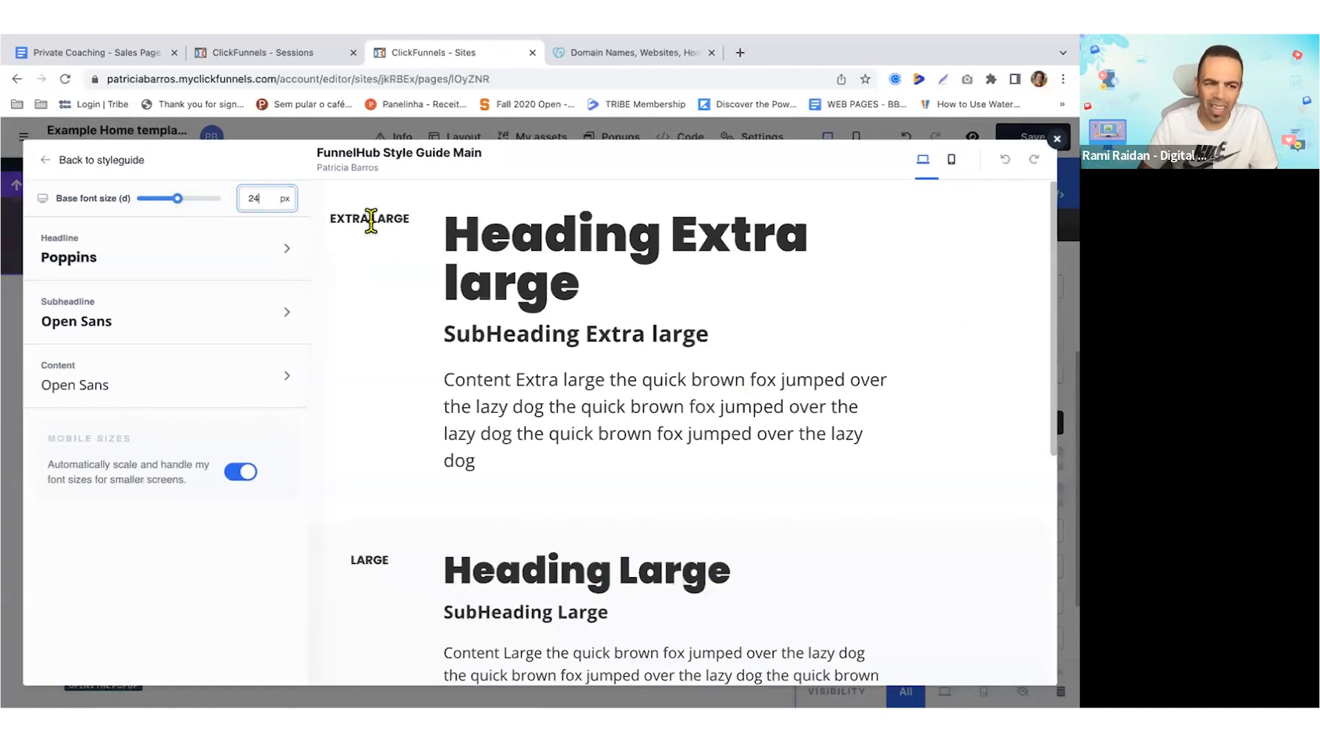
scroll(506, 290, down, 5)
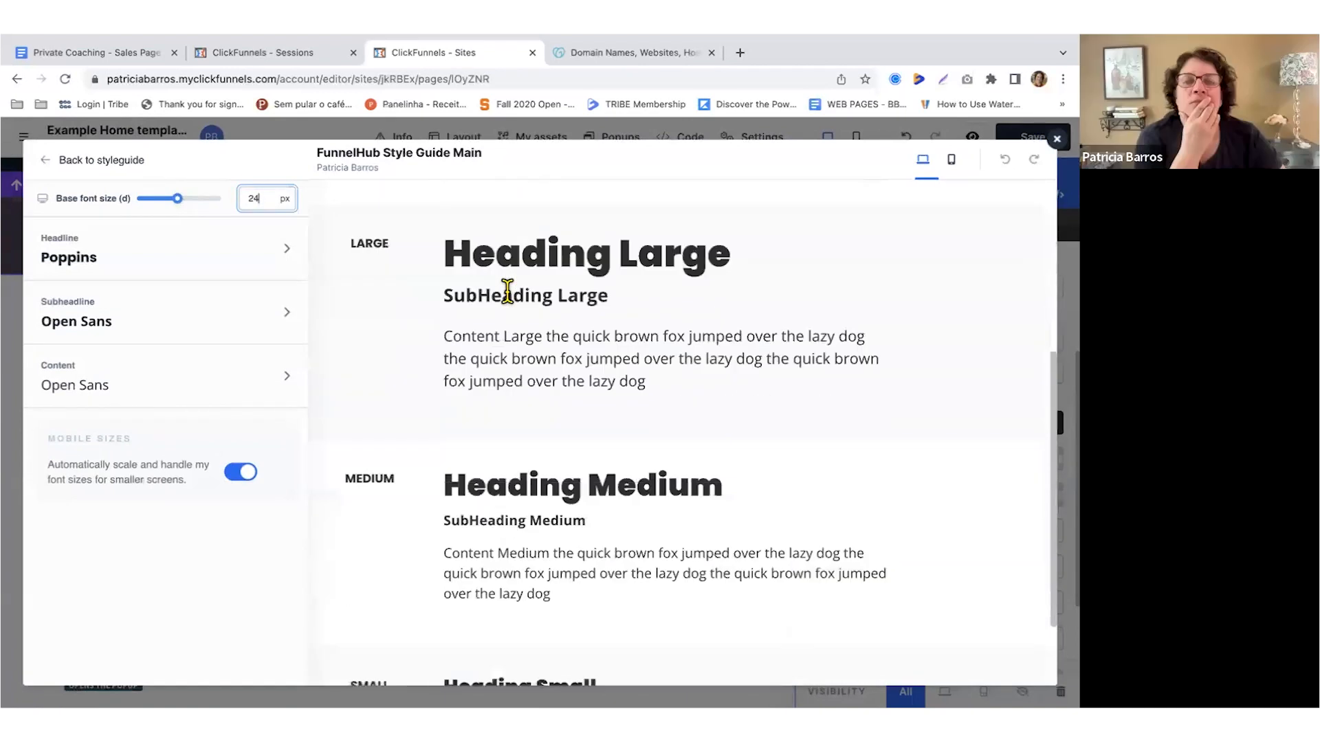
scroll(509, 299, down, 1)
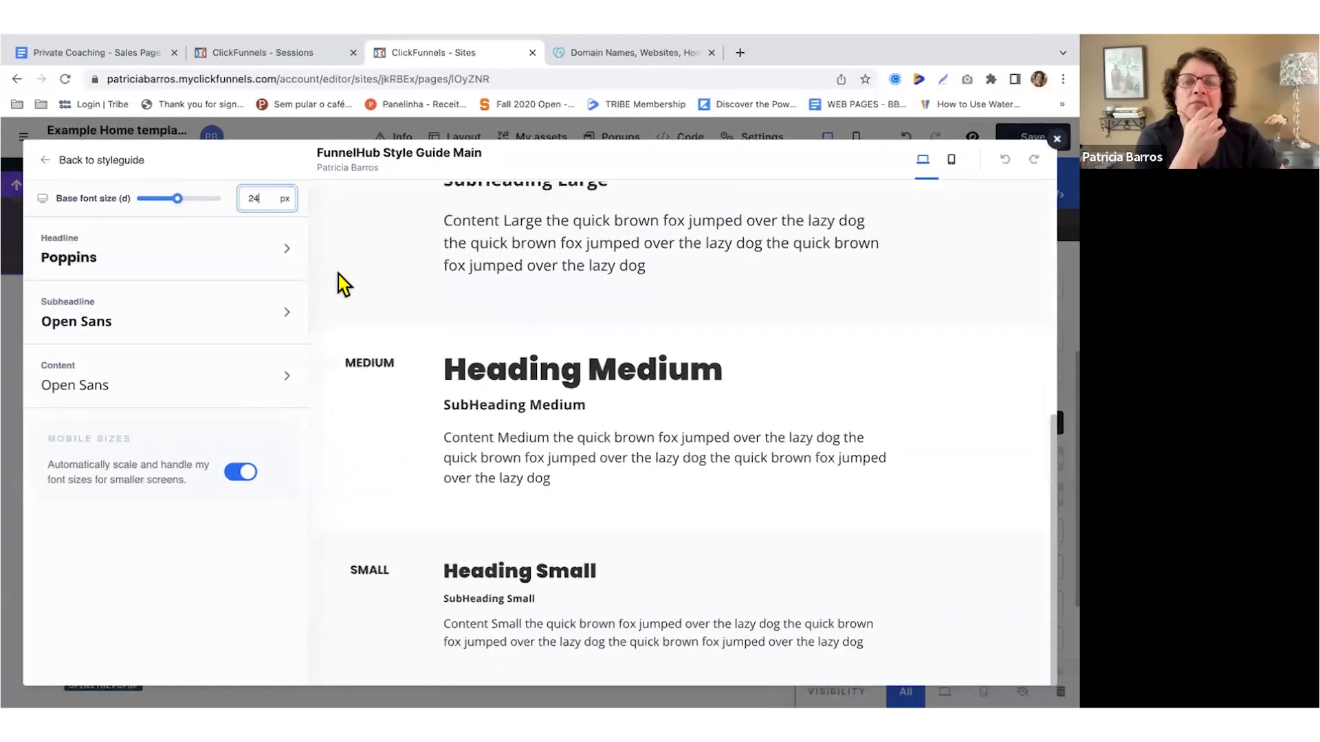
- View the style guide's headline font settings, including family, weight, spacing and sizes, and return to the style guide overview
click(135, 263)
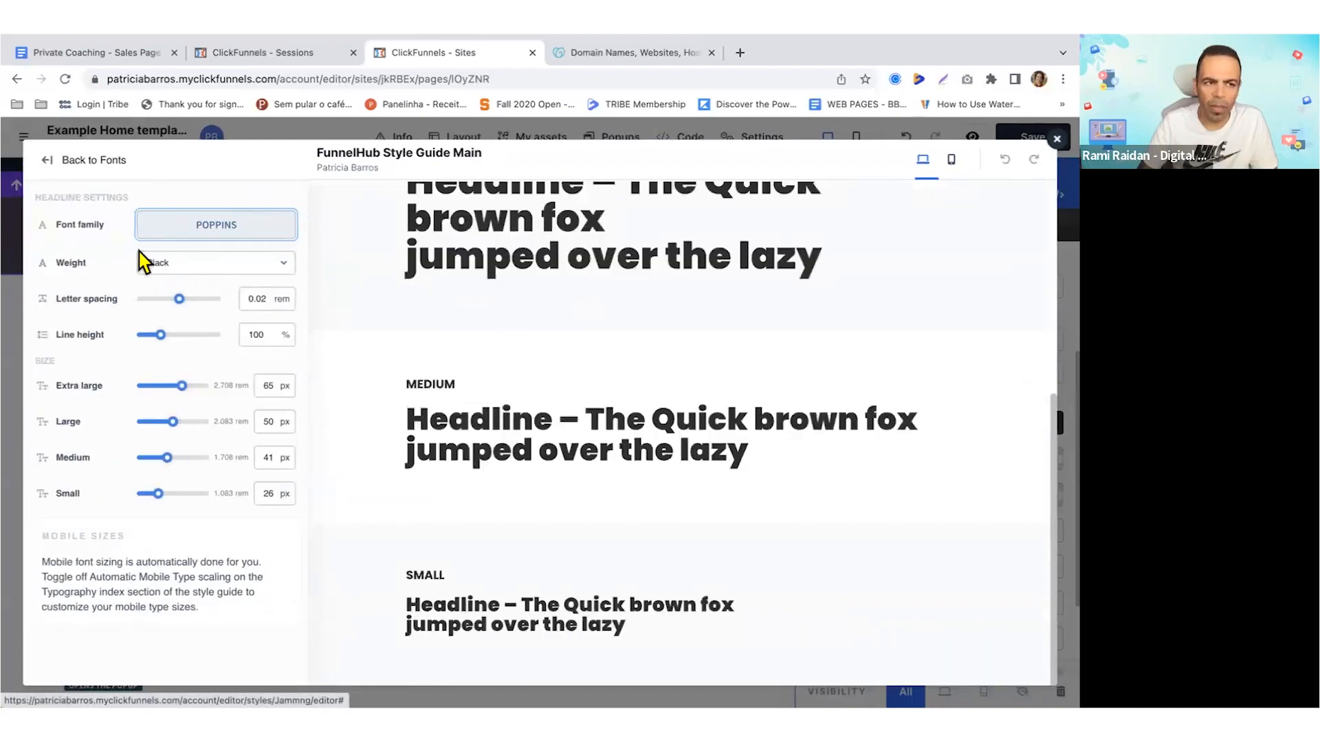
click(58, 163)
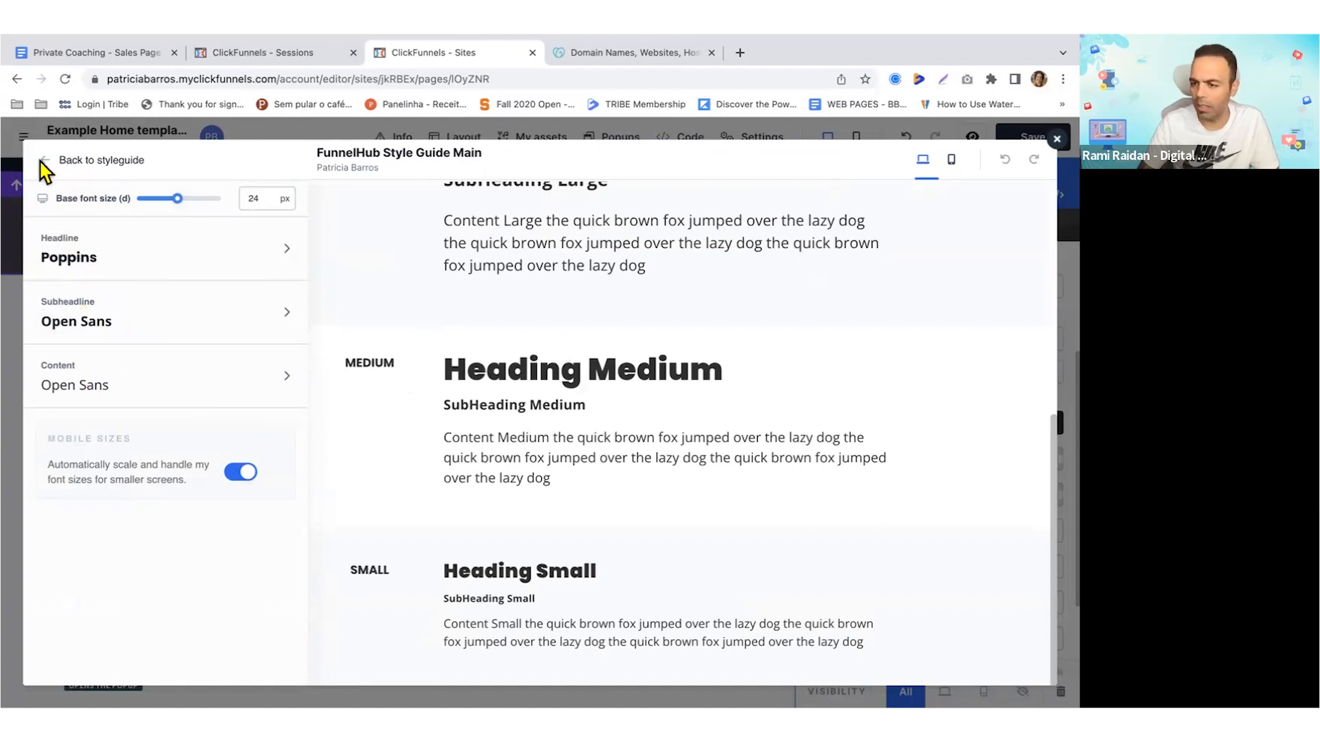
click(65, 163)
- Review the style guide's theme and paint colors with their background samples, and return to the overview
click(122, 255)
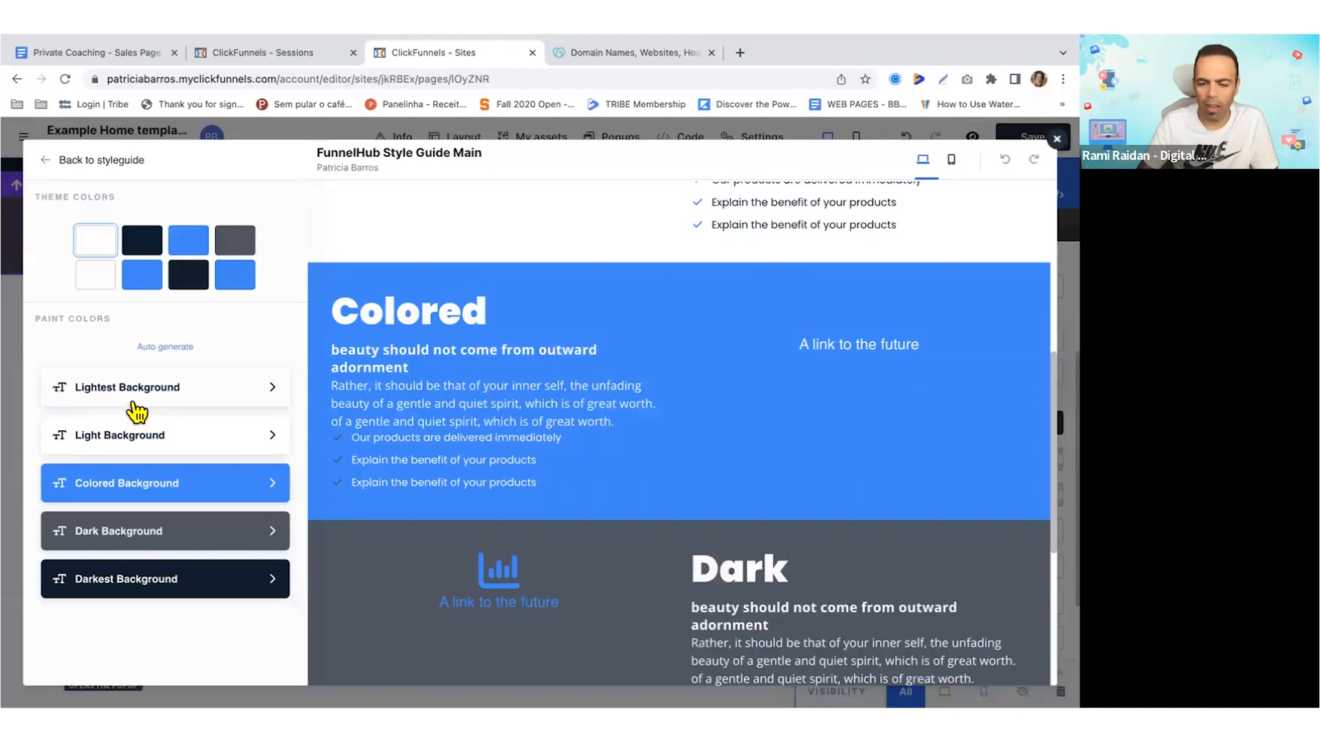
scroll(522, 519, down, 5)
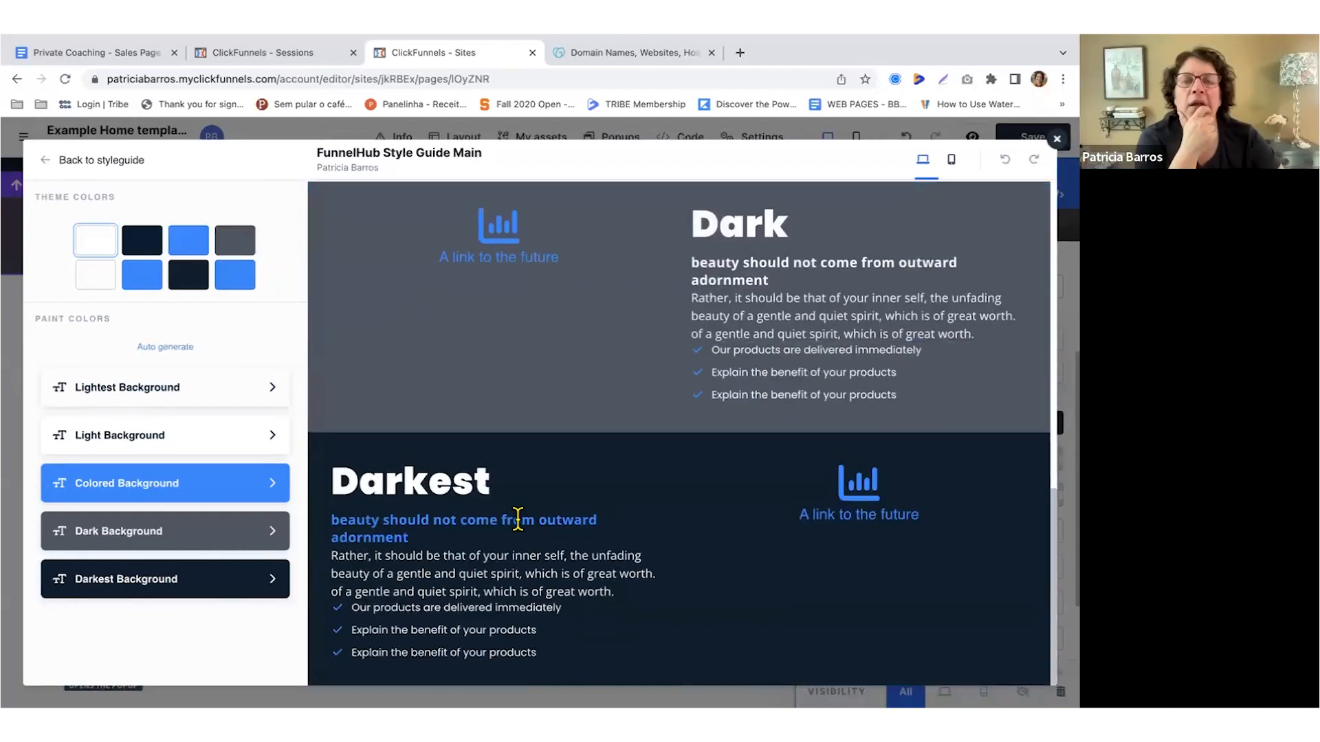
scroll(519, 519, up, 3)
click(46, 162)
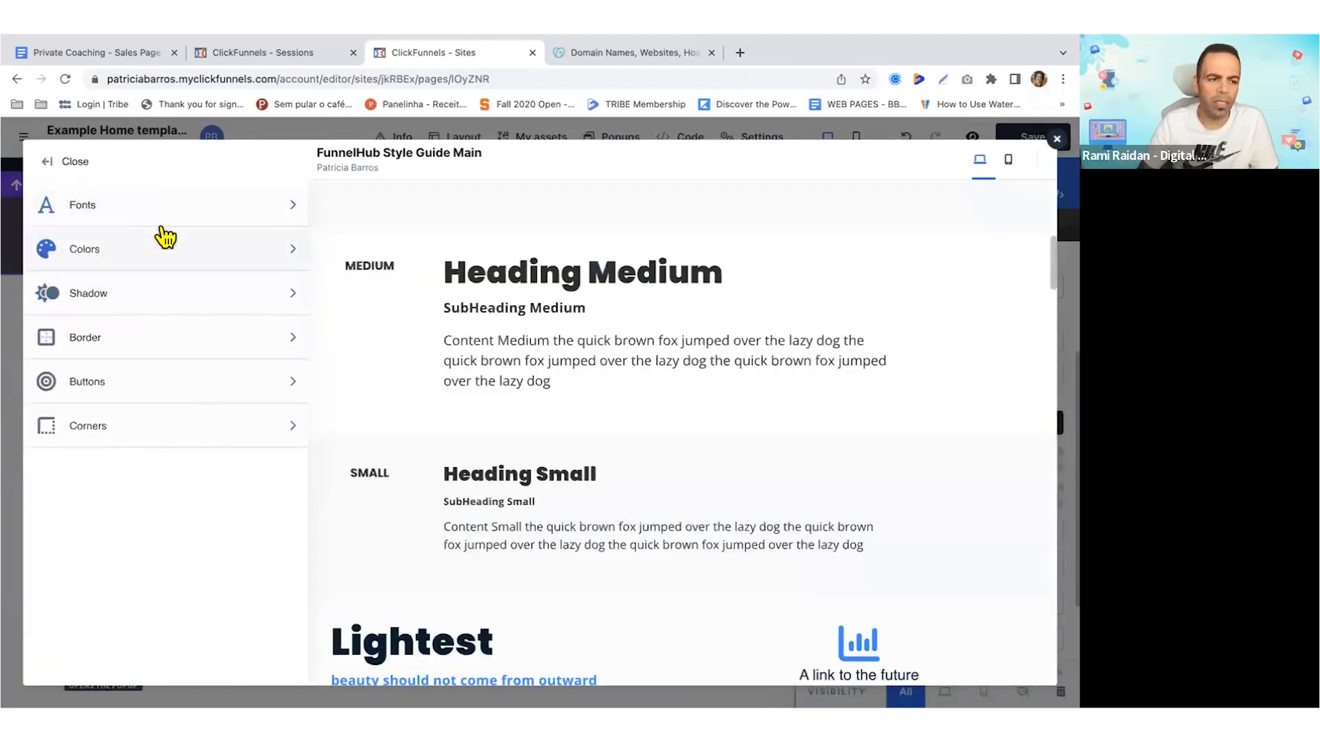
- Review the style guide's shadow settings for styles 1, 2 and 3, and return to the overview
click(149, 298)
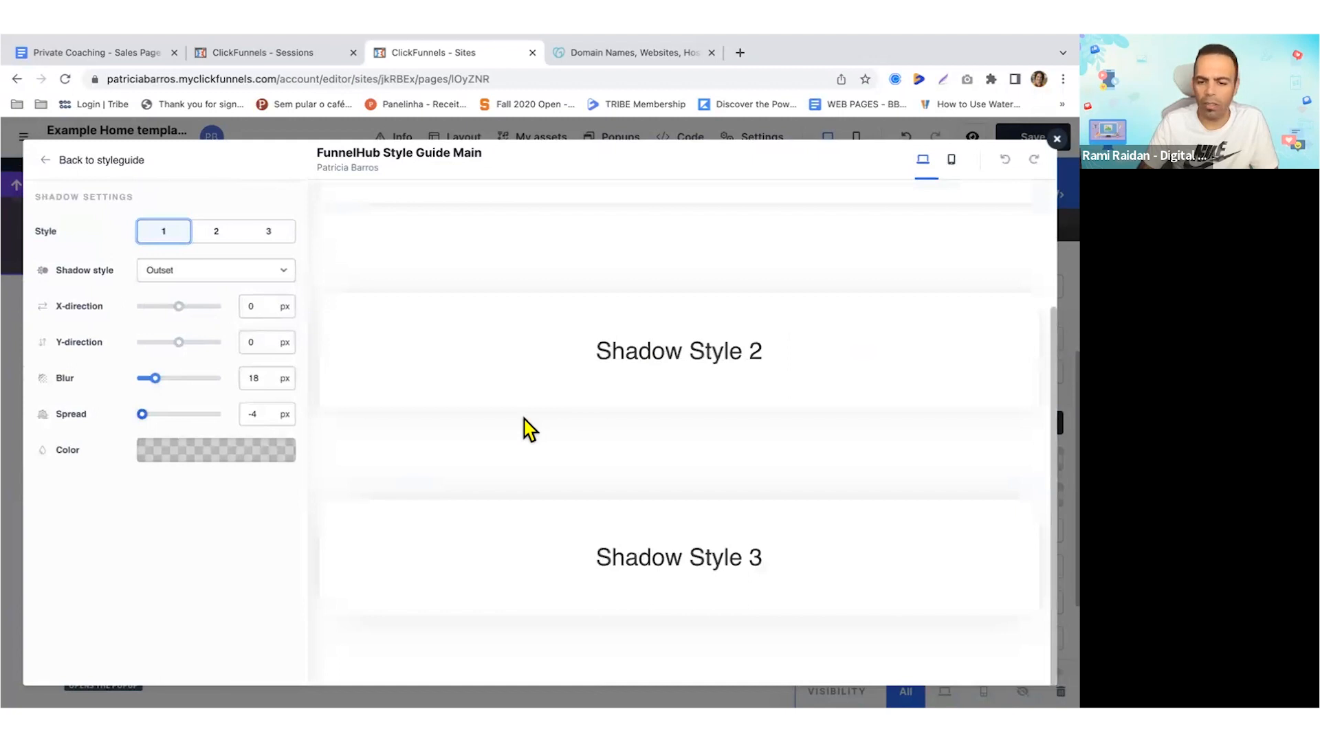
click(44, 162)
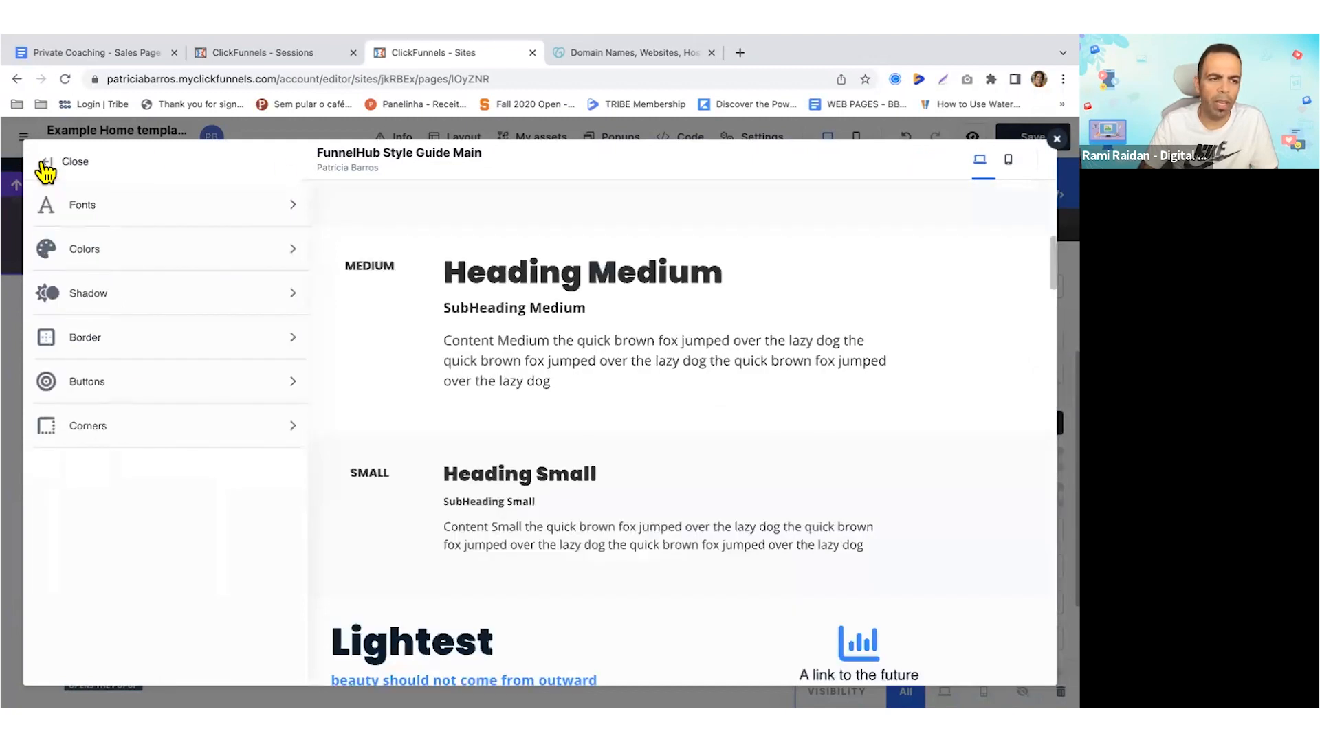
click(142, 302)
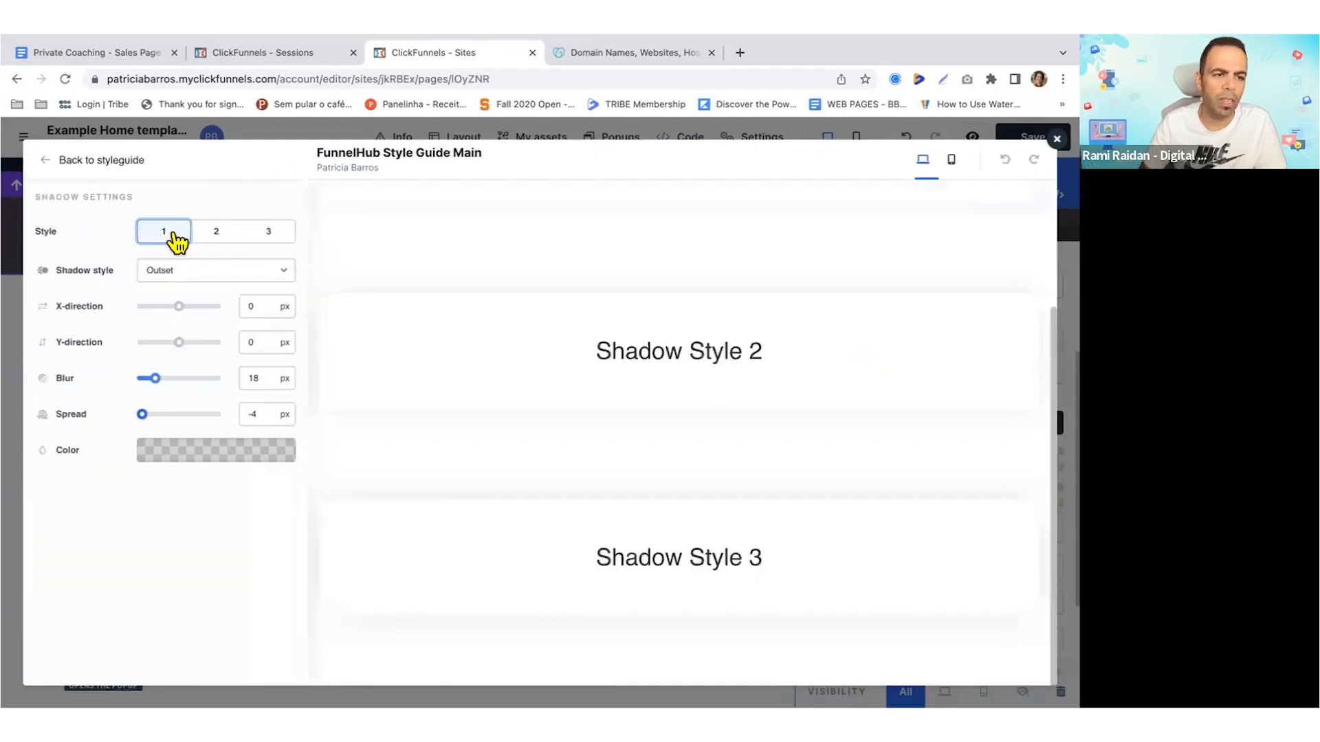
click(215, 233)
click(276, 235)
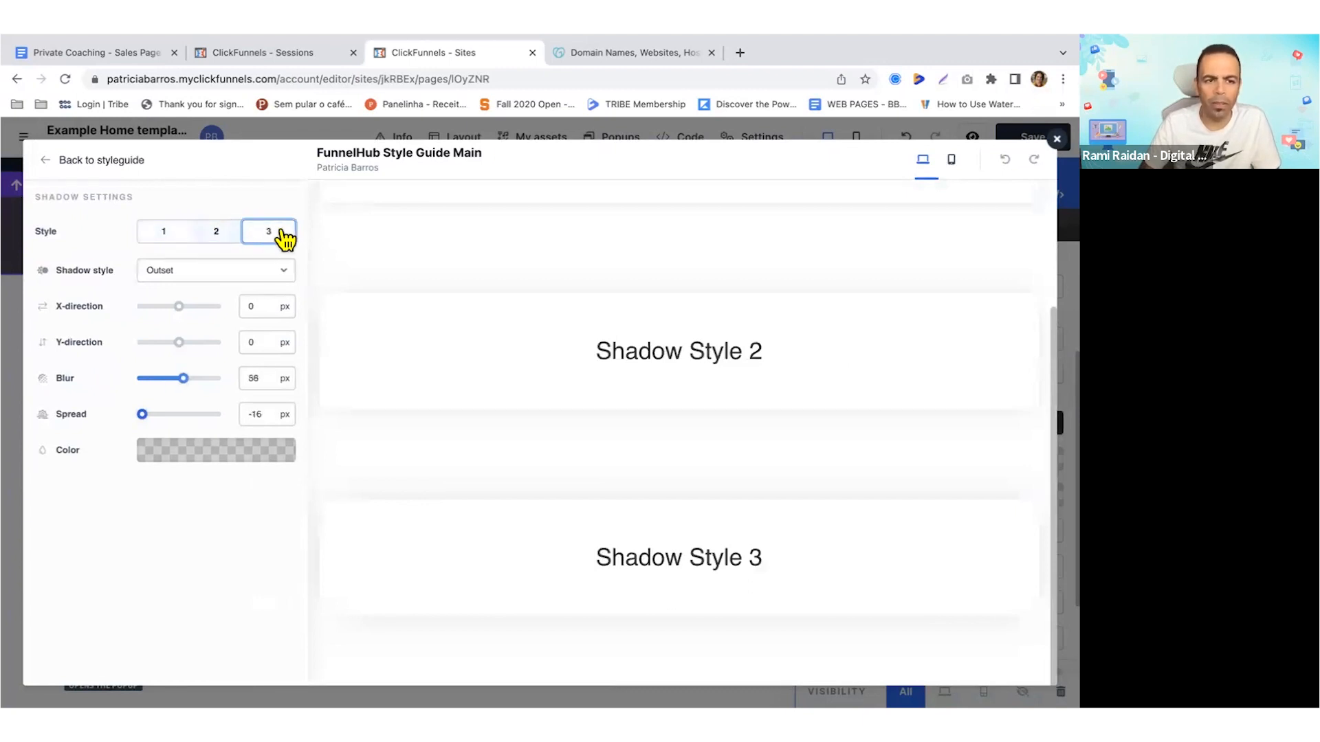
click(49, 168)
- View the style guide's three border styles, try a 6 px stroke size on style 3, and discard the change
click(116, 351)
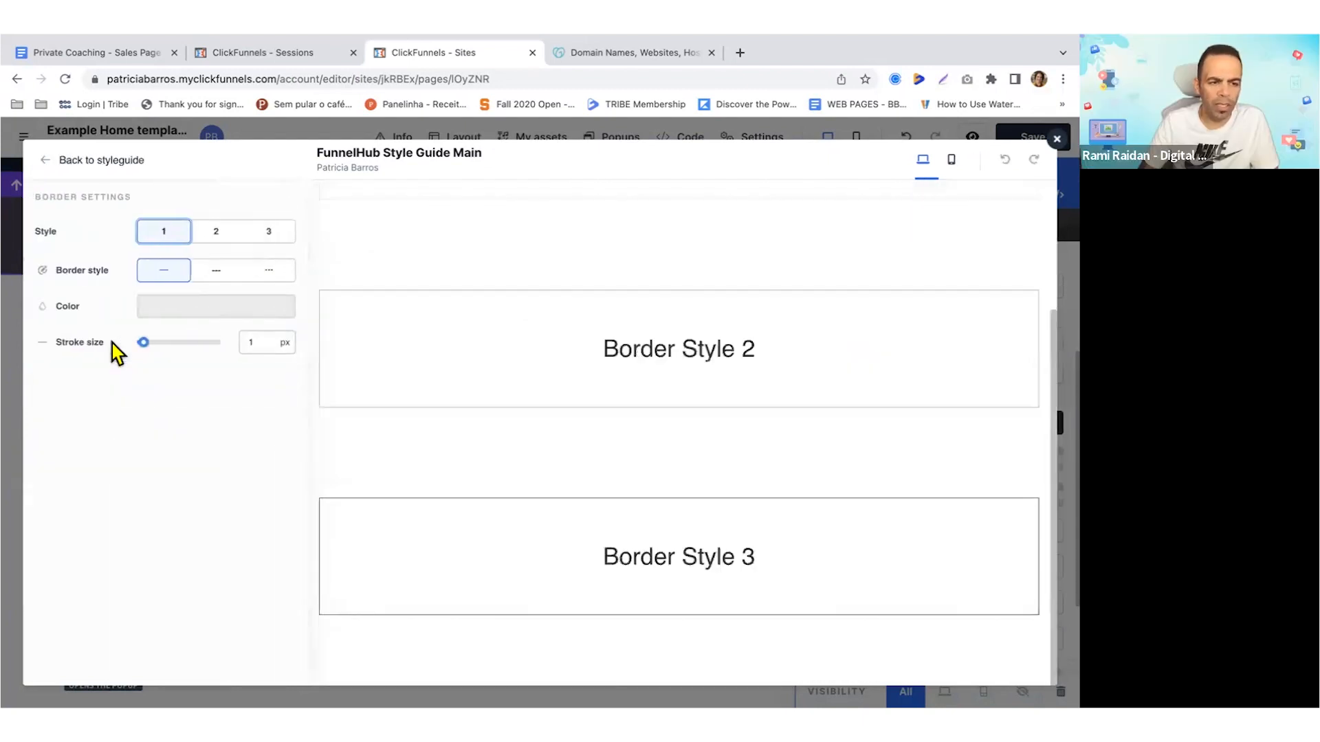
click(218, 235)
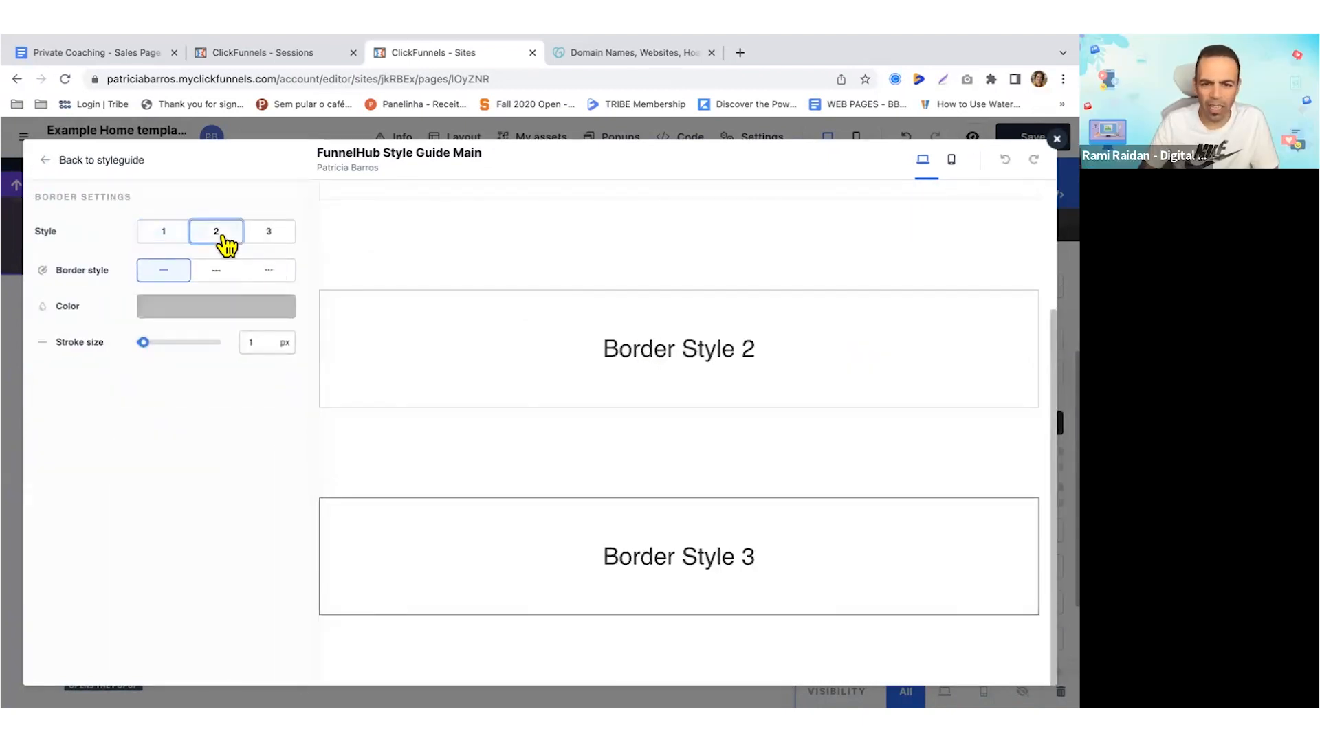
click(270, 242)
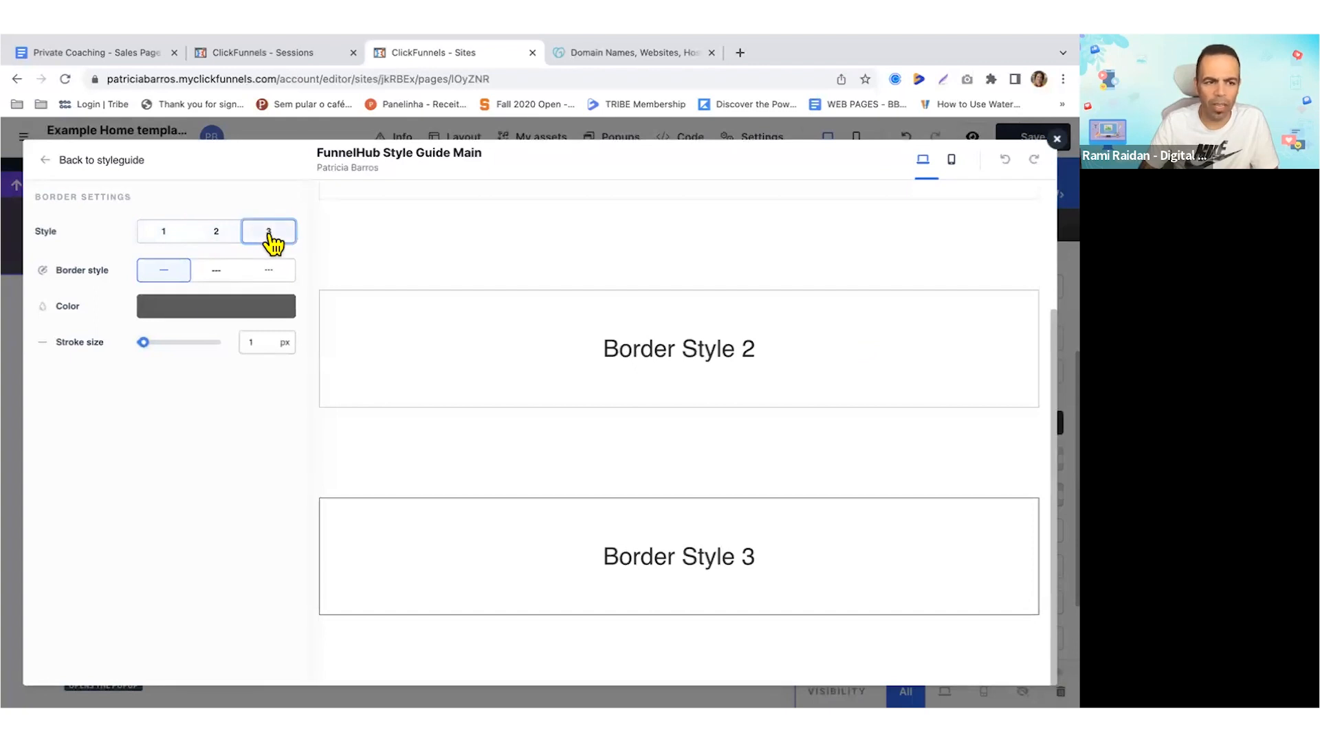
mouse_move(154, 344)
mouse_down()
mouse_move(226, 343)
mouse_move(152, 343)
mouse_up()
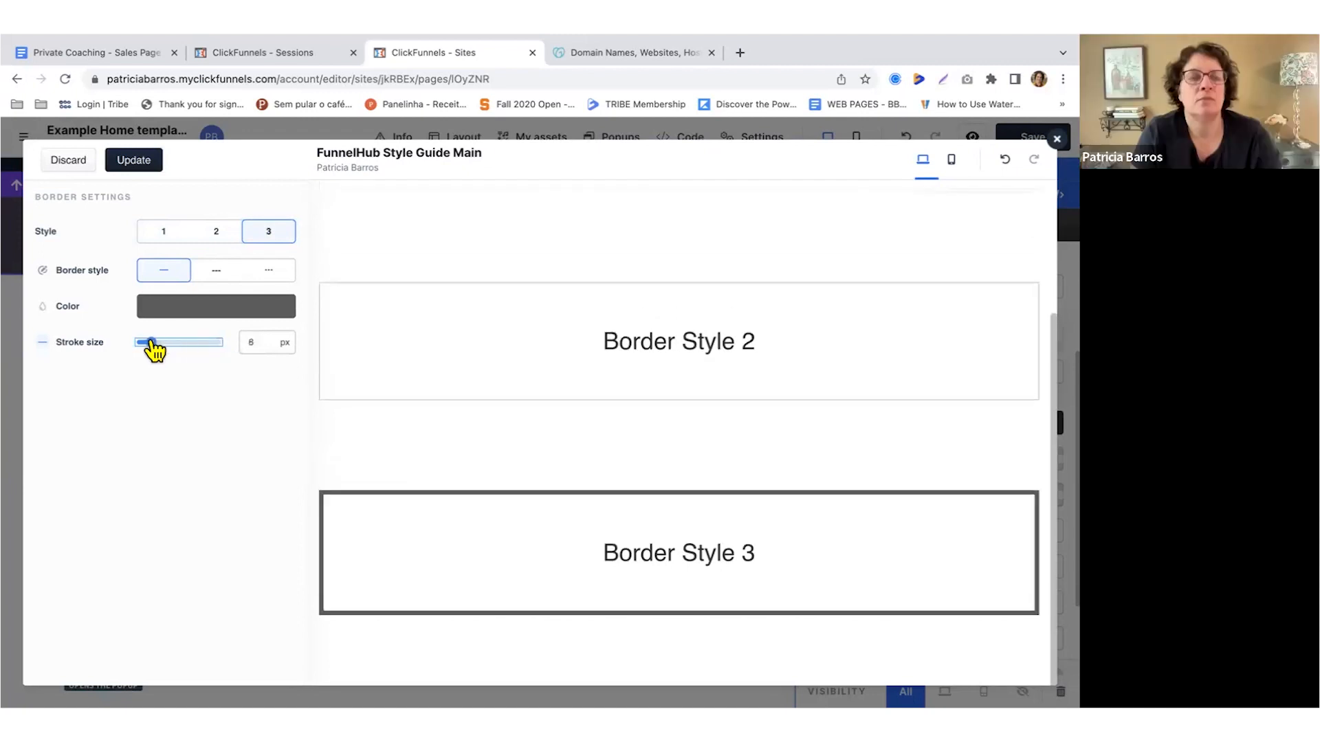
click(70, 163)
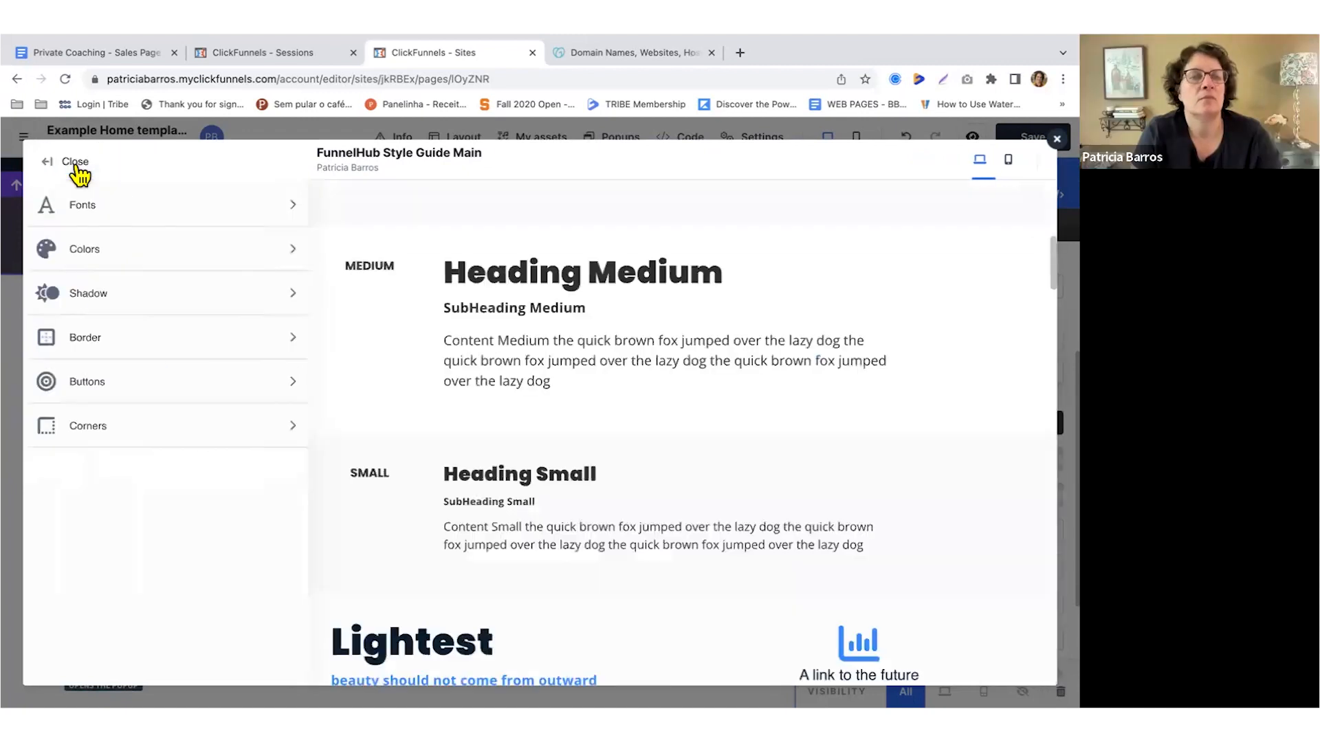
- Try a purple background, hex cf14ff, for the default state of button style 1 in the style guide's button settings
click(126, 440)
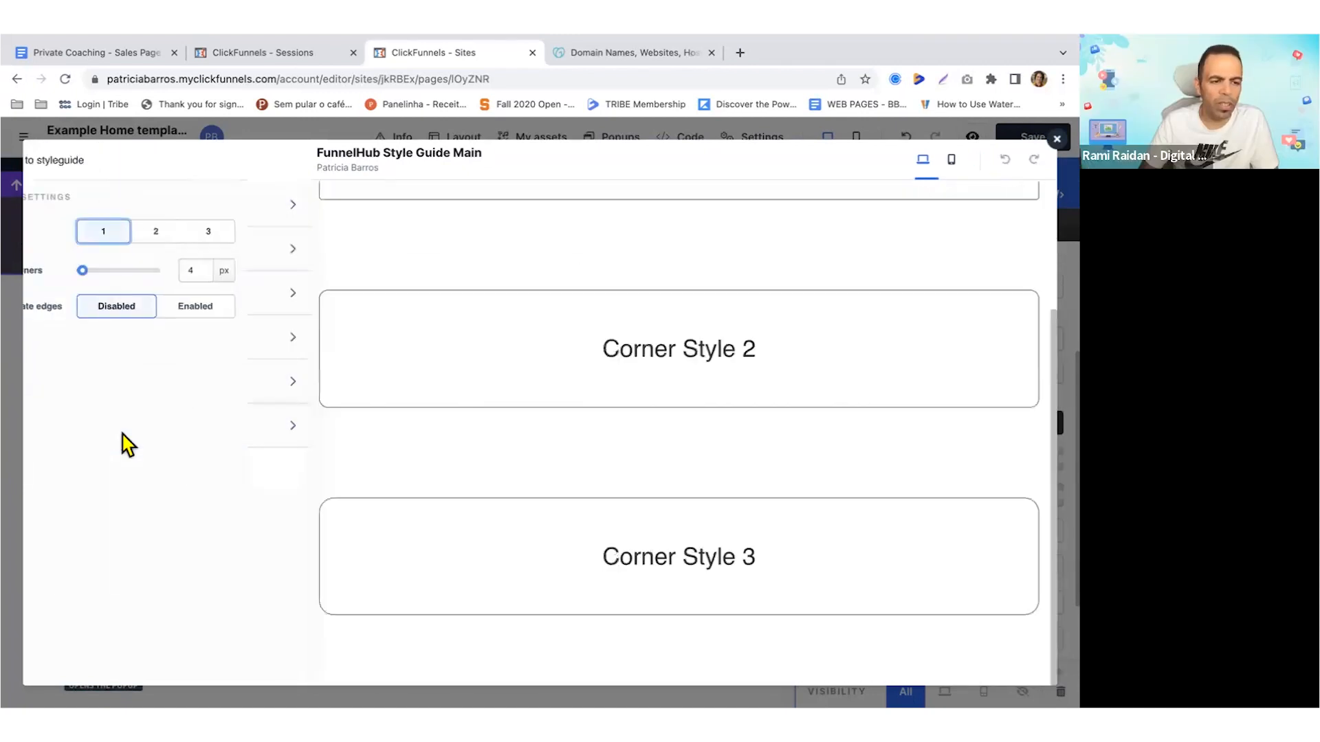
click(45, 168)
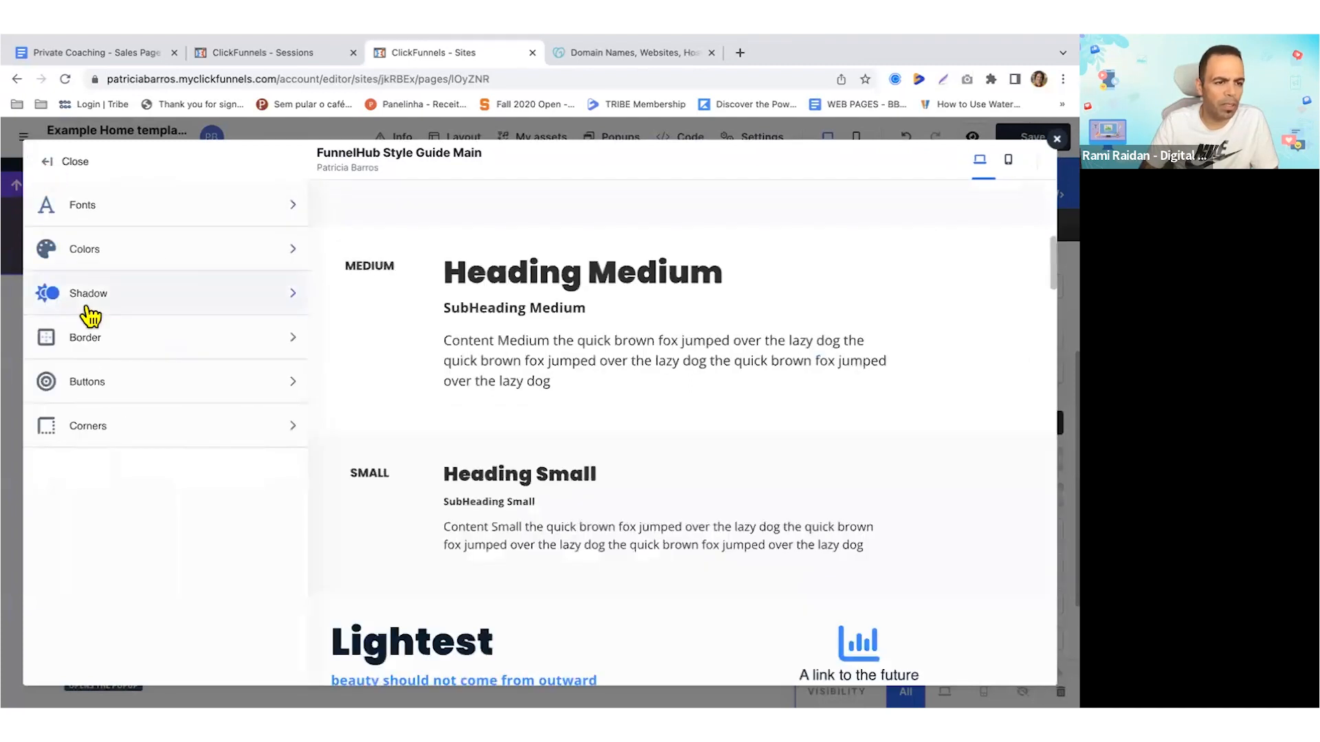
click(88, 377)
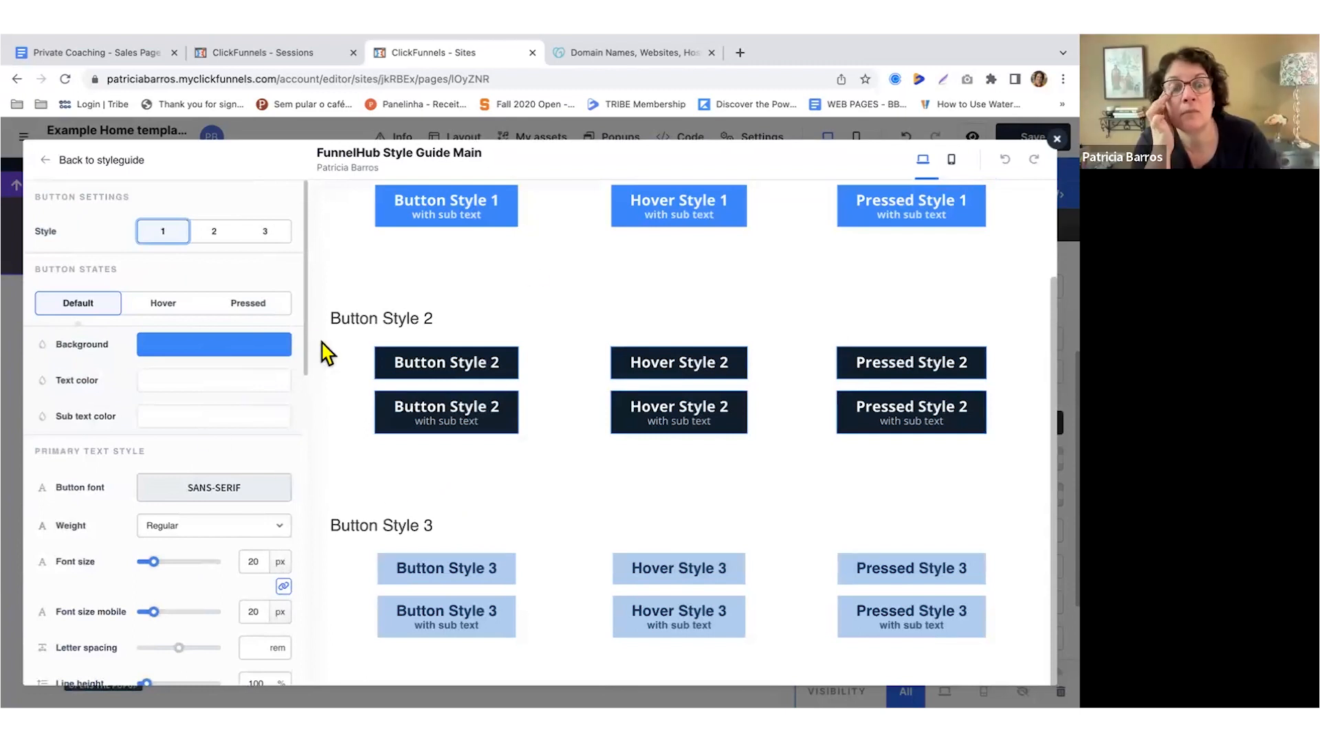
click(224, 354)
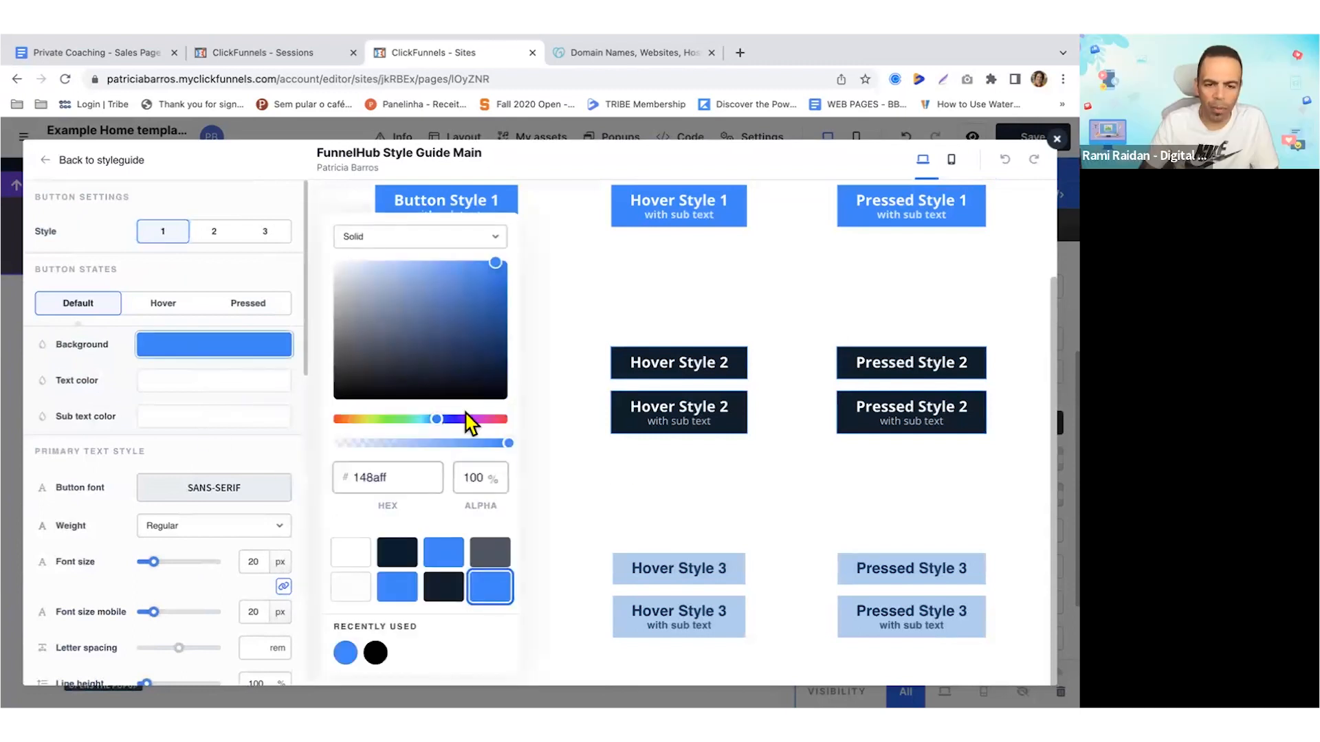
drag(463, 418, 470, 417)
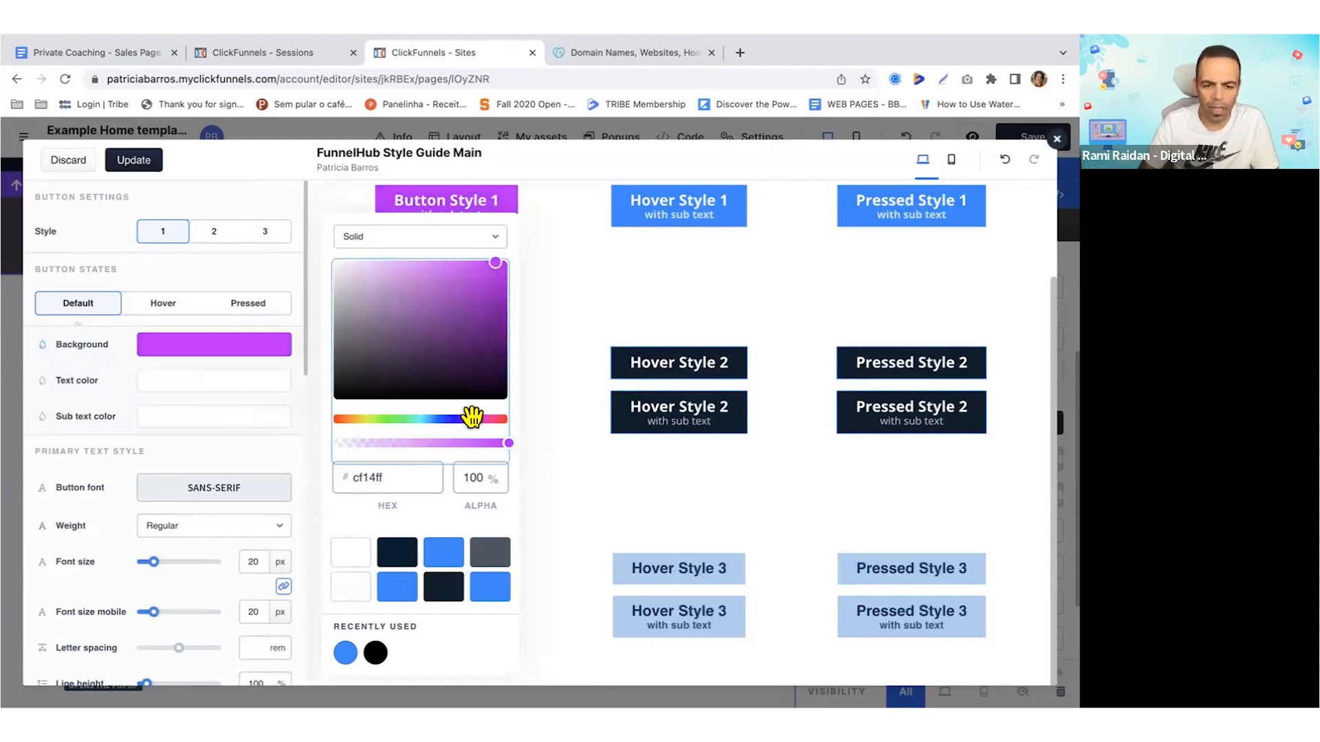
click(543, 230)
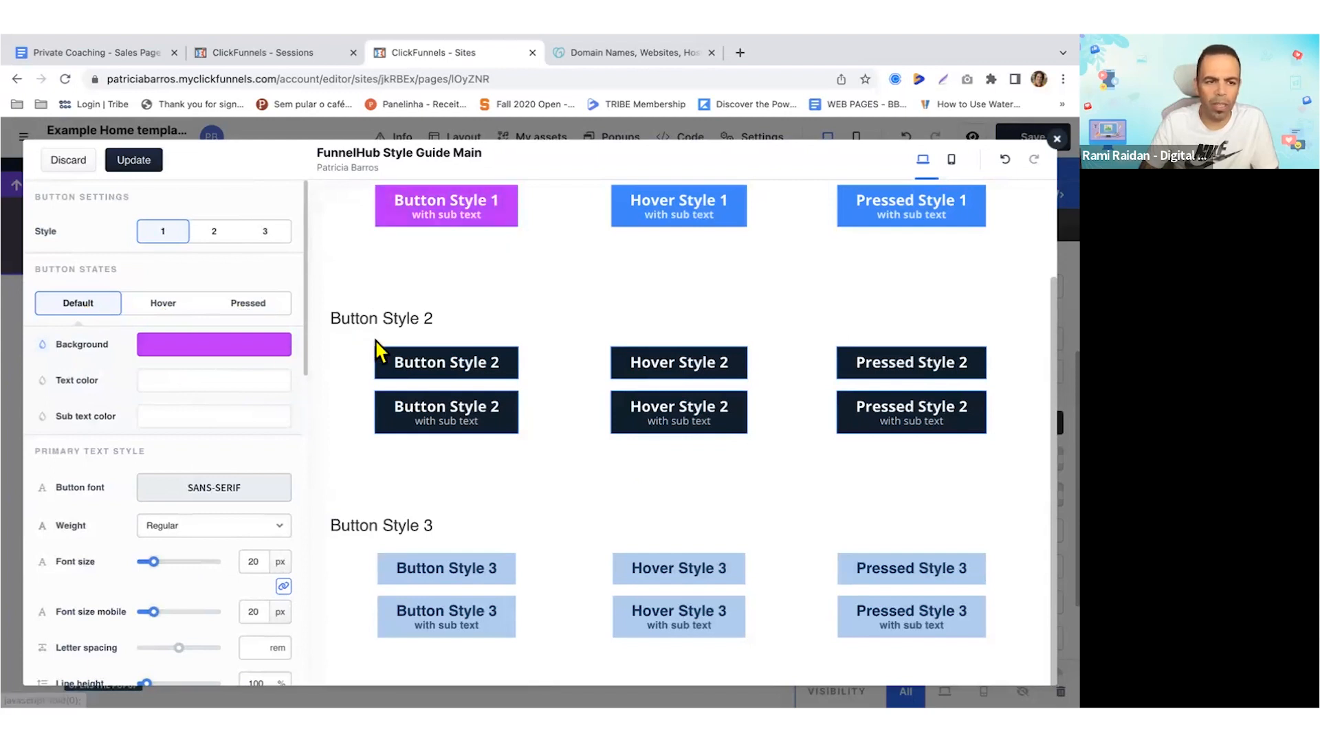
- Try a pink background, hex ff1472, for the hover state of button style 1
click(166, 308)
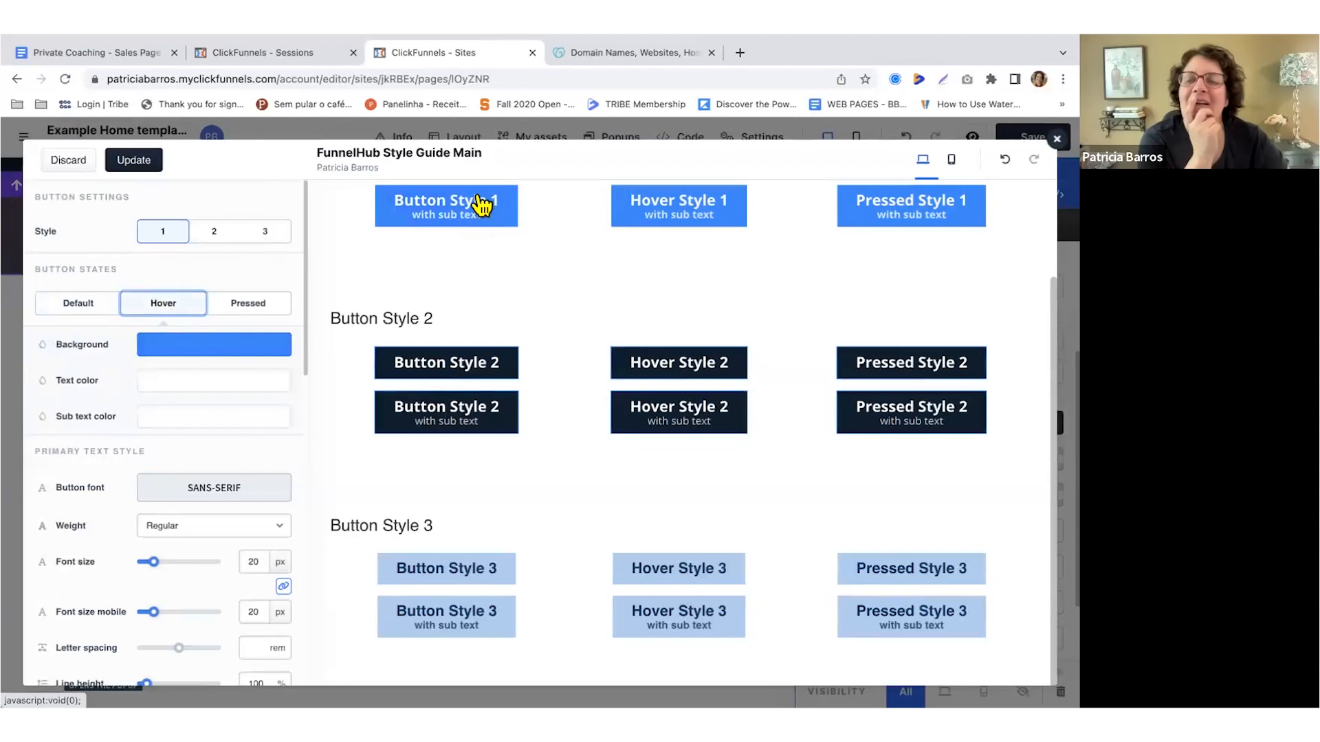
click(246, 352)
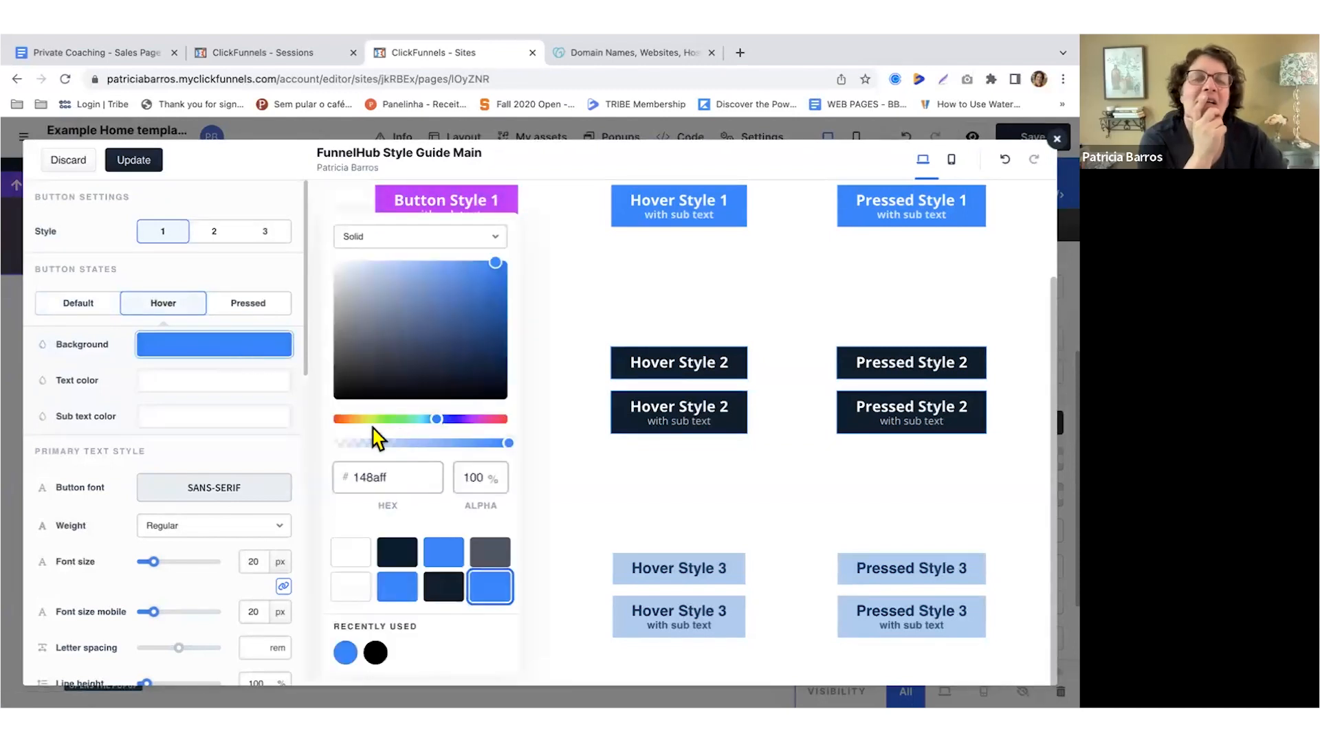
click(482, 419)
drag(482, 418, 492, 420)
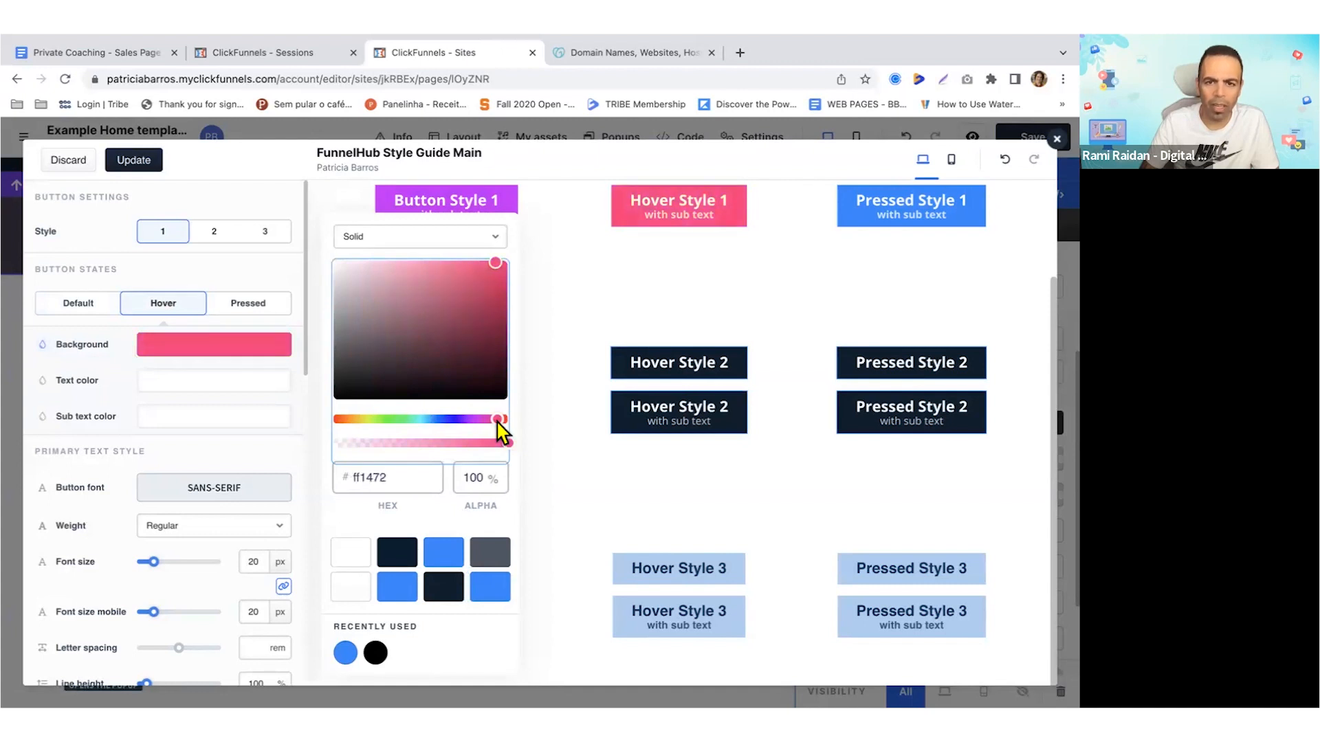
click(571, 262)
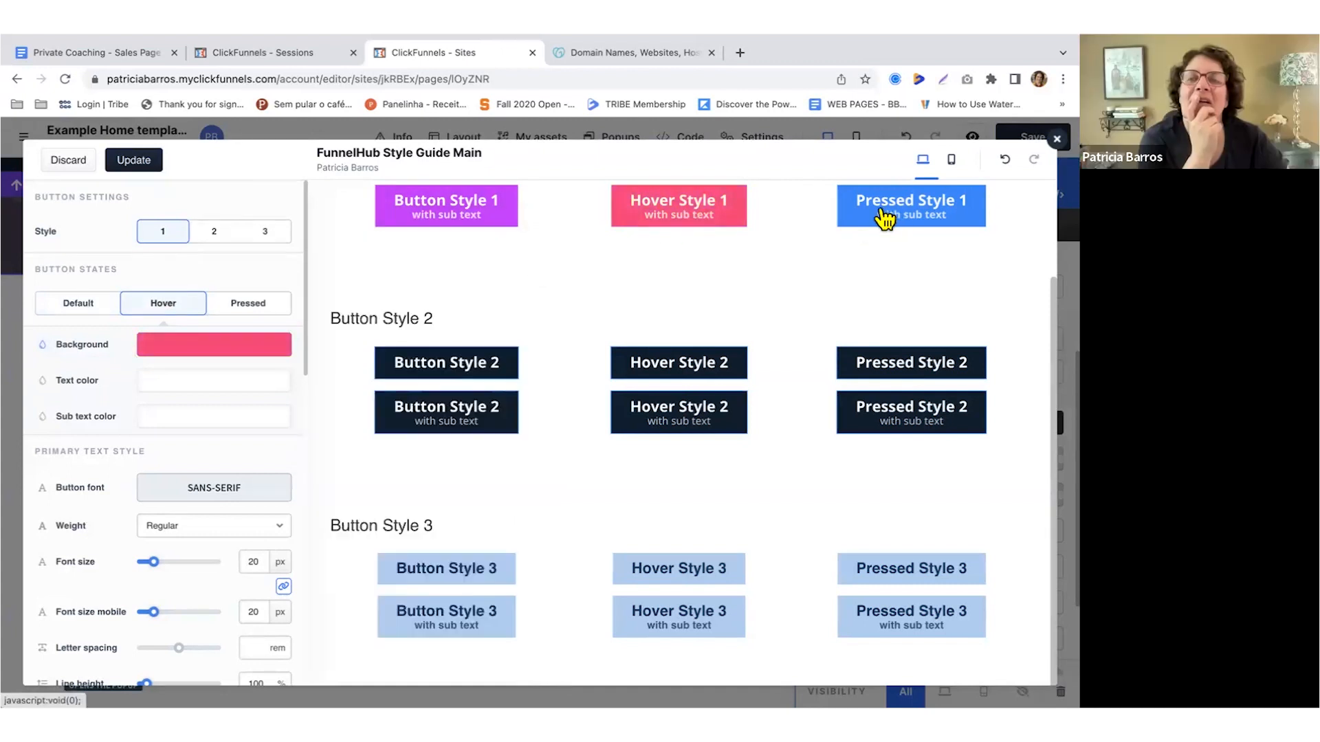
- Try a red background, hex ff1429, for the pressed state of button style 1, and discard all the button changes
click(237, 306)
click(275, 346)
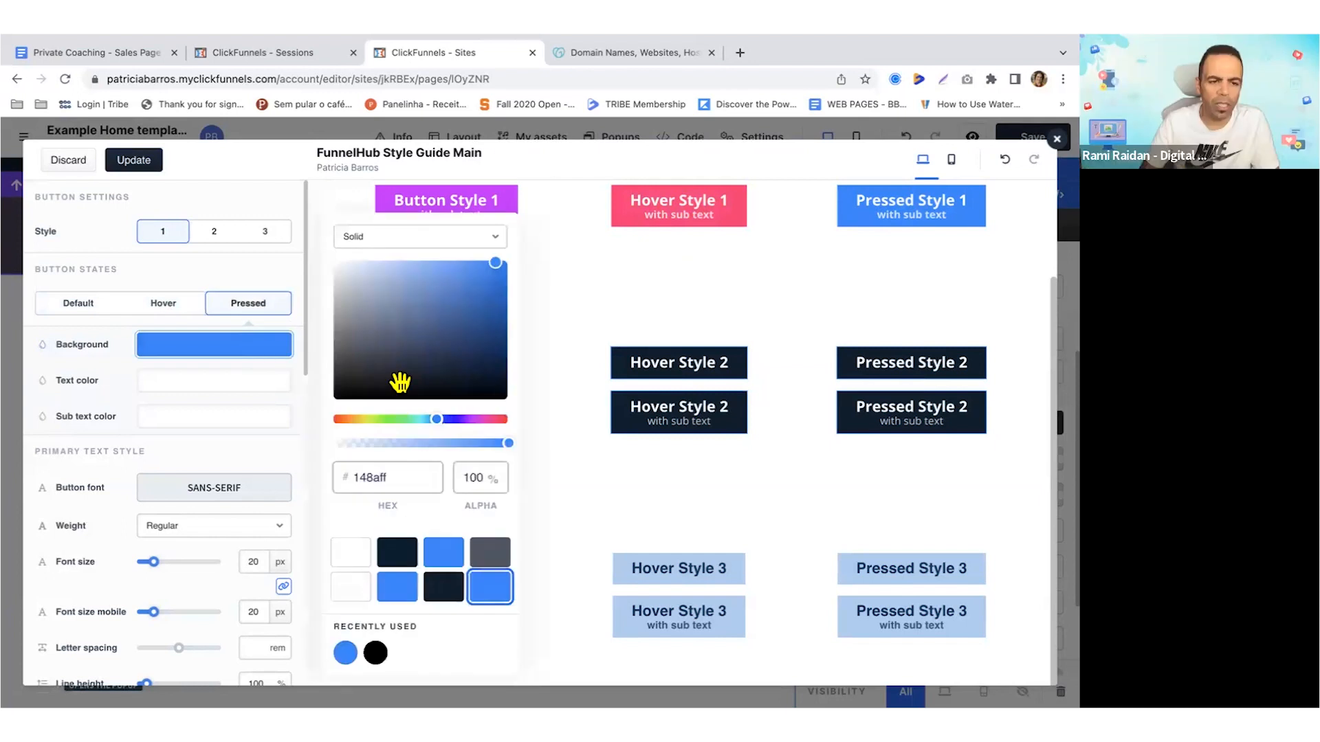
click(503, 419)
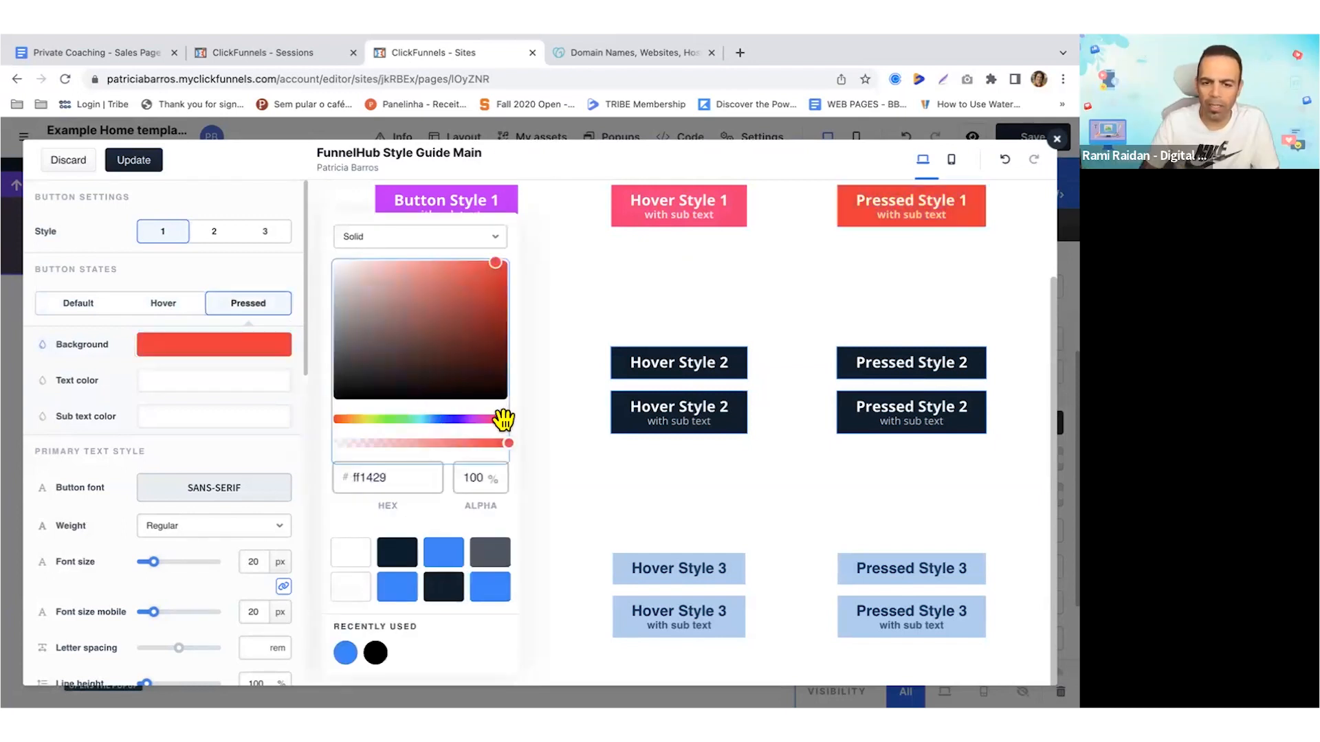
click(697, 274)
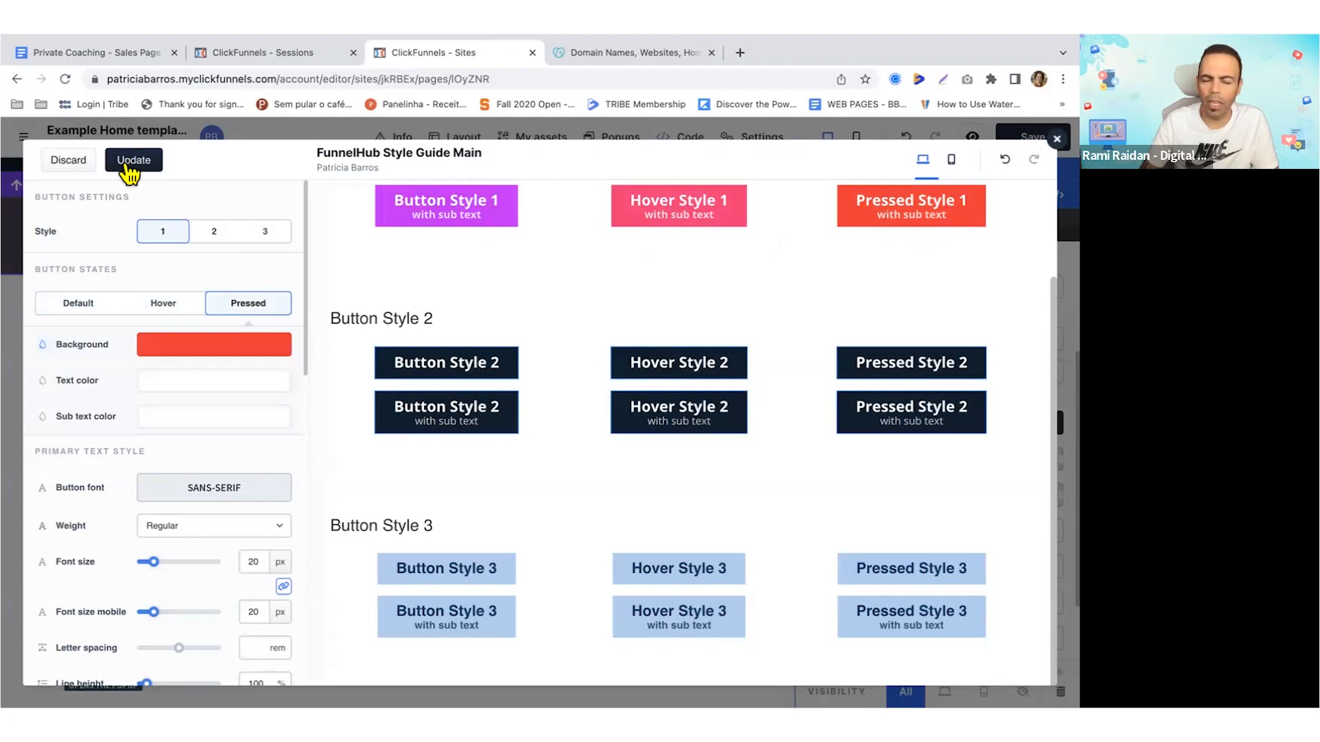
click(69, 165)
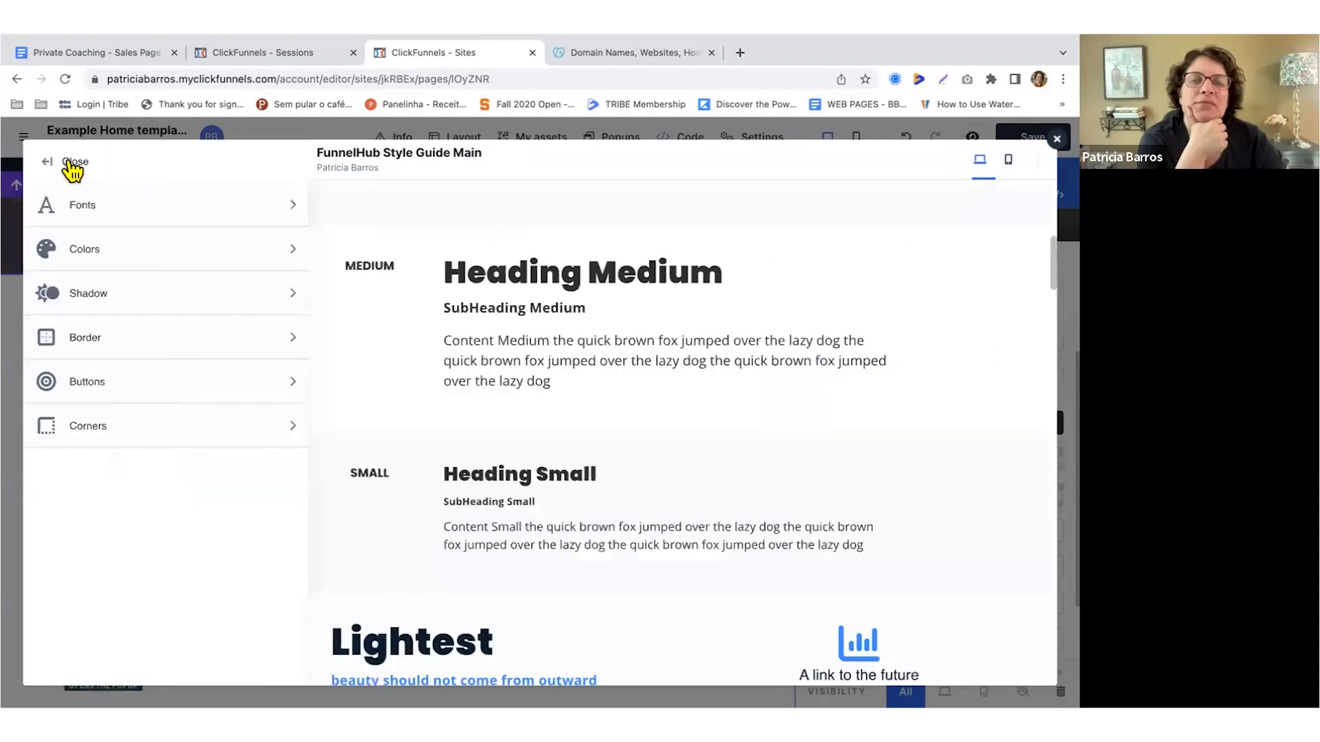
- Try rounding all corners of corner style 1 to 220 px and back to square, and discard the changes
click(144, 447)
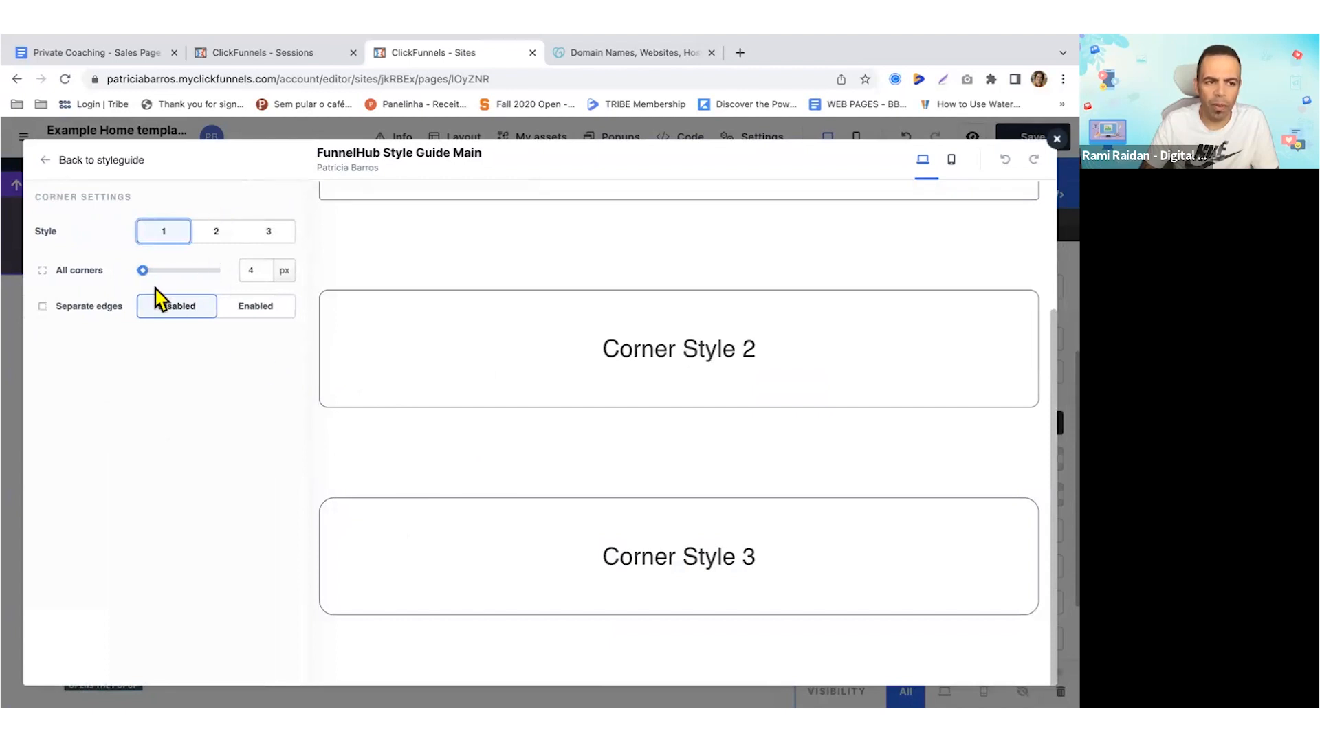
drag(143, 269, 183, 271)
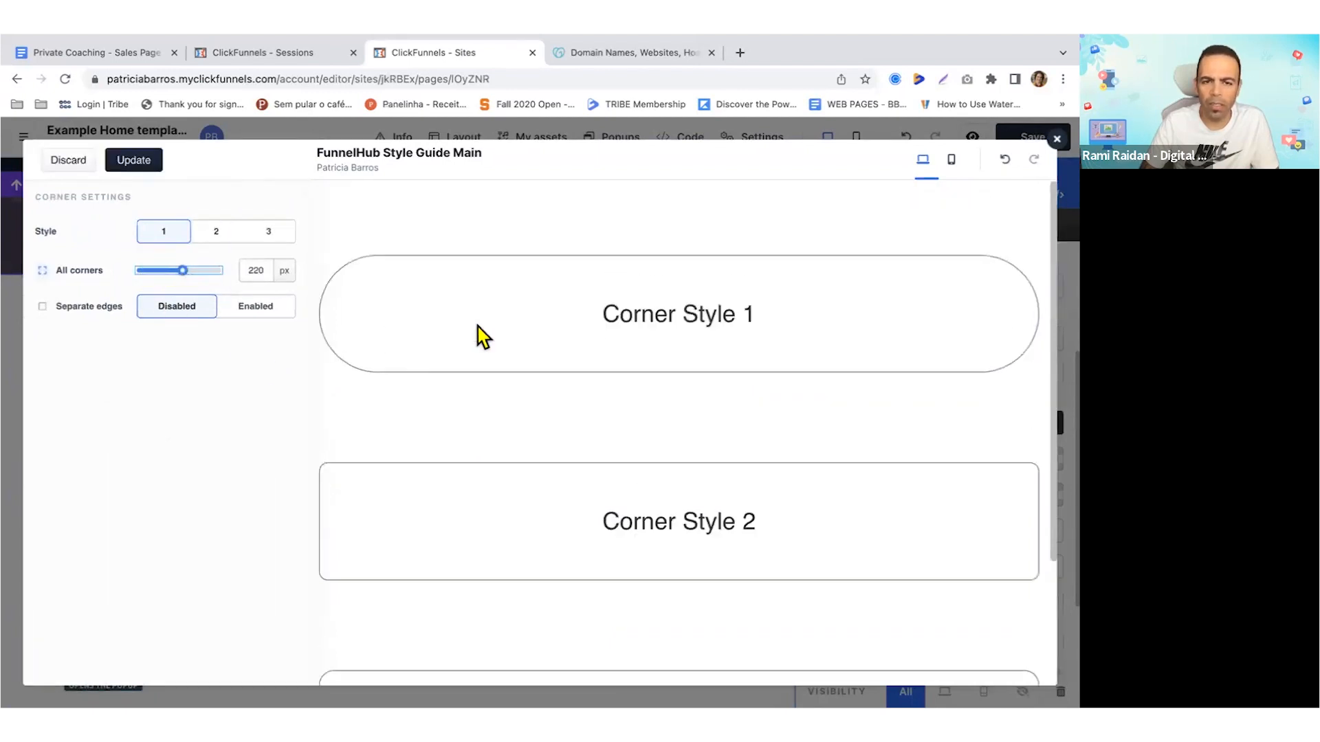
drag(180, 271, 118, 271)
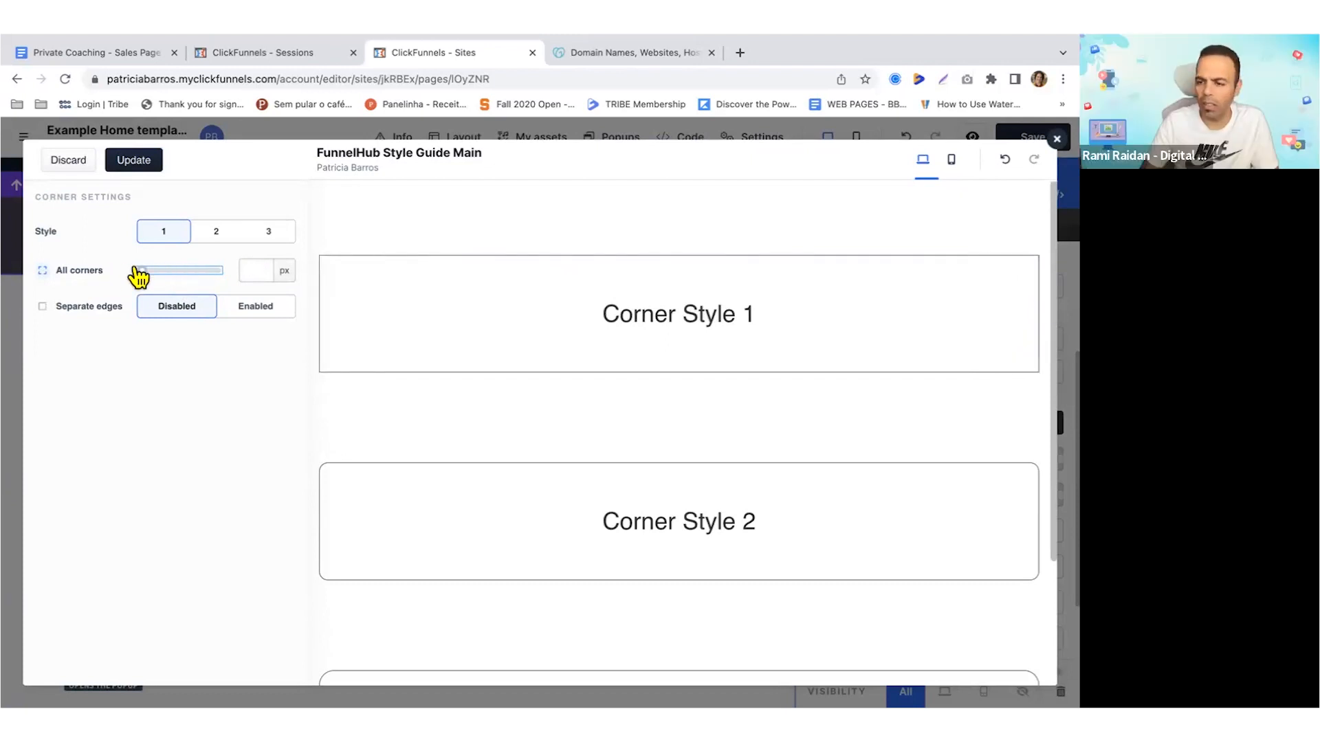
click(67, 163)
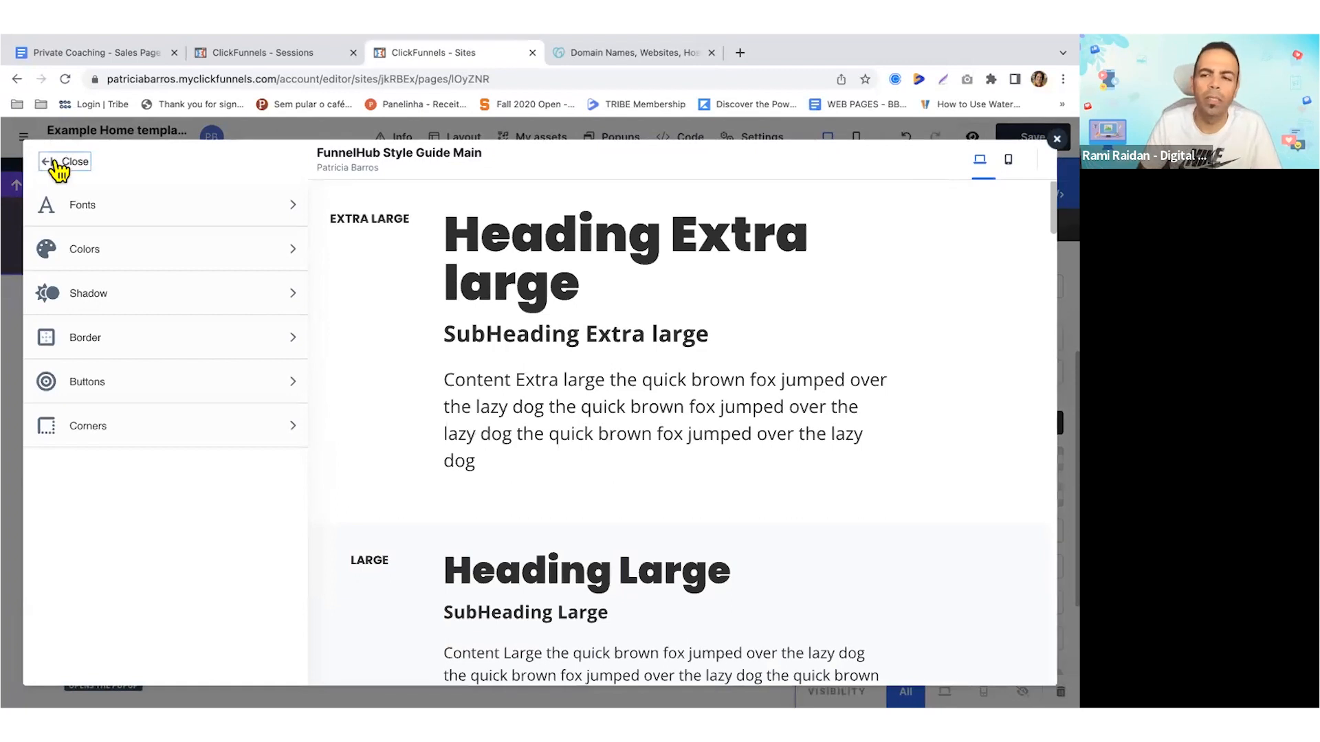
- Close the style guide and open the settings of the photo beside the One Big Problem headline
click(53, 167)
click(48, 166)
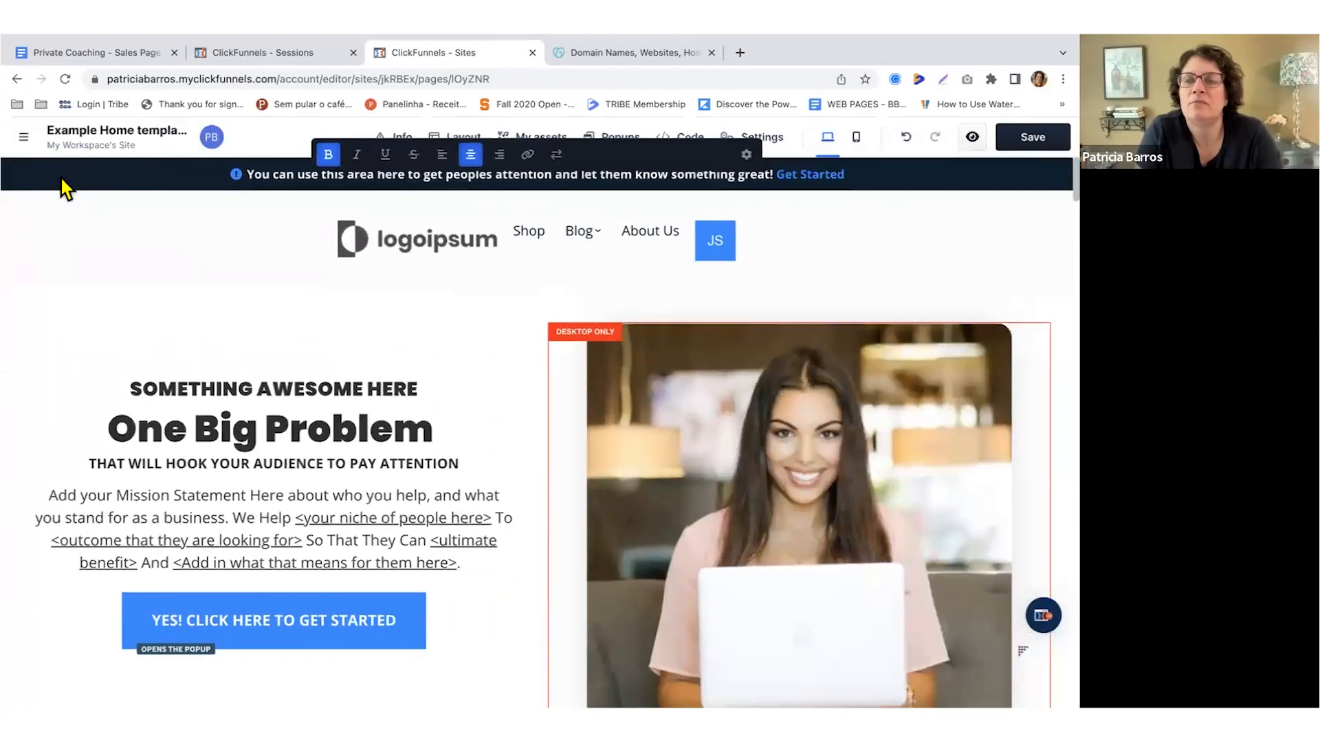
scroll(310, 338, down, 1)
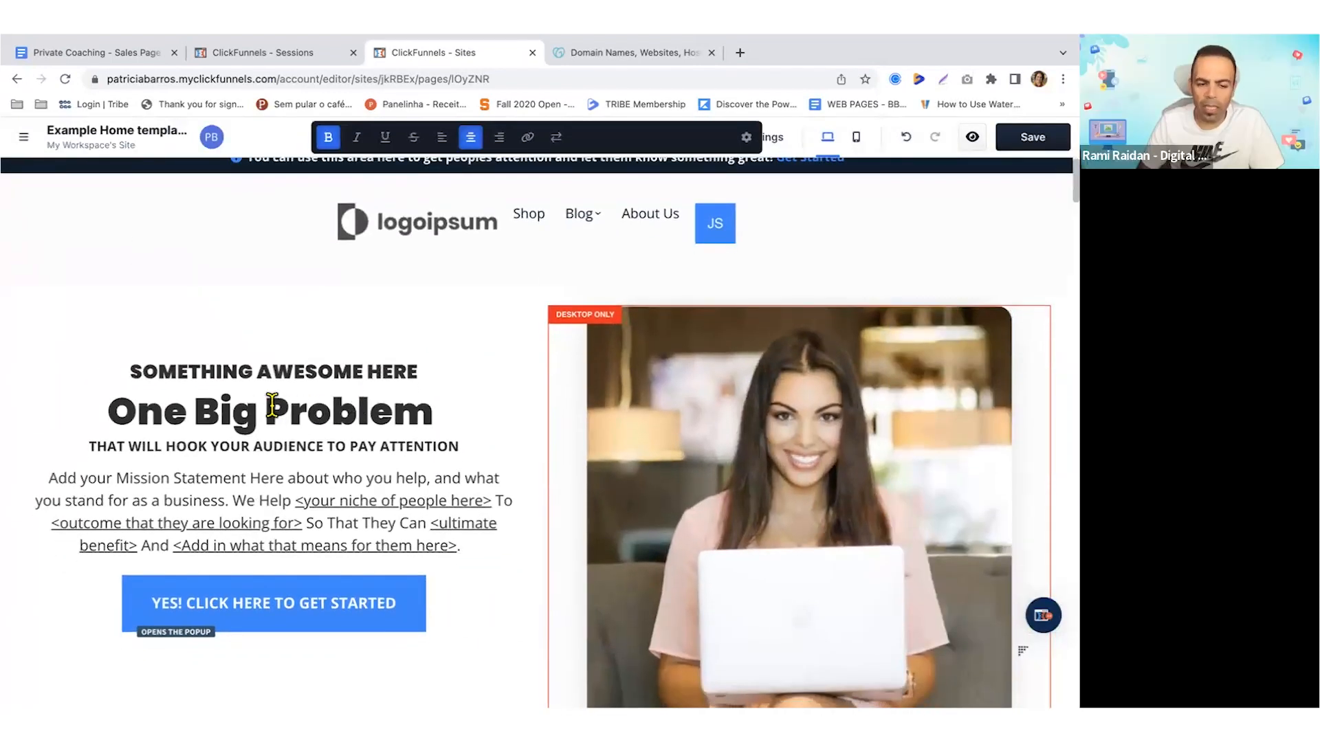
click(727, 412)
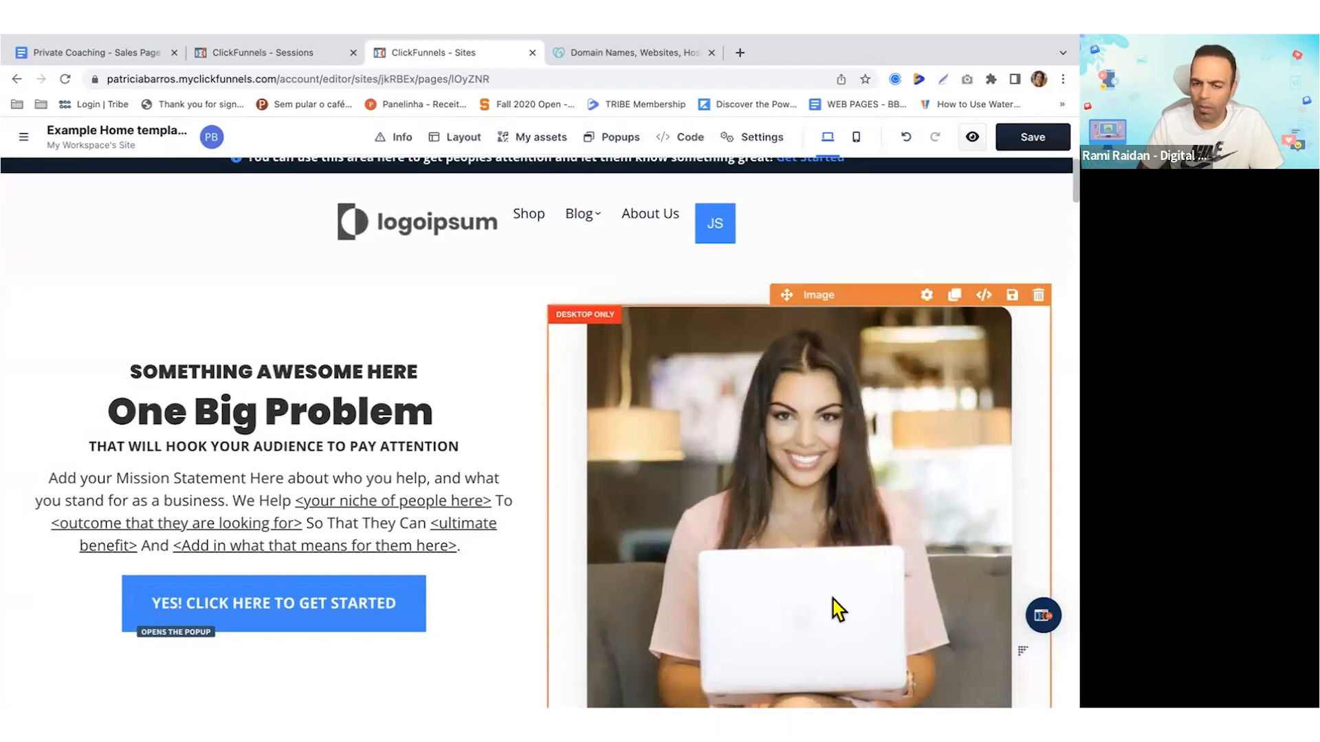
click(928, 296)
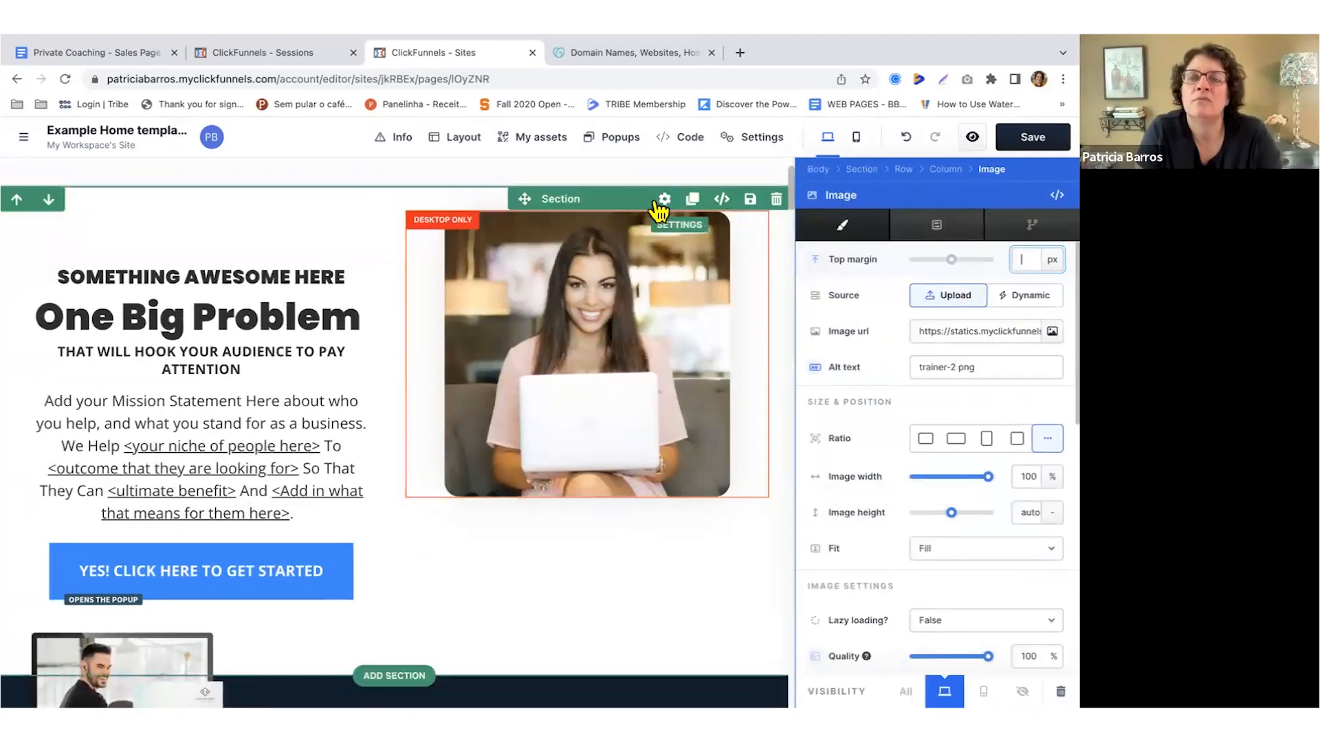
mouse_move(645, 283)
click(646, 205)
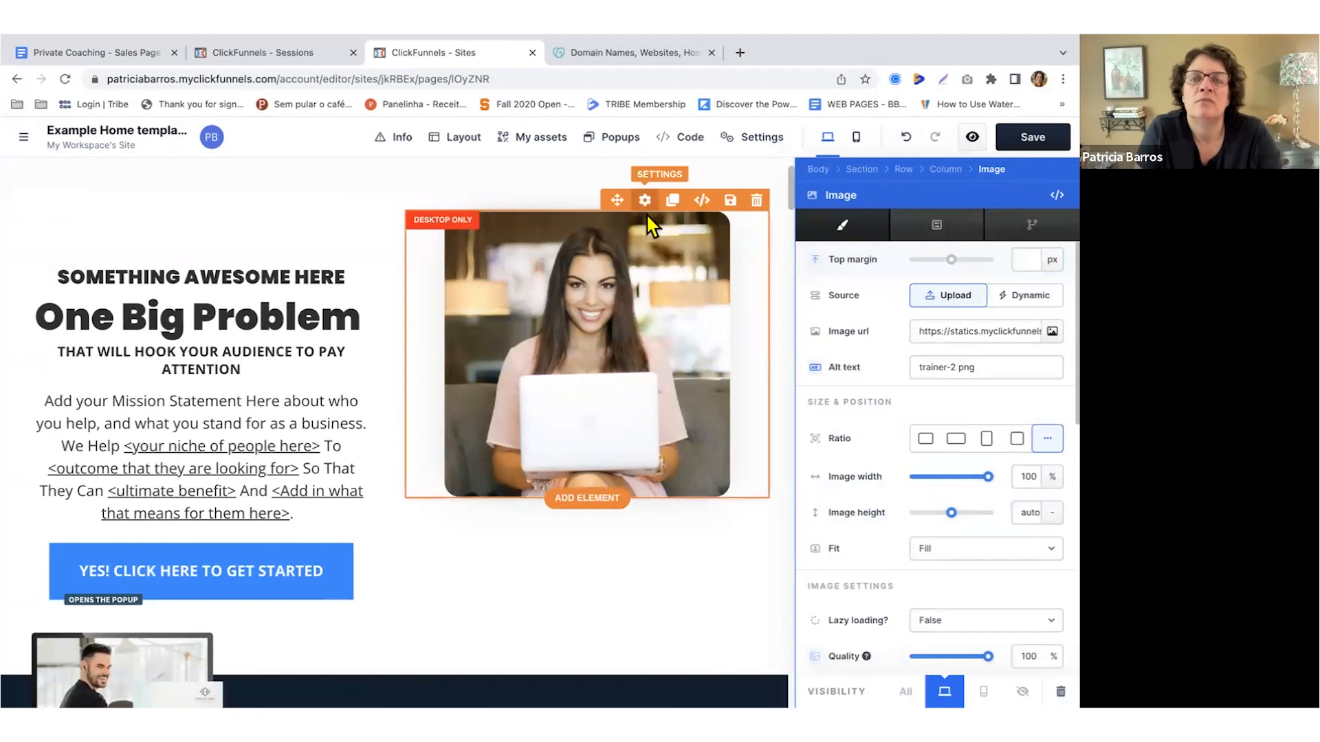
scroll(667, 309, up, 2)
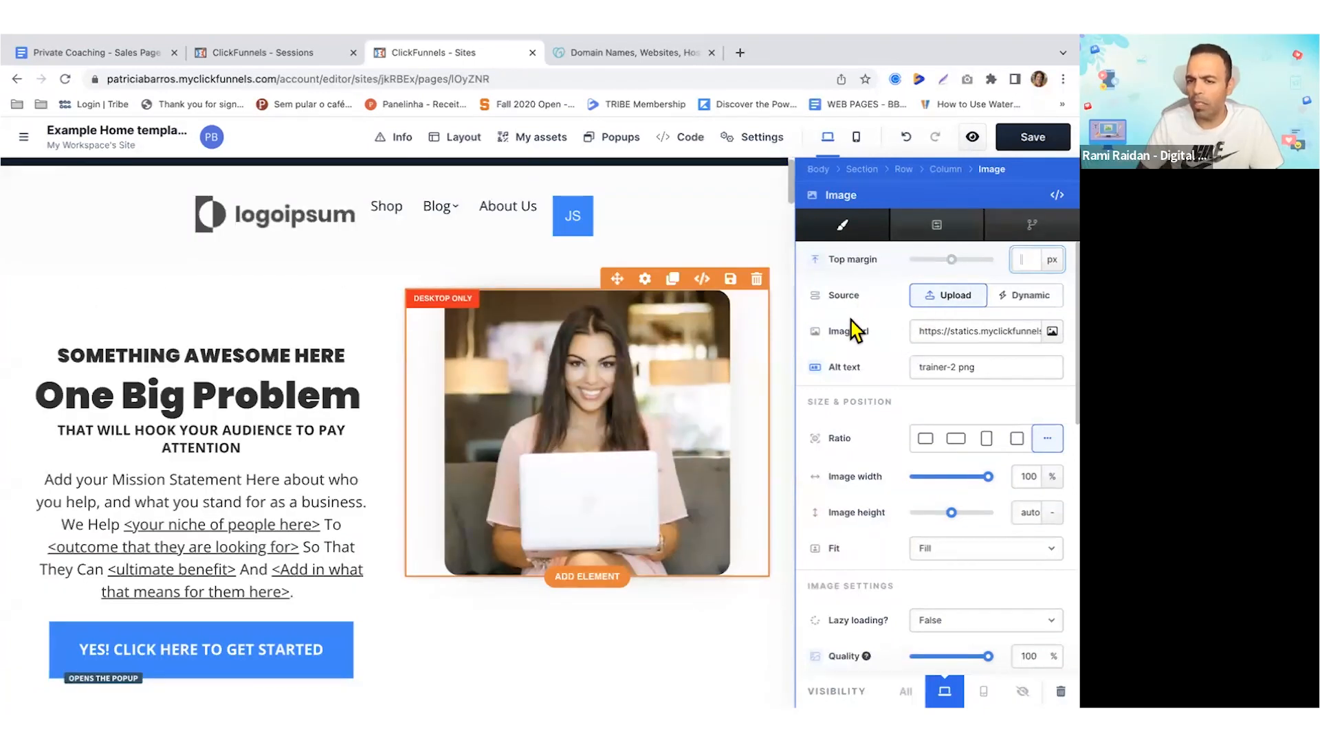
- View the image gallery available for the photo's image URL, and close it without choosing an image
drag(845, 334, 875, 343)
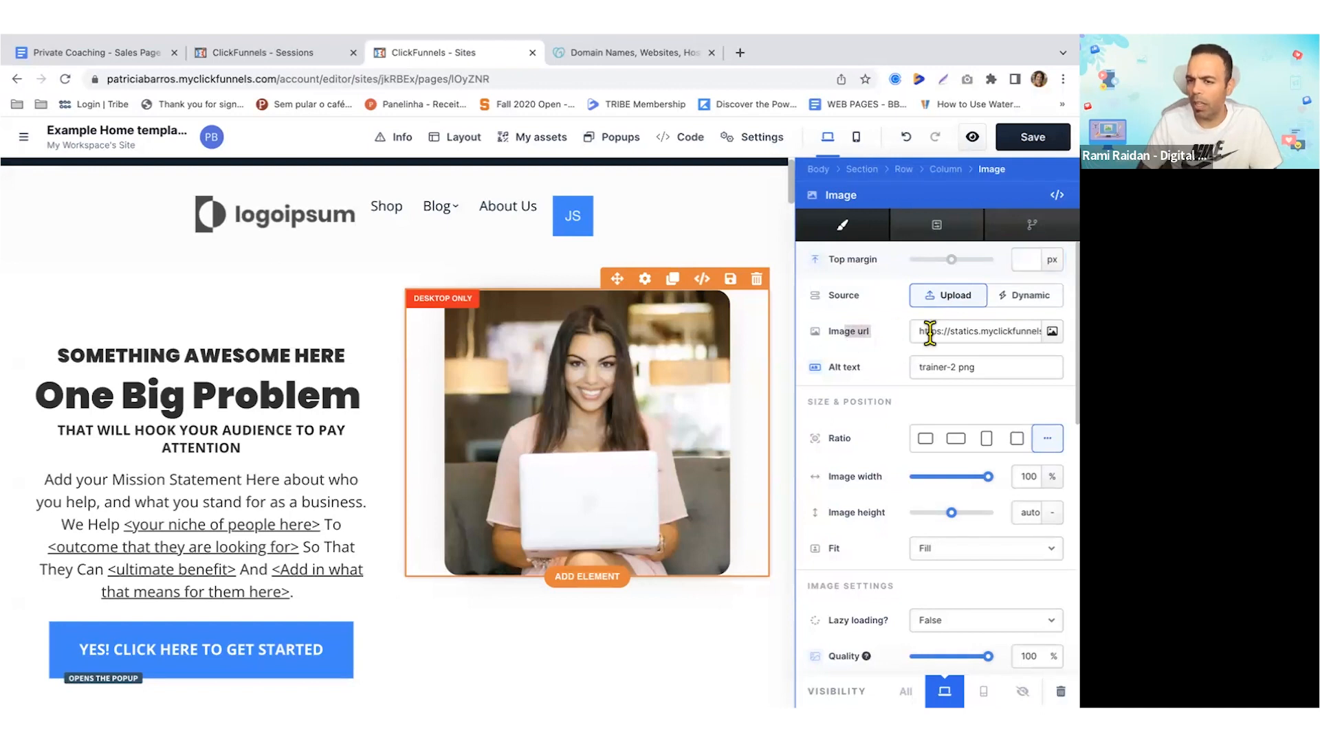
click(1052, 333)
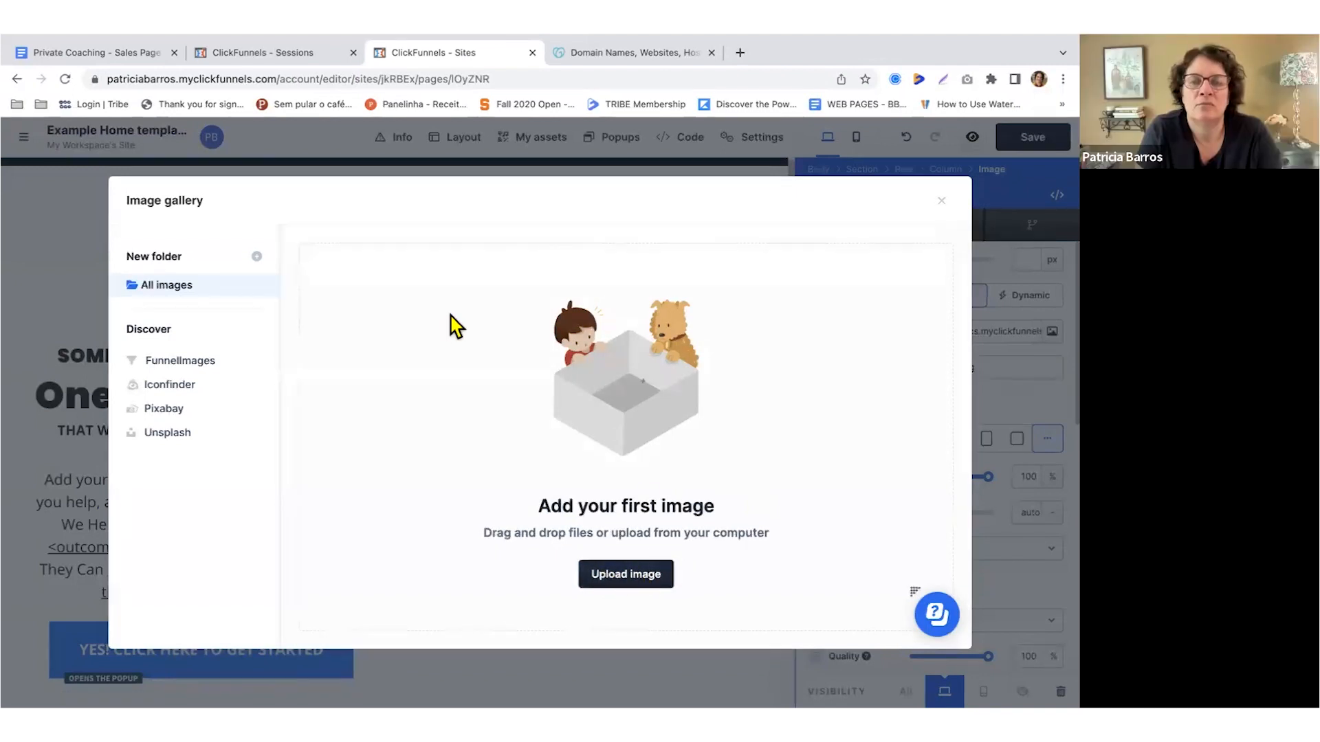
click(942, 201)
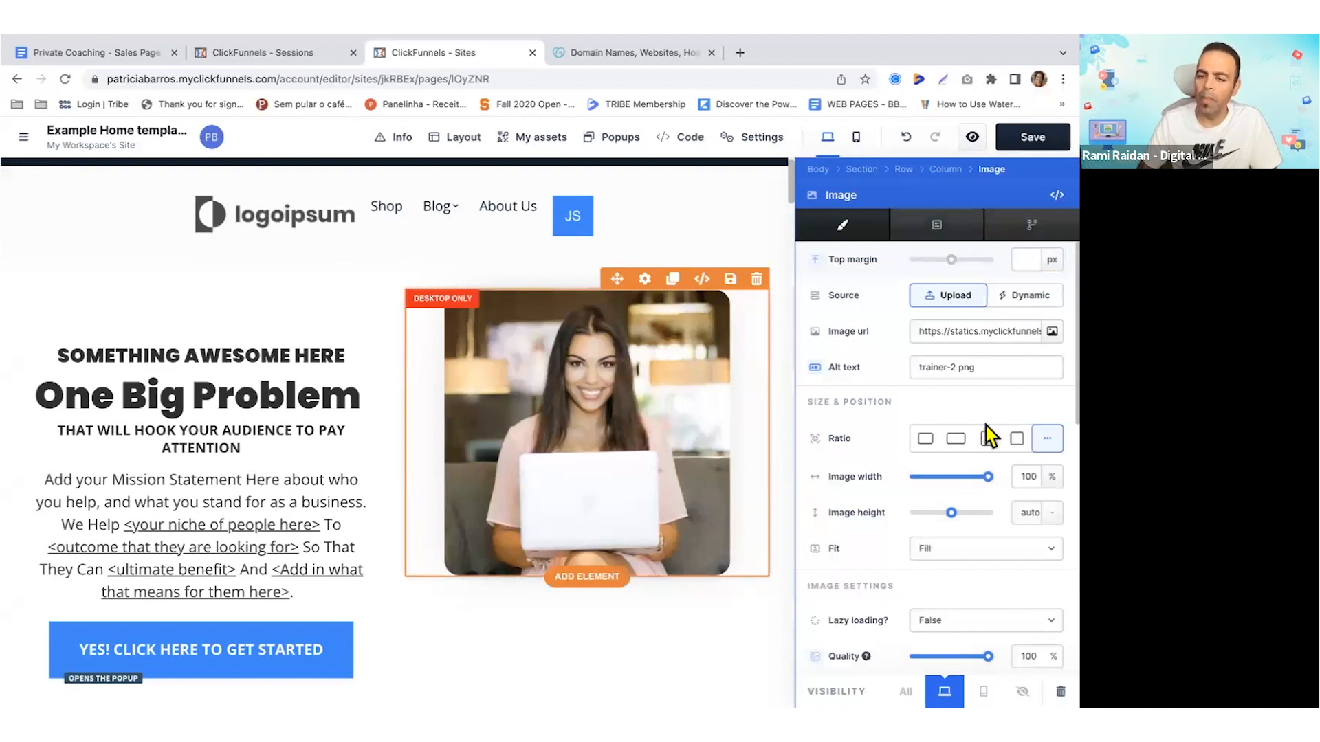
- Review the photo's size and position settings, including the available fit options, keeping Fill
scroll(893, 422, down, 1)
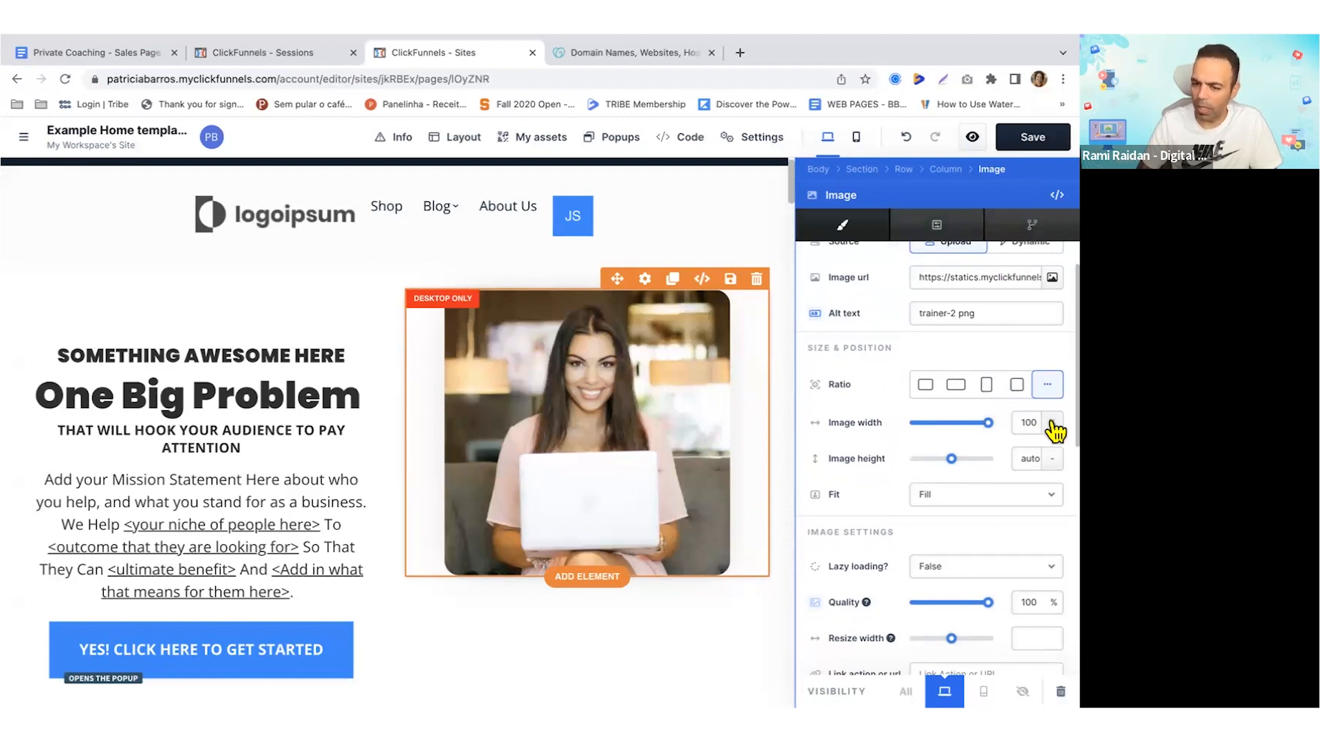
scroll(1059, 432, down, 2)
click(1004, 421)
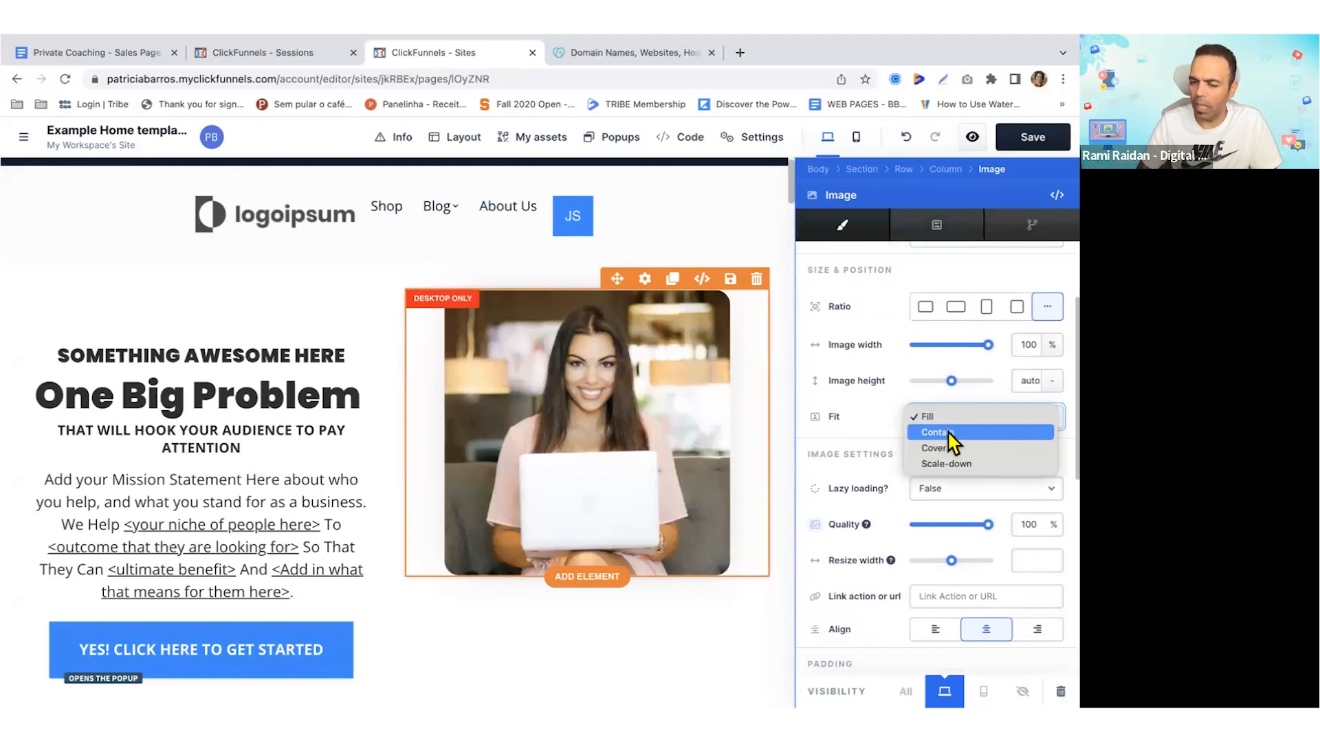
scroll(895, 440, down, 2)
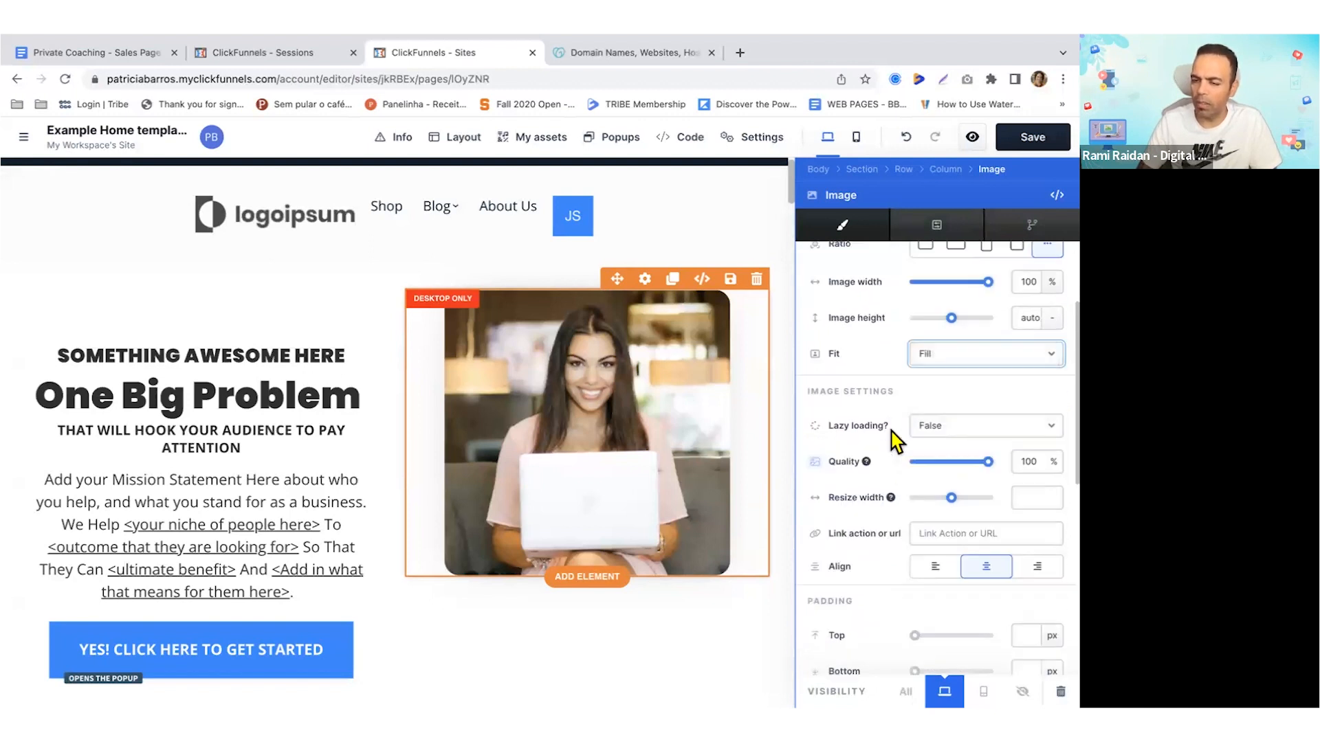
- Set the photo's top padding to 12 px
scroll(894, 438, down, 3)
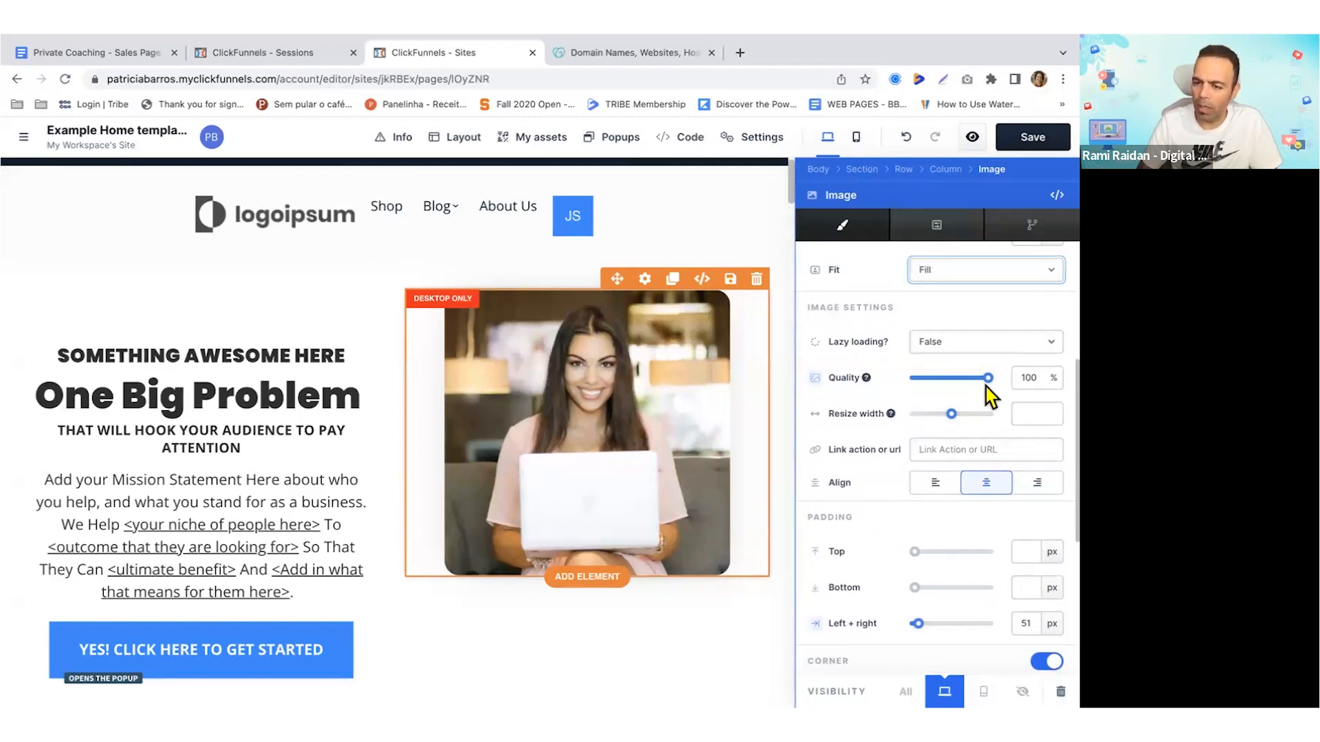
scroll(1000, 395, down, 2)
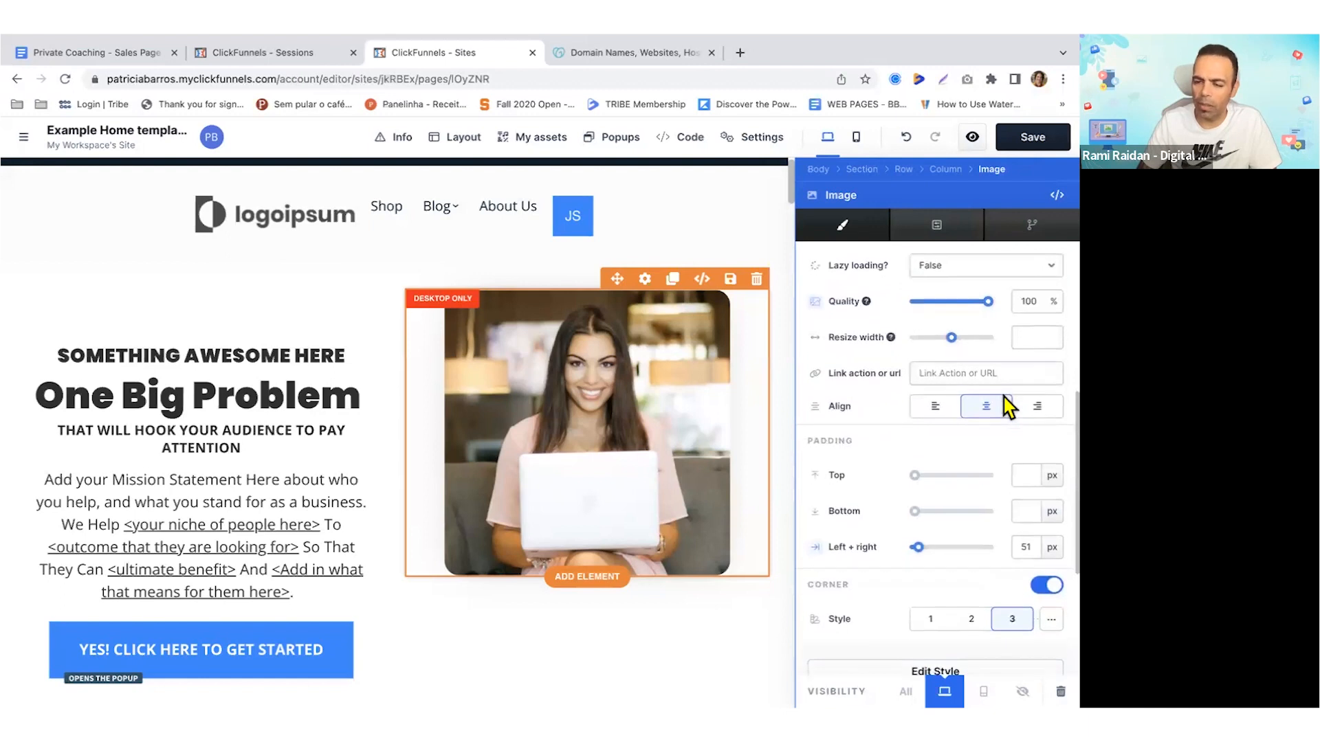
scroll(1005, 405, down, 2)
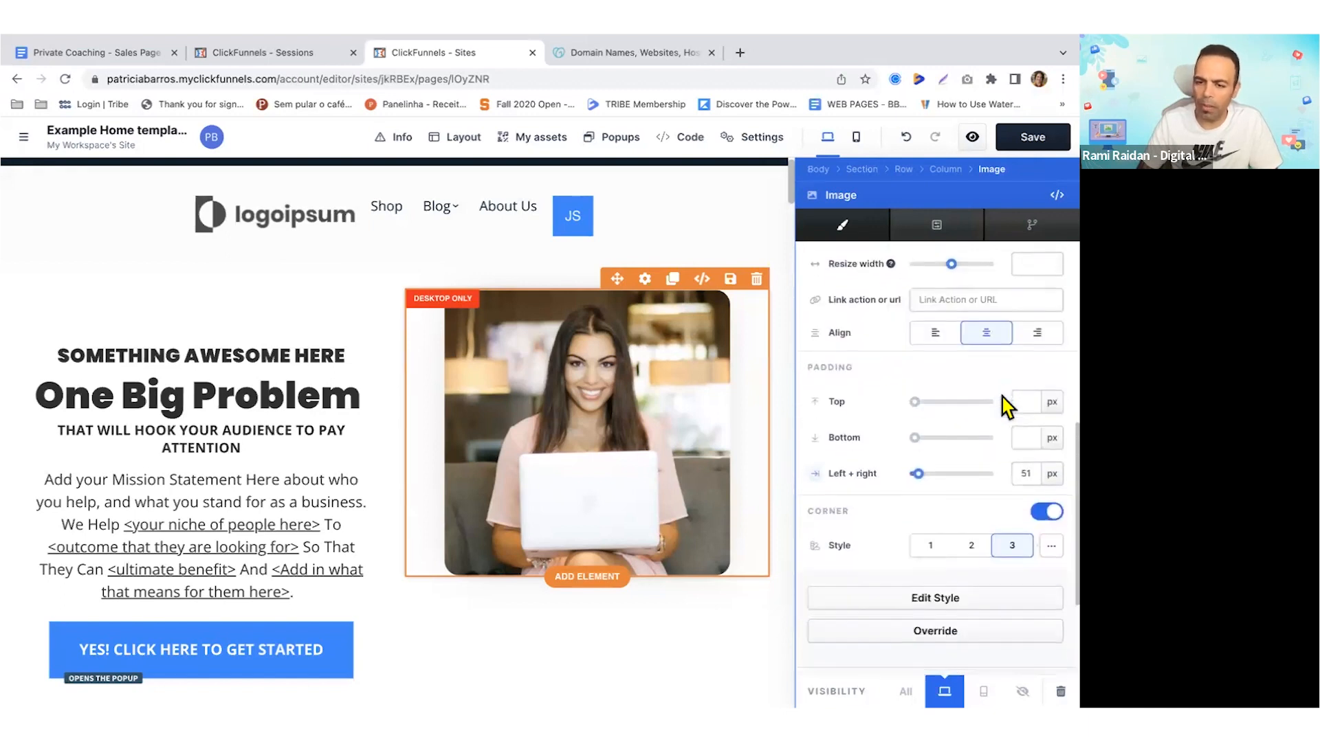
mouse_move(919, 402)
mouse_down()
mouse_move(959, 402)
mouse_move(910, 402)
mouse_move(922, 406)
mouse_up()
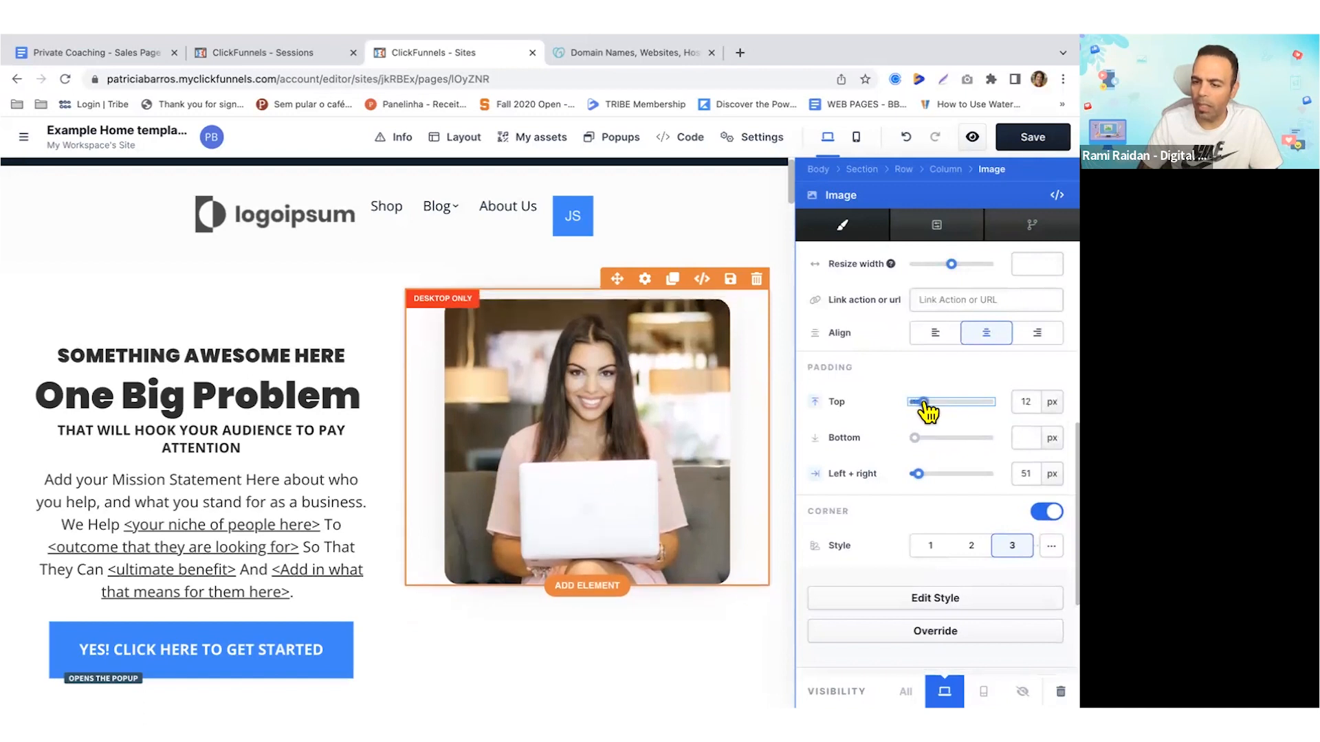
scroll(908, 446, down, 3)
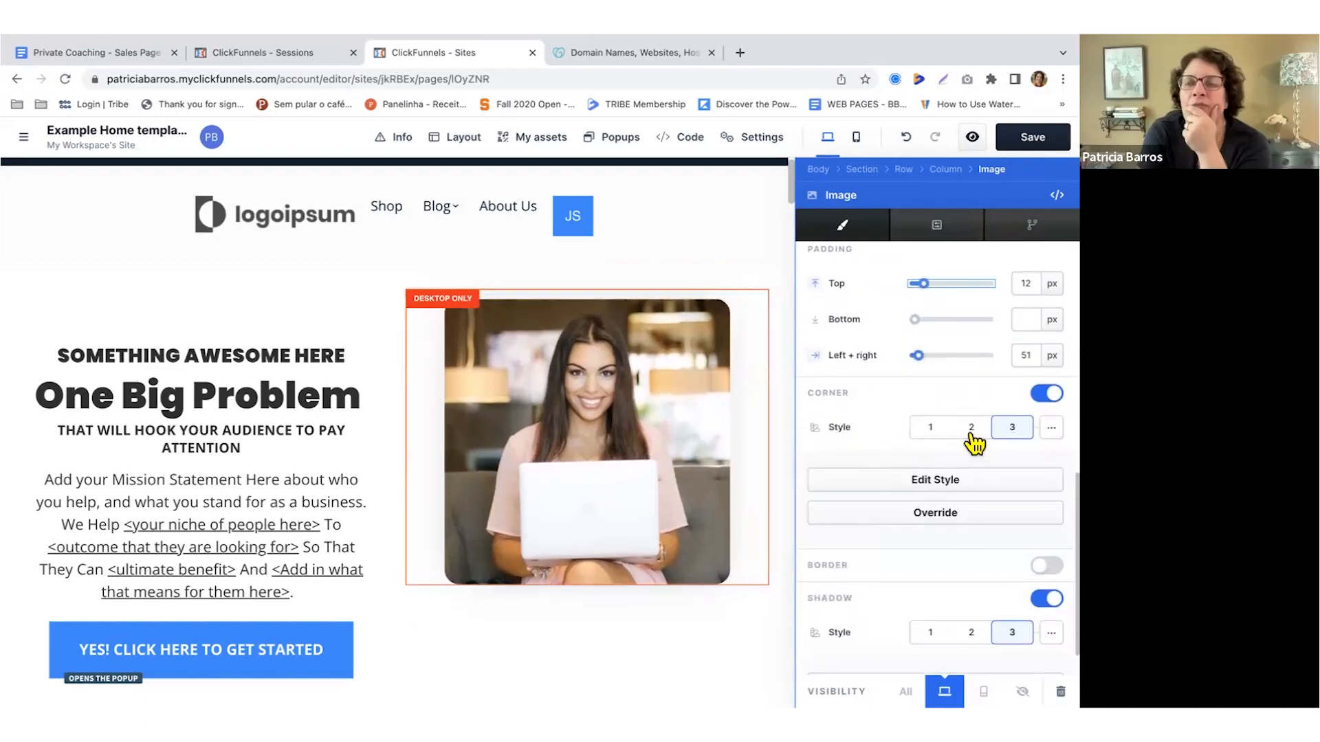
- Try corner style 2 on the photo and switch back to style 3
click(984, 440)
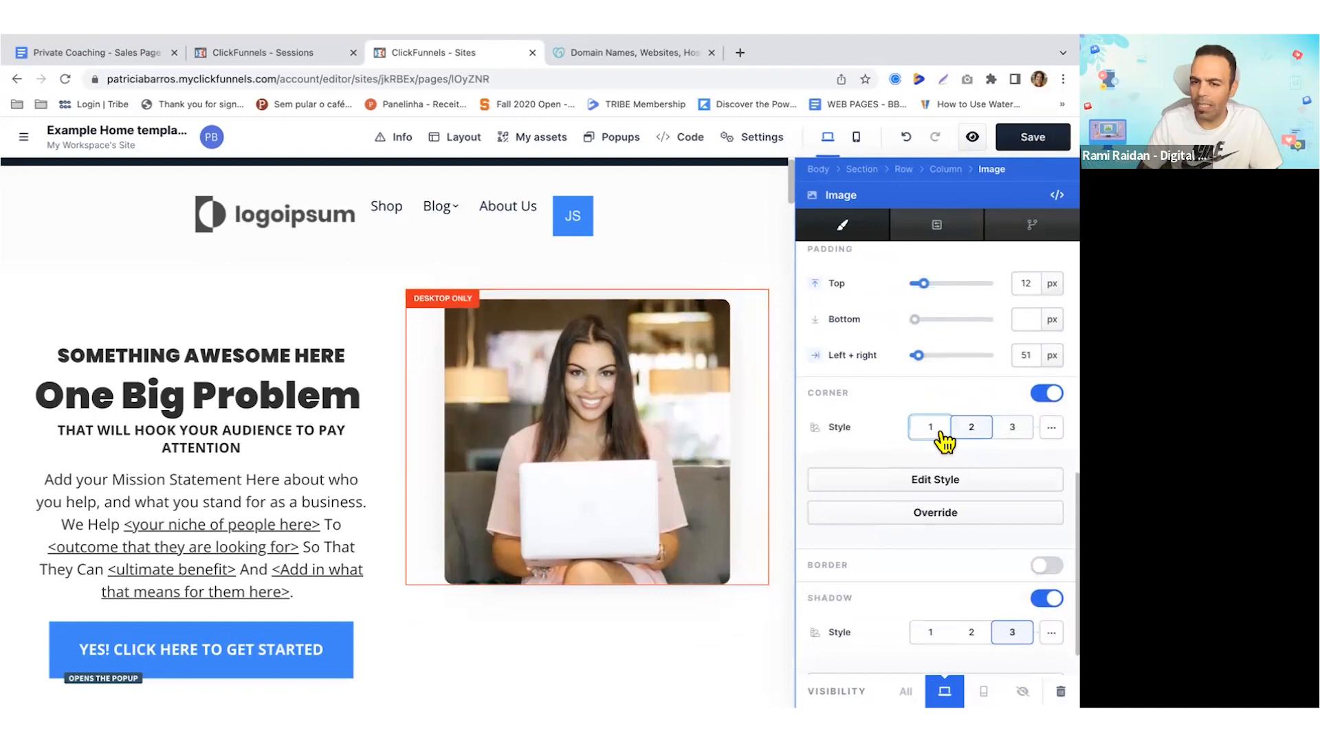
click(1013, 431)
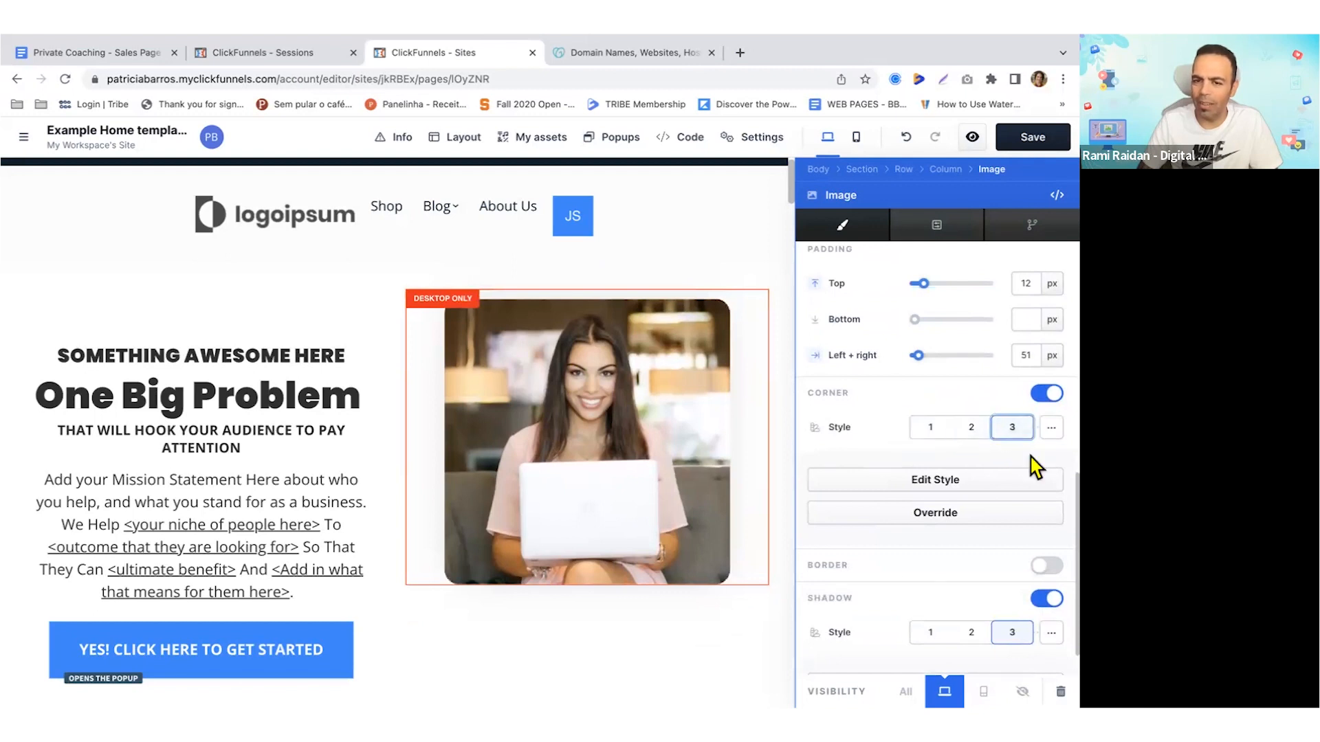
- Turn on the photo's border, compare the dotted and dashed line styles keeping dashed, and set the stroke size to 13 px
scroll(1036, 470, down, 1)
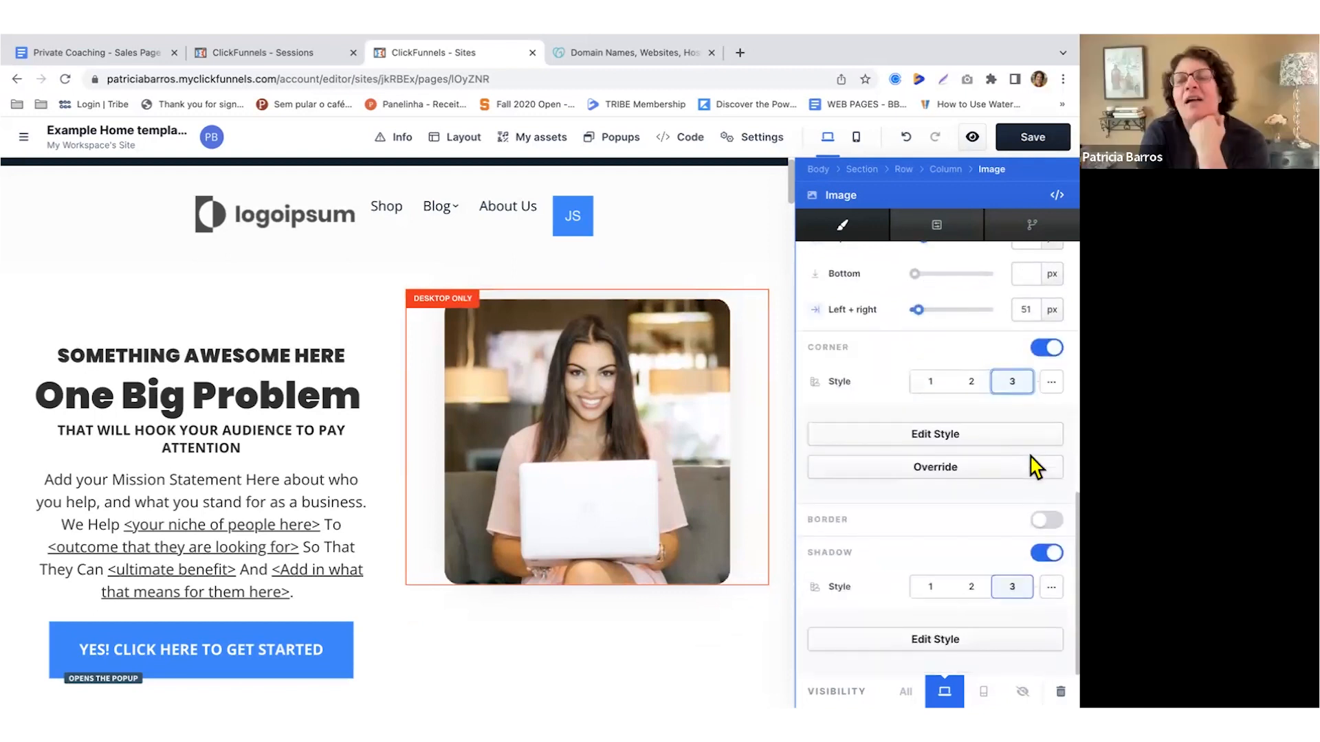
click(1052, 519)
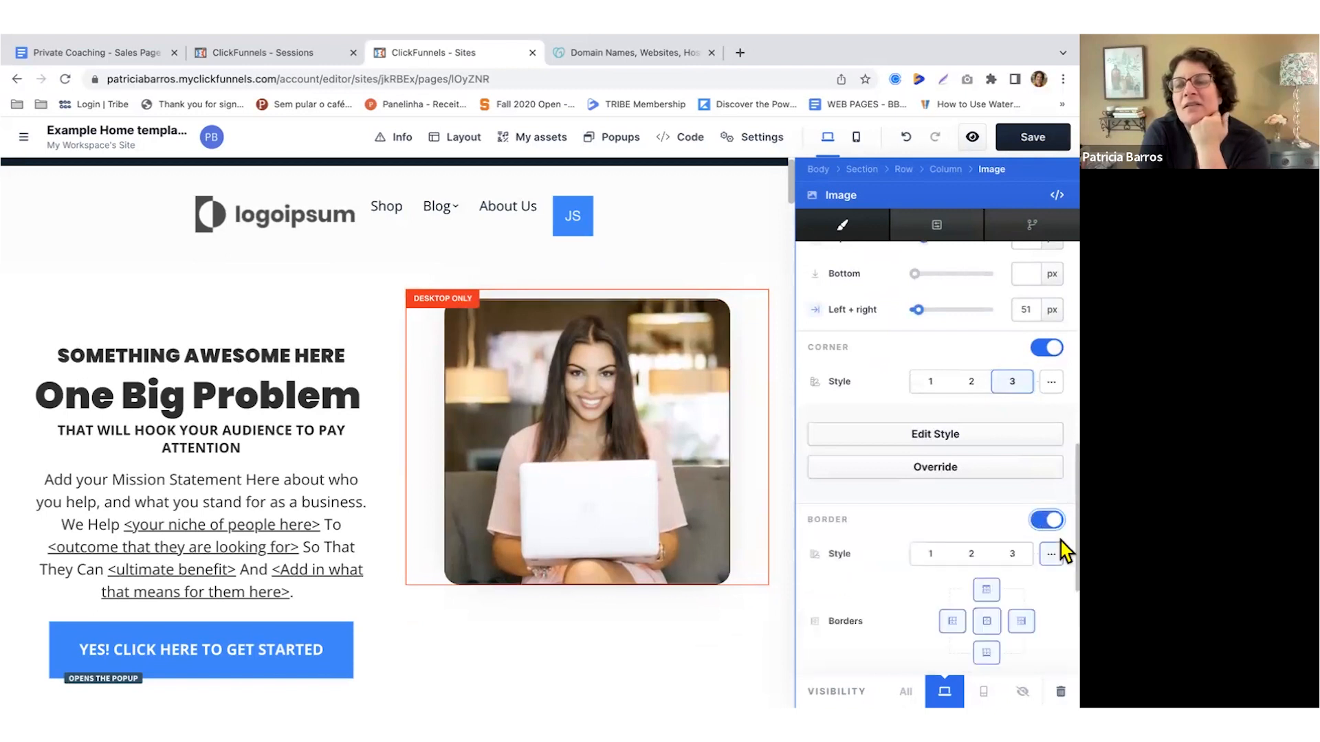
scroll(948, 519, down, 2)
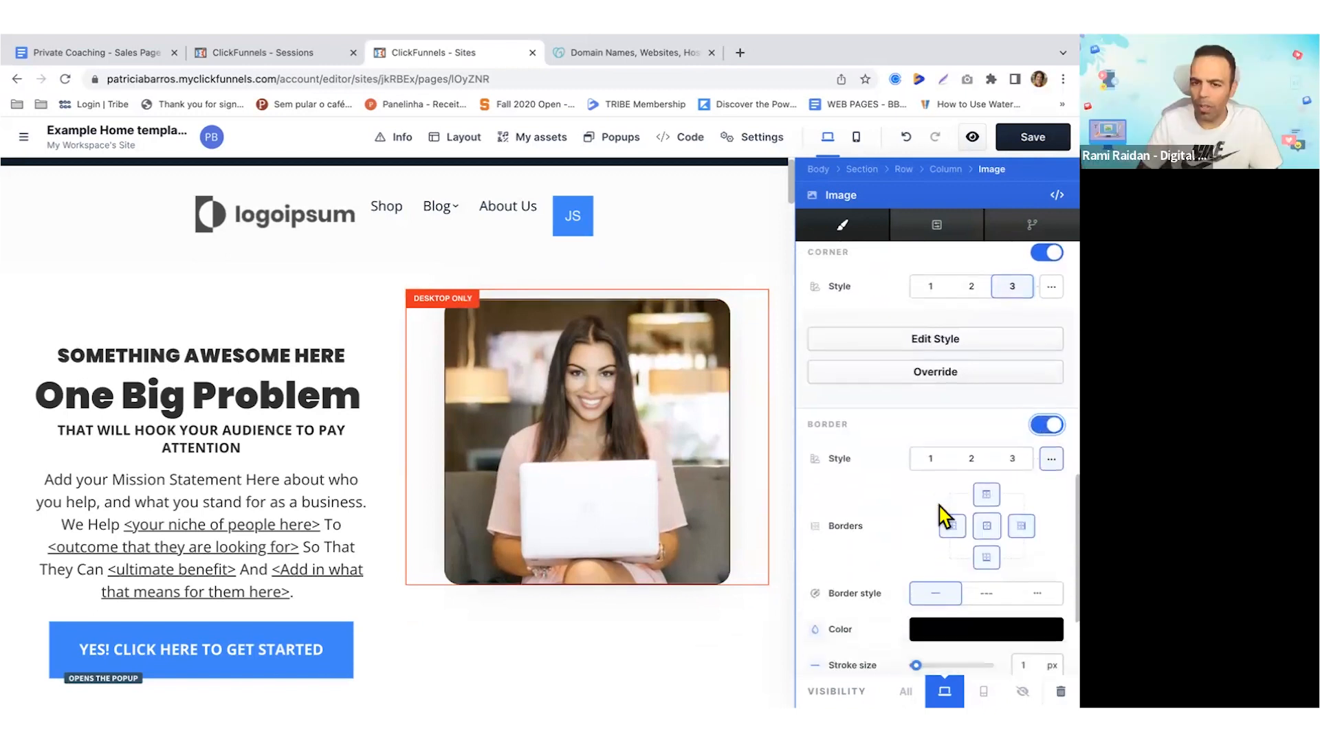
click(987, 594)
click(1028, 595)
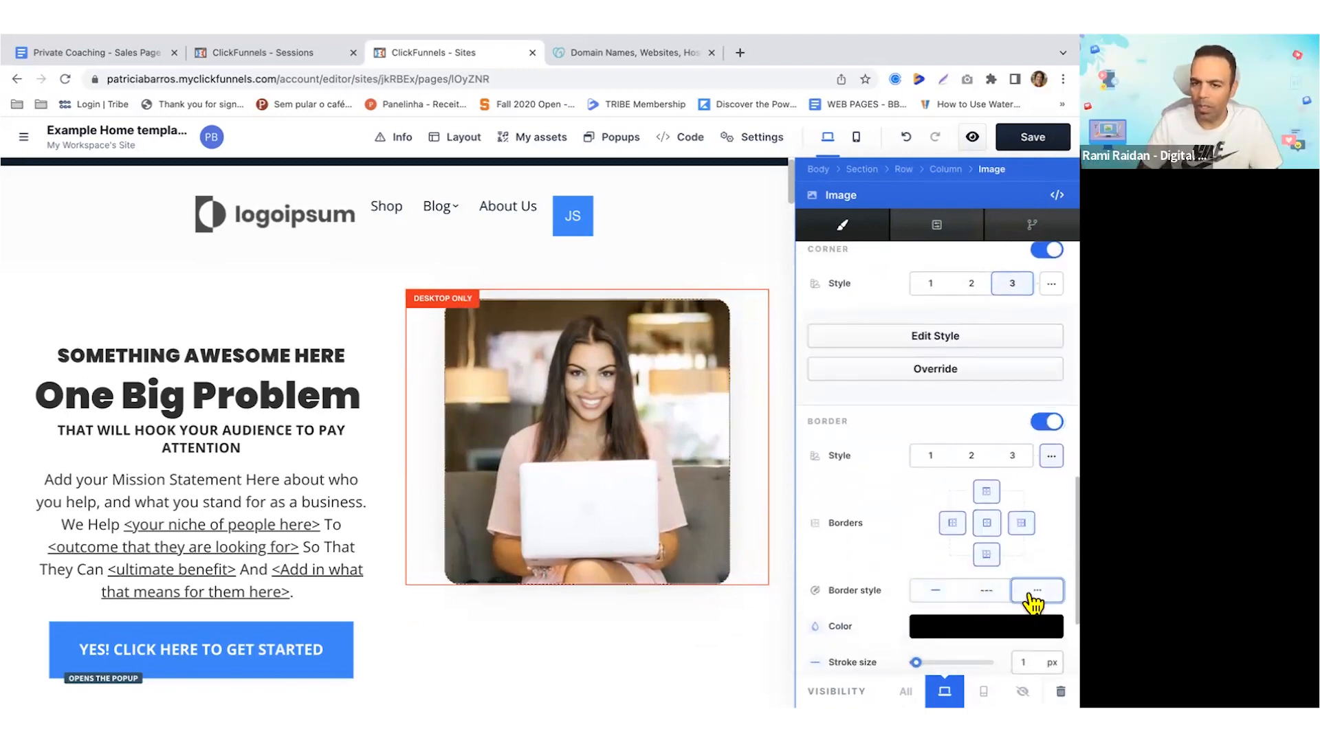
click(1004, 602)
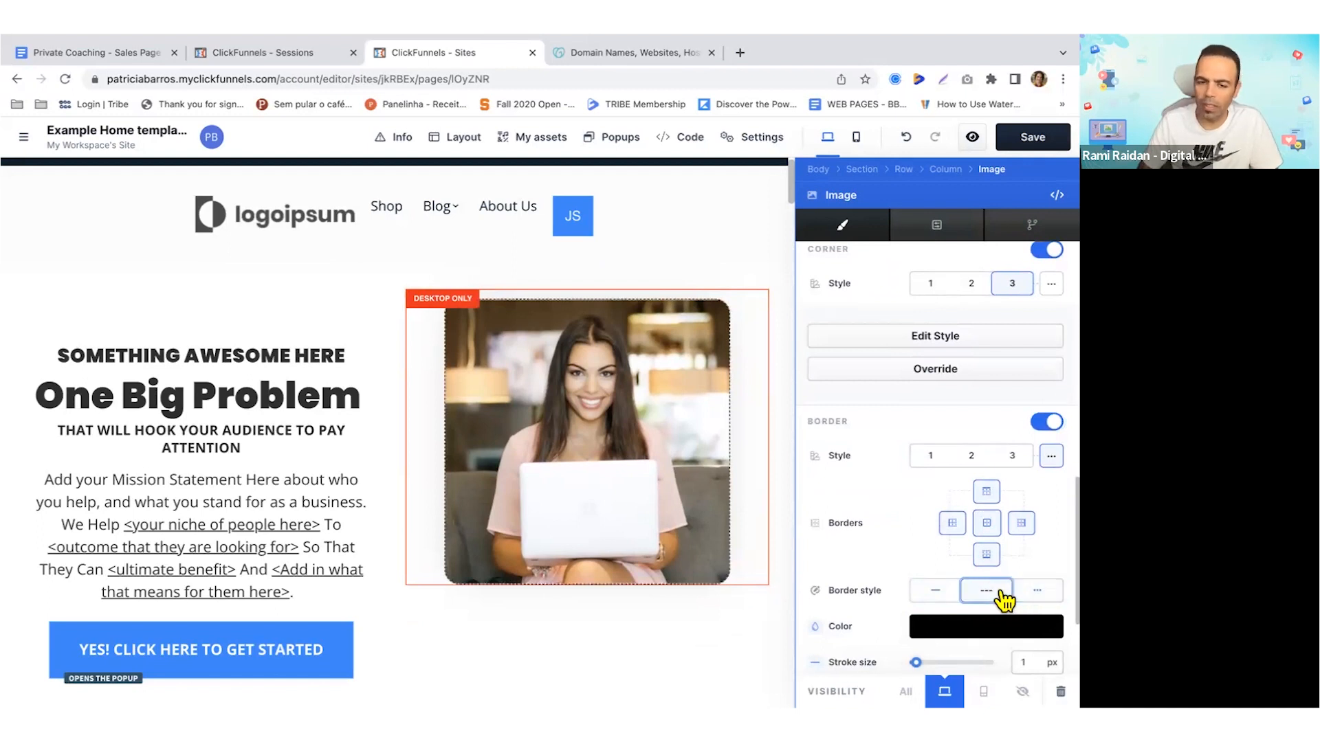
scroll(845, 557, down, 2)
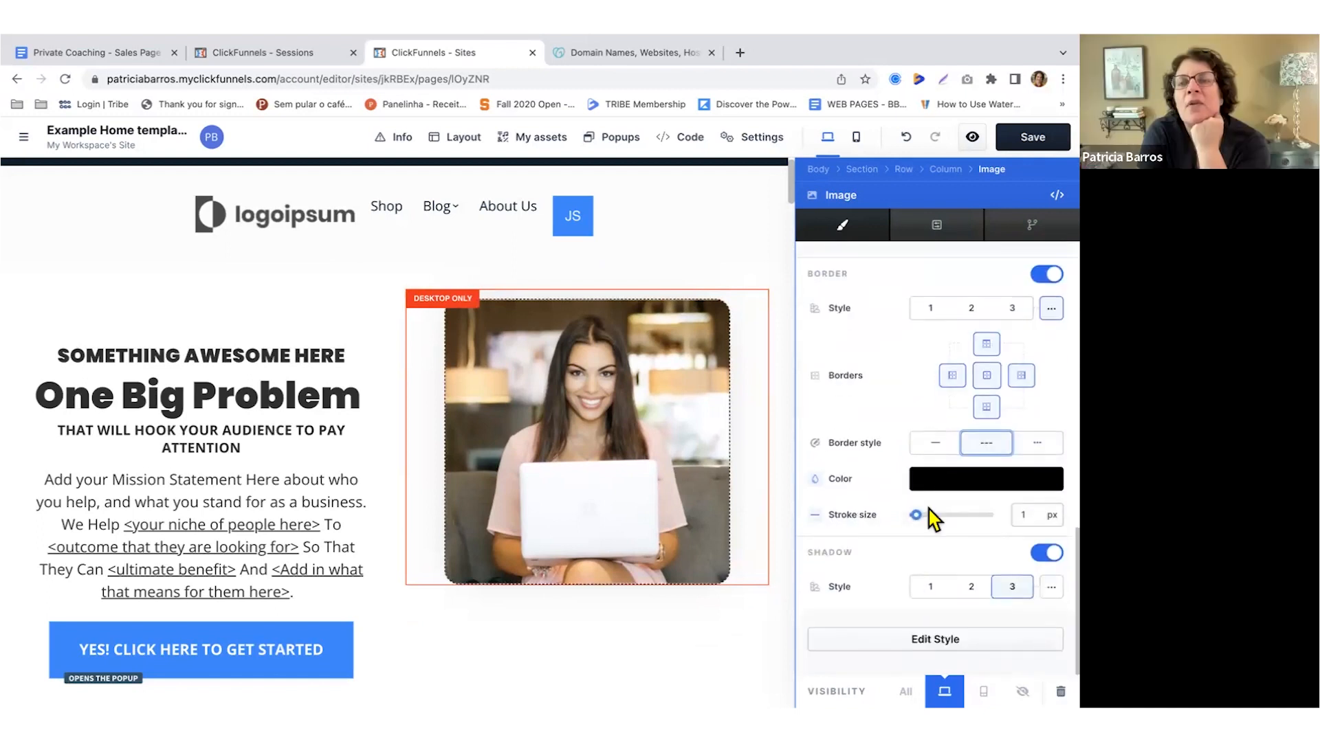
drag(918, 517, 933, 526)
- Compare the photo's shadow styles 1, 2 and 3, keeping style 3, and reduce the border's stroke size to its minimum
click(976, 590)
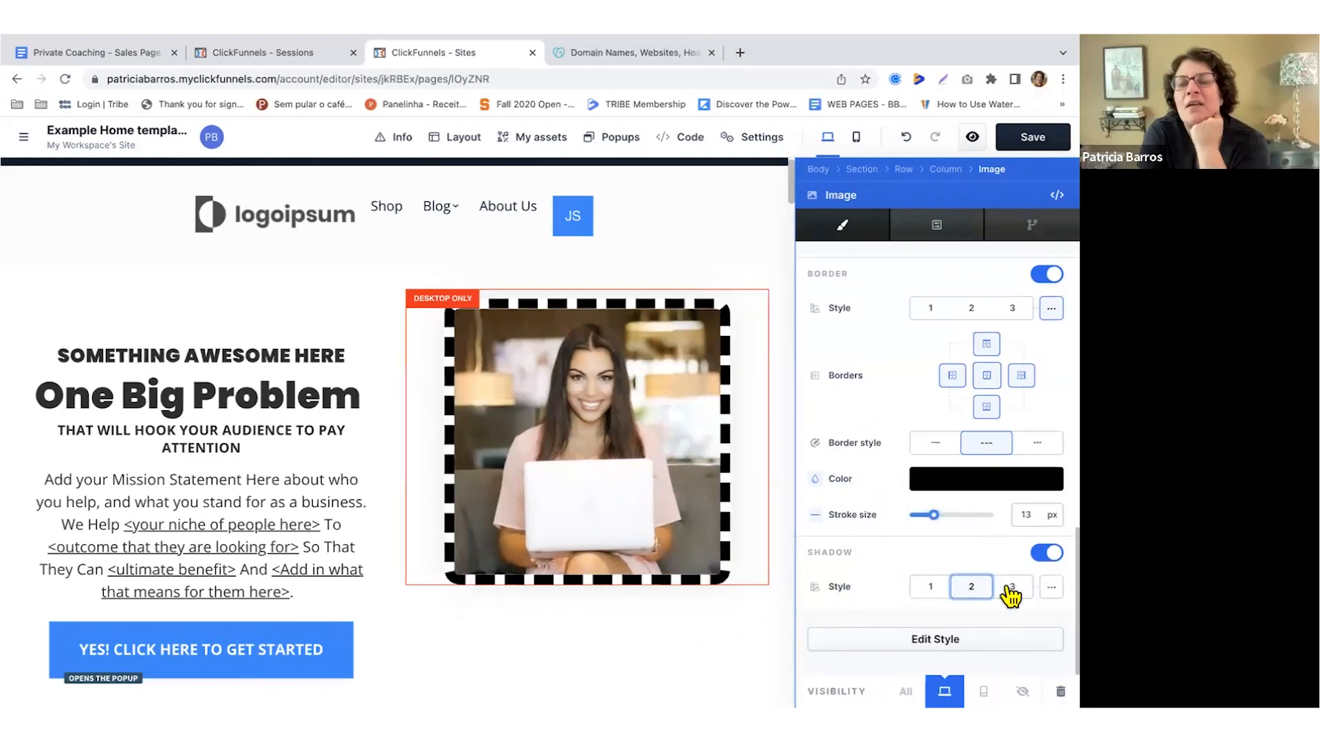
click(1012, 586)
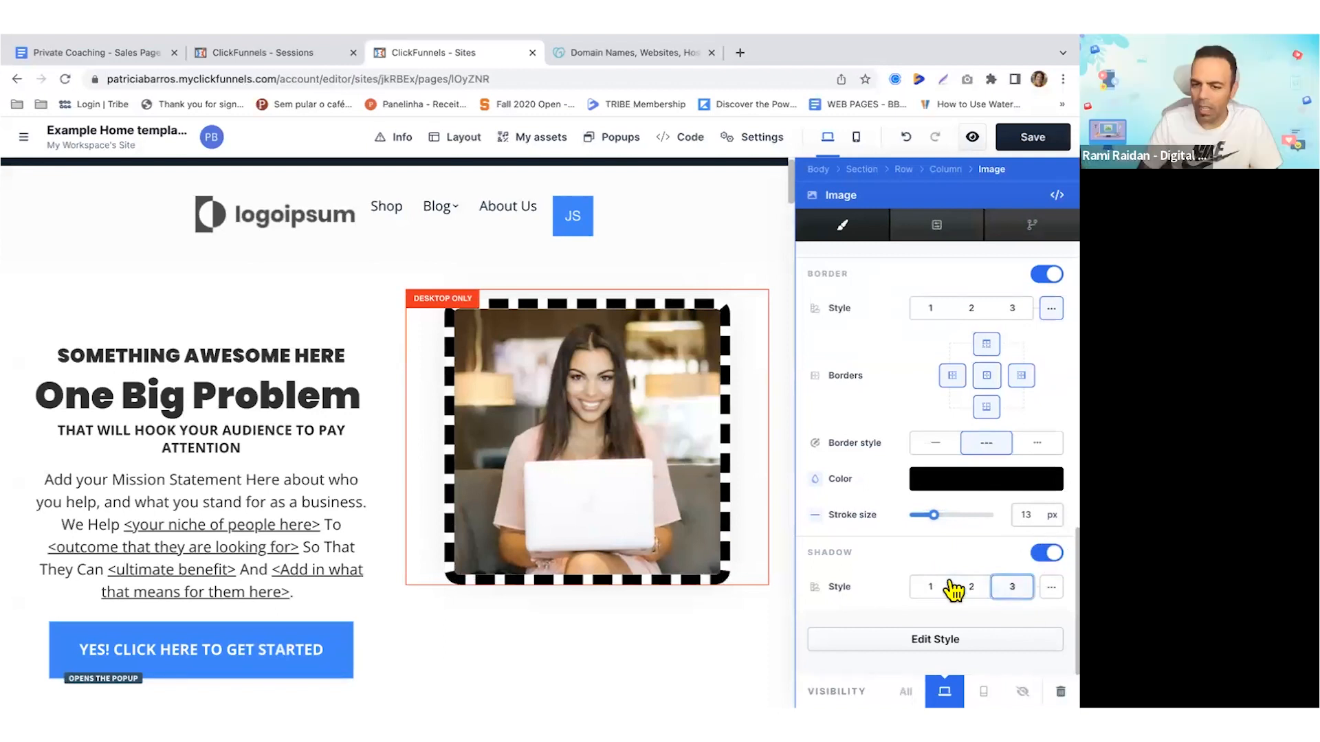
click(946, 587)
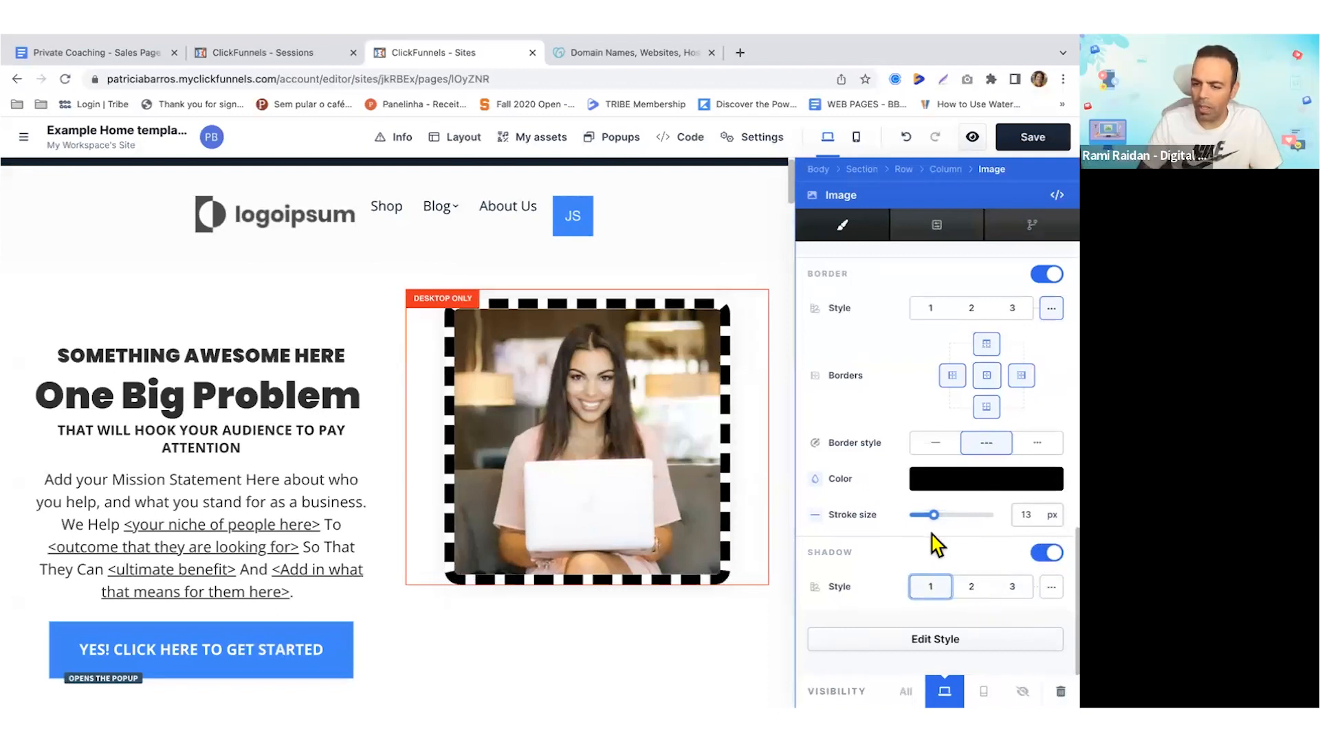
drag(933, 515, 906, 520)
click(1013, 591)
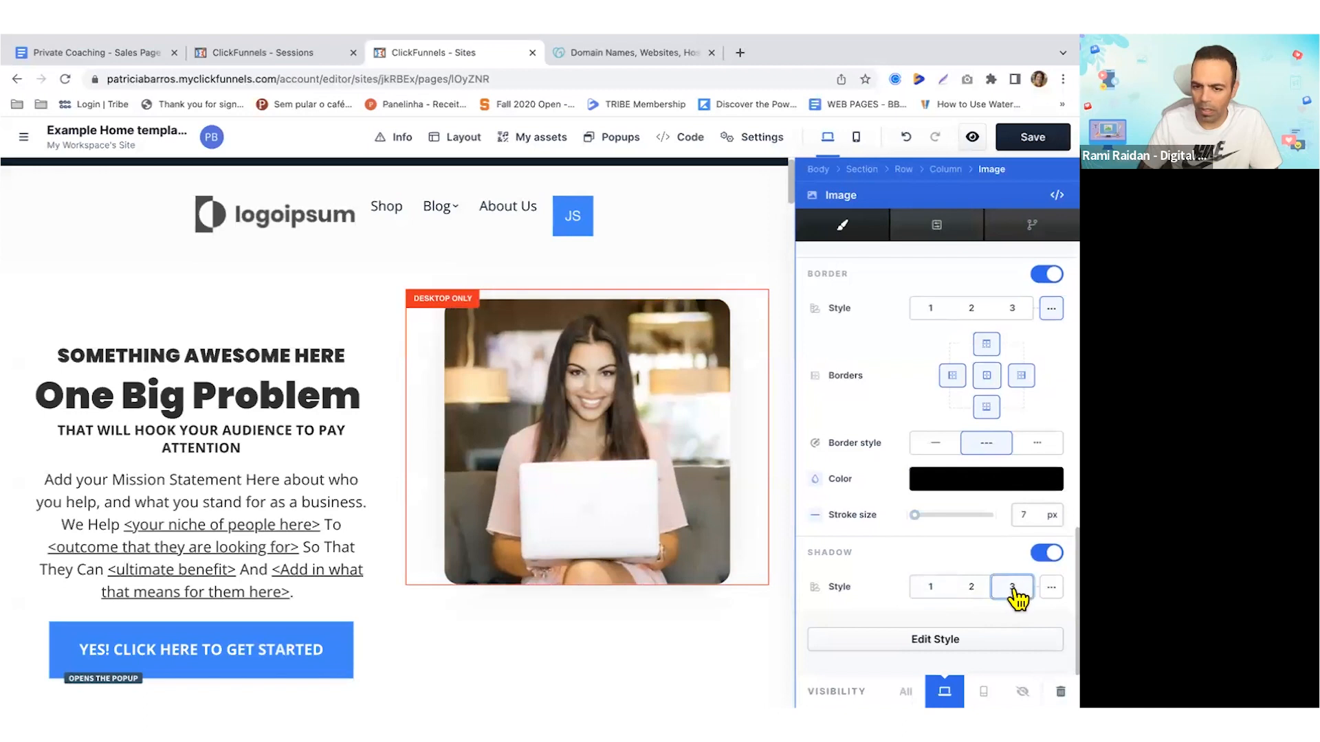
click(983, 590)
click(1016, 589)
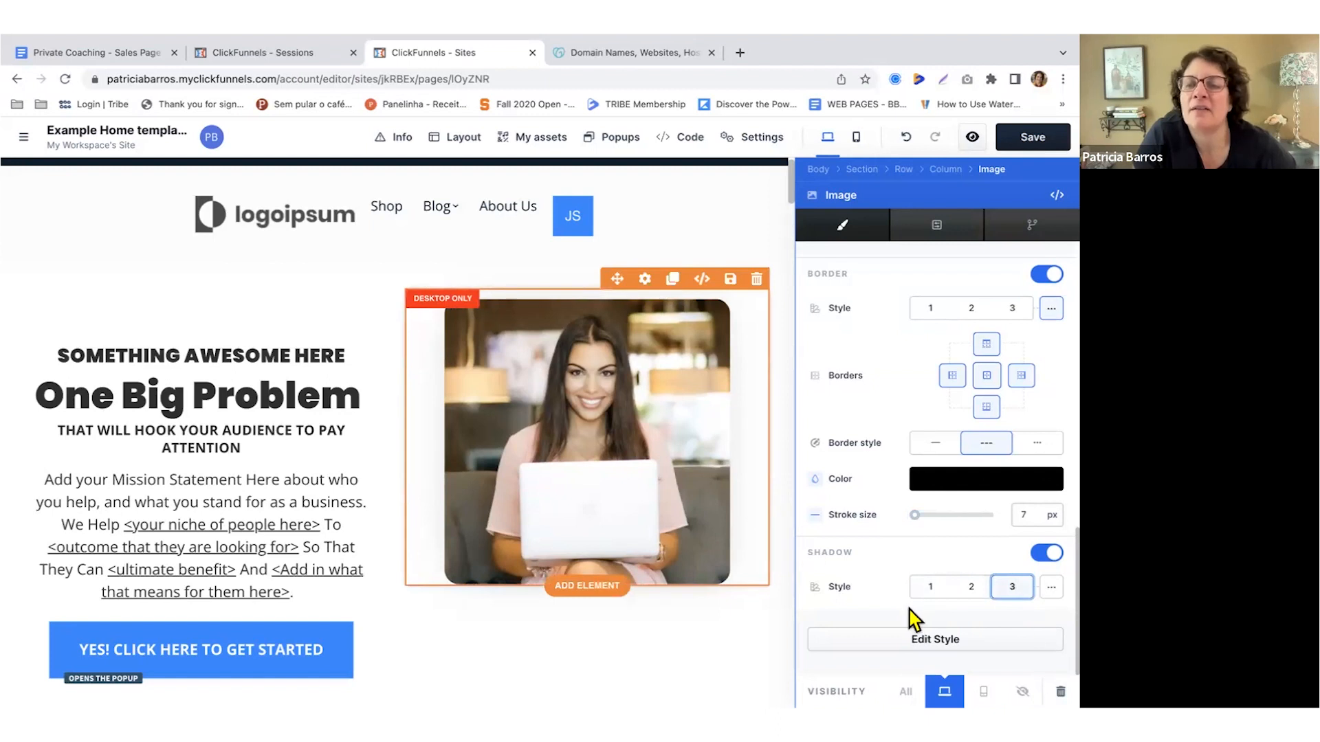
- Switch the page to the mobile layout and set the photo's visibility to all devices
scroll(717, 480, down, 1)
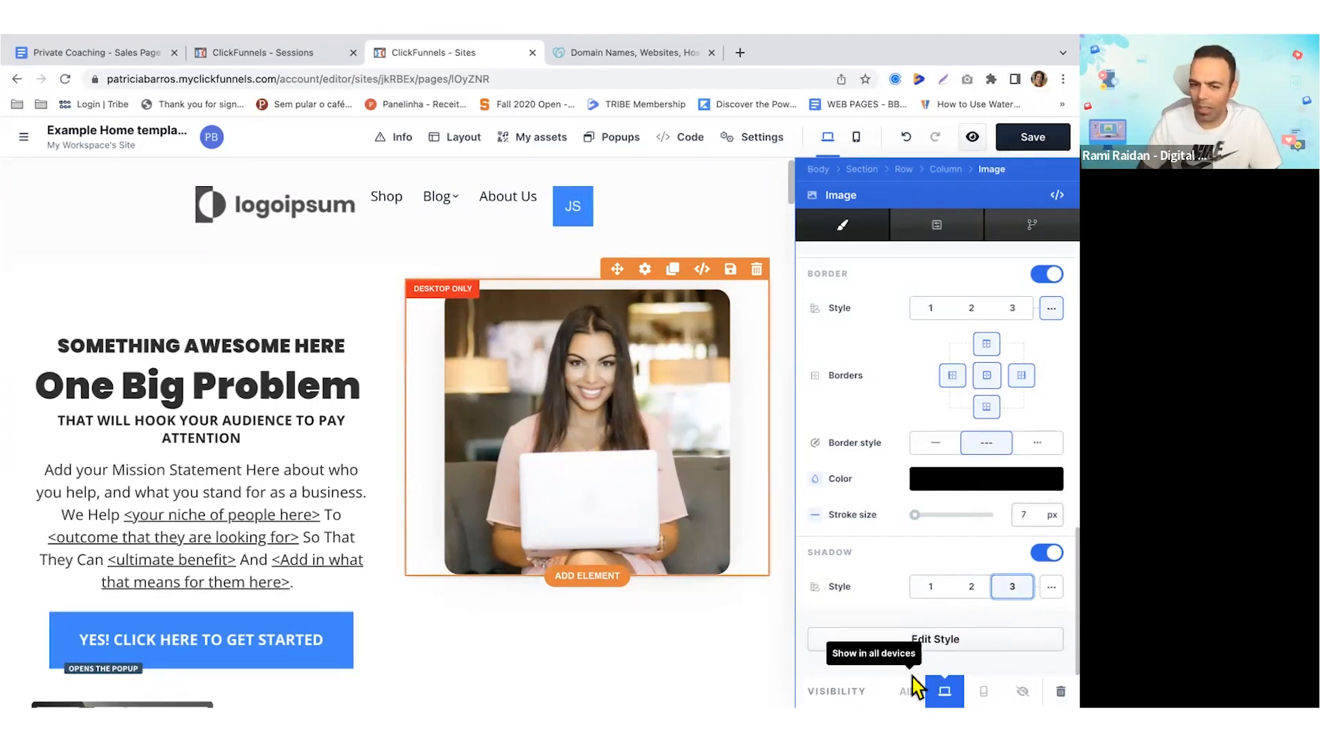
click(855, 138)
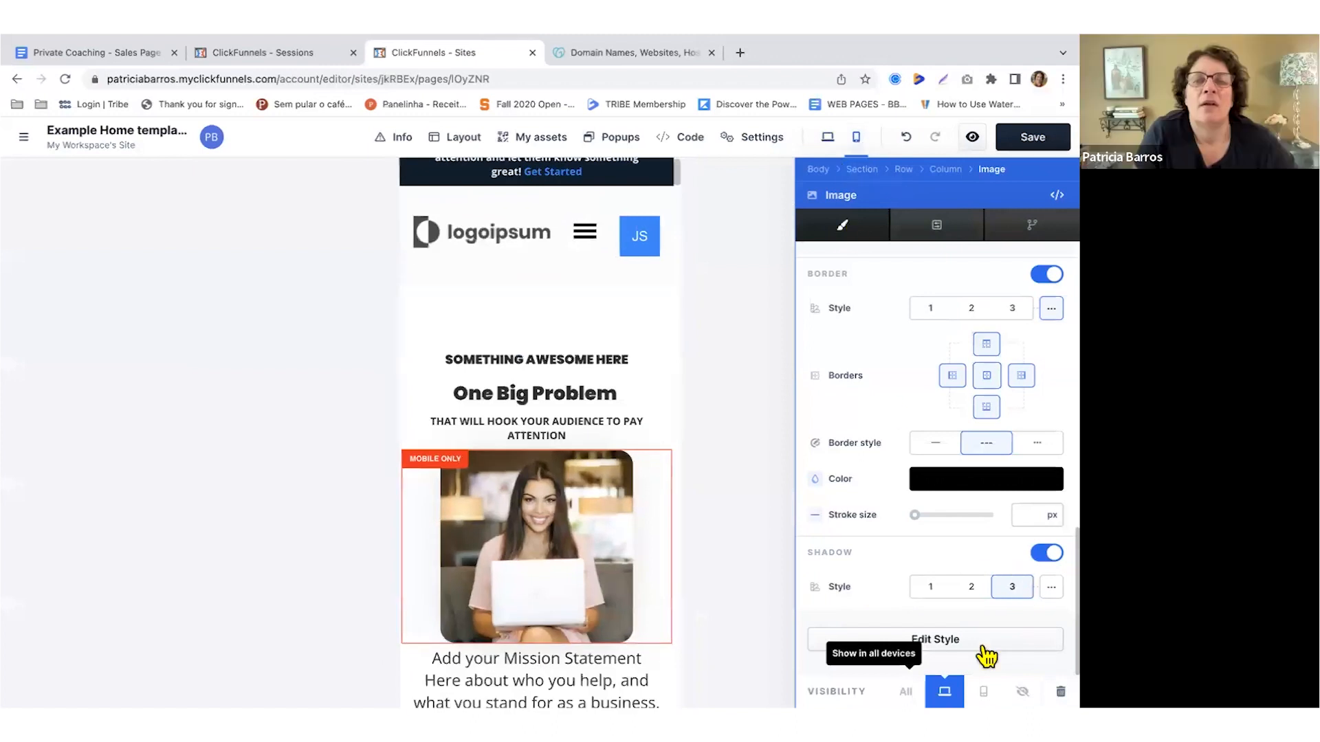
scroll(481, 491, up, 1)
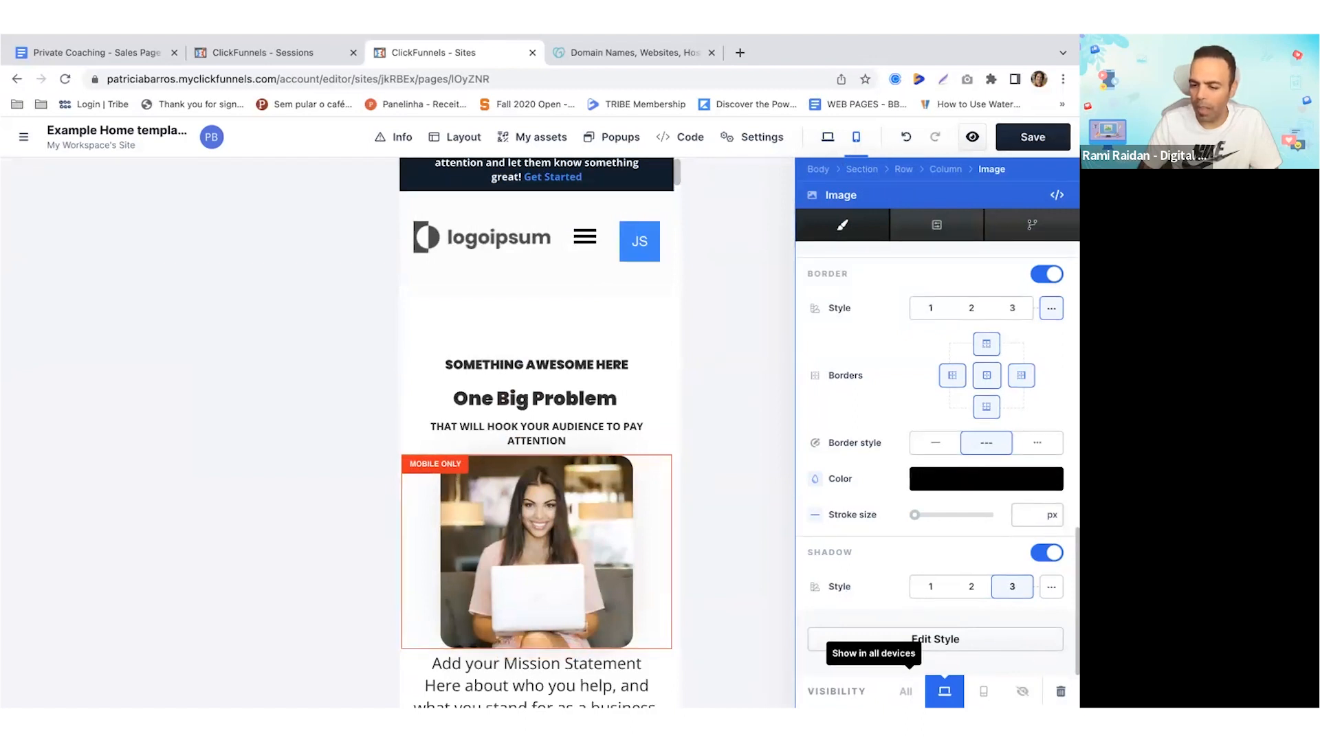
click(906, 691)
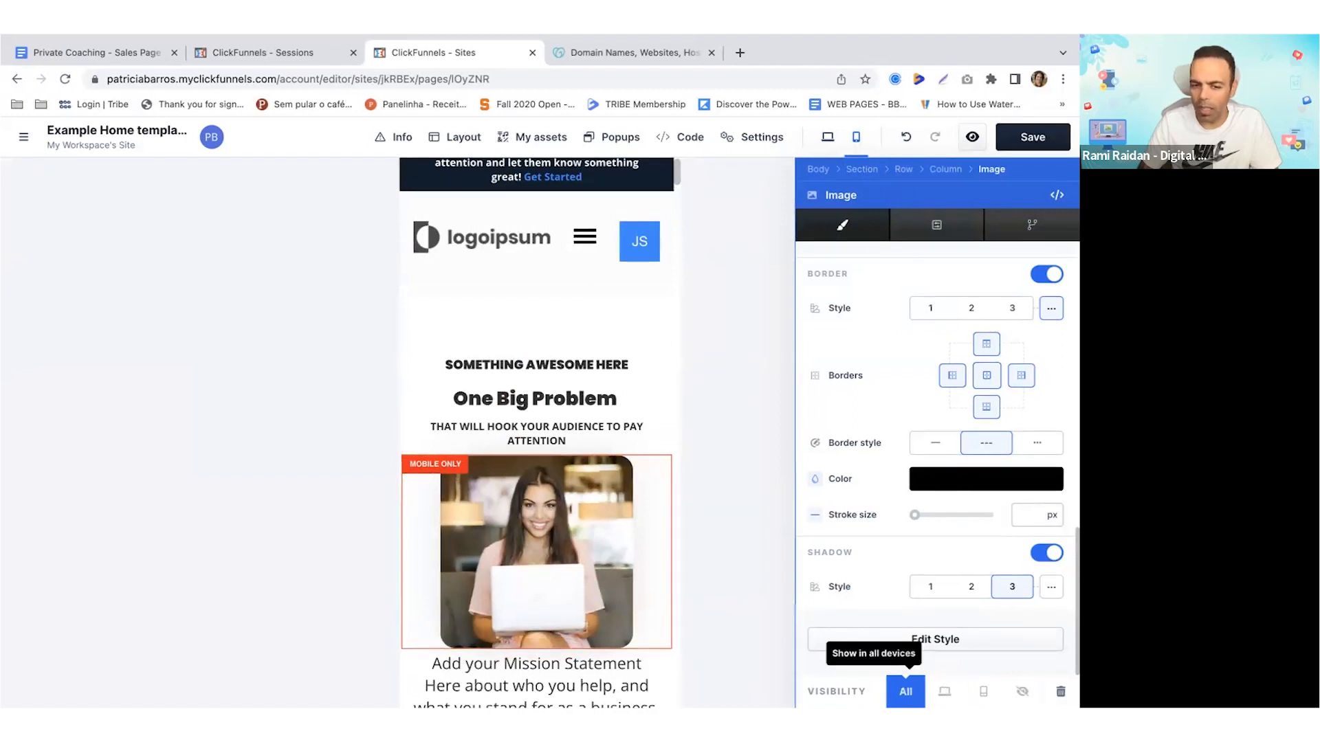
- Review the photos in the mobile layout and return to the desktop layout at the beginning of the page
click(482, 492)
scroll(482, 492, down, 8)
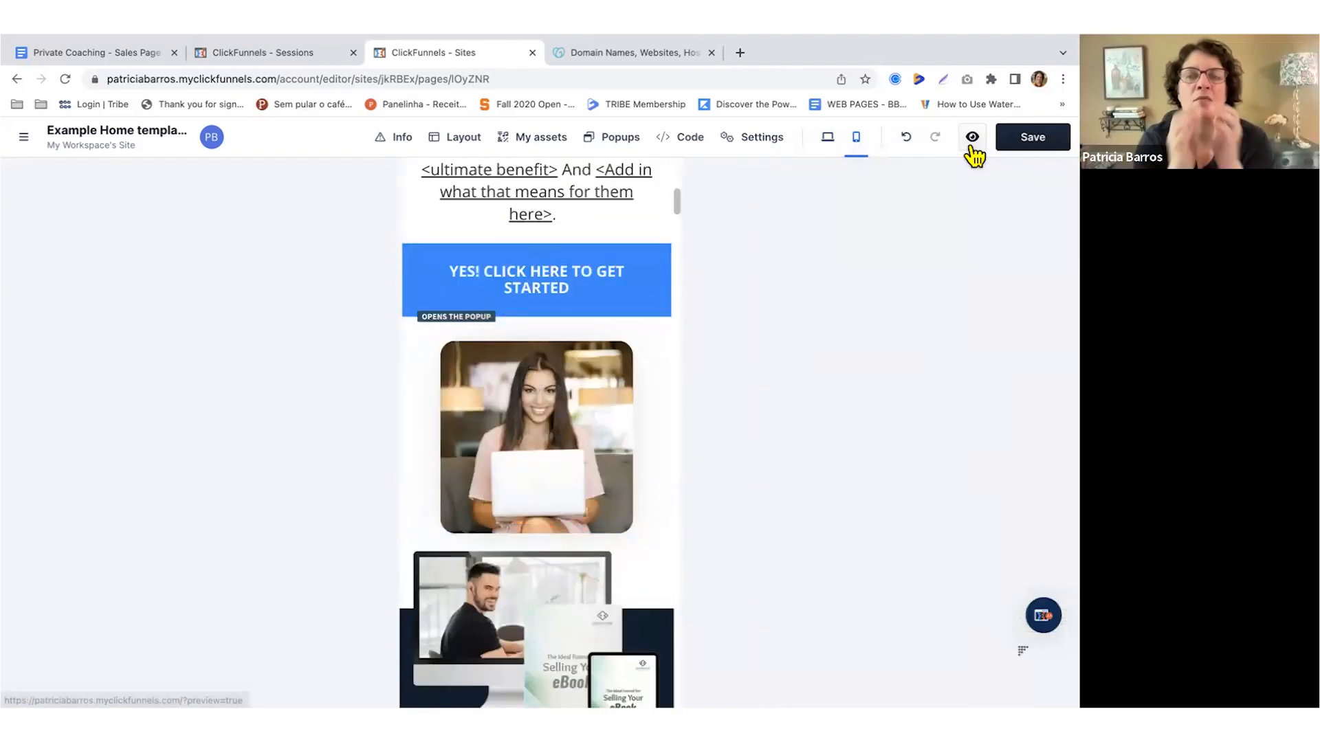
click(828, 137)
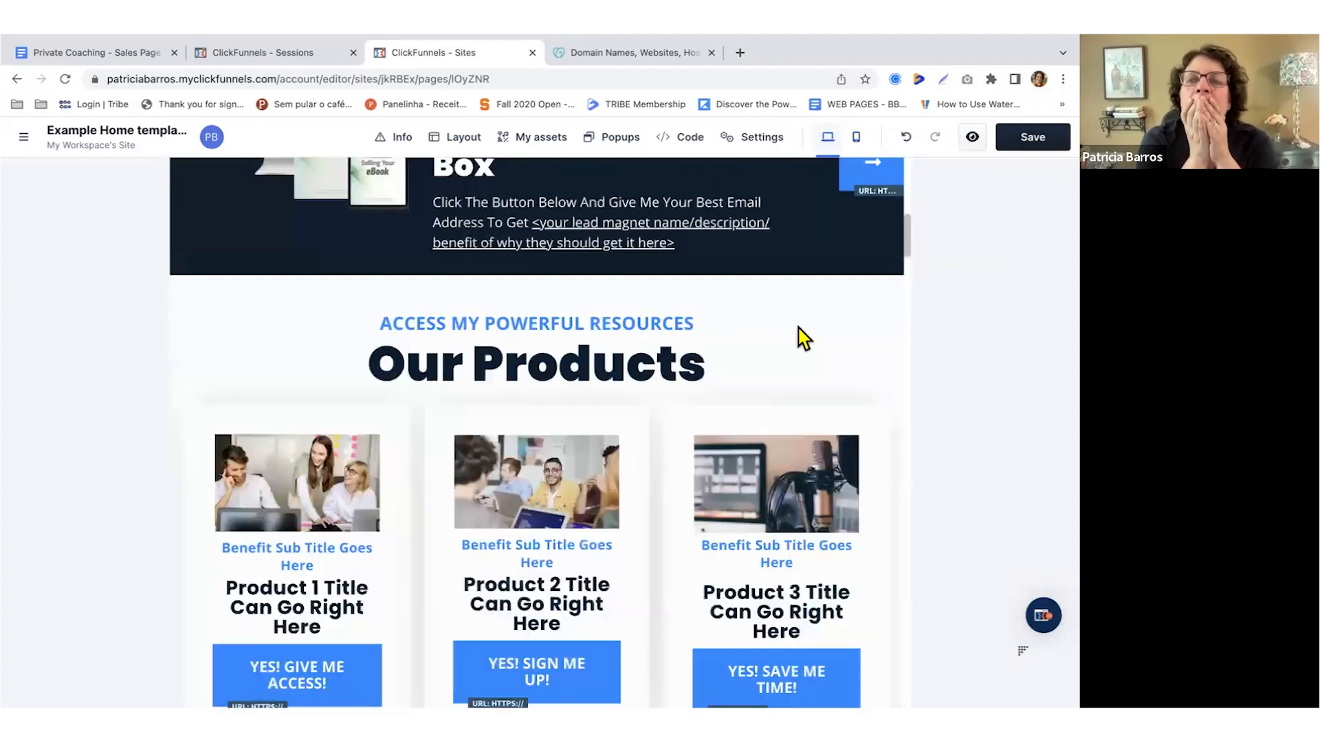
scroll(797, 324, up, 12)
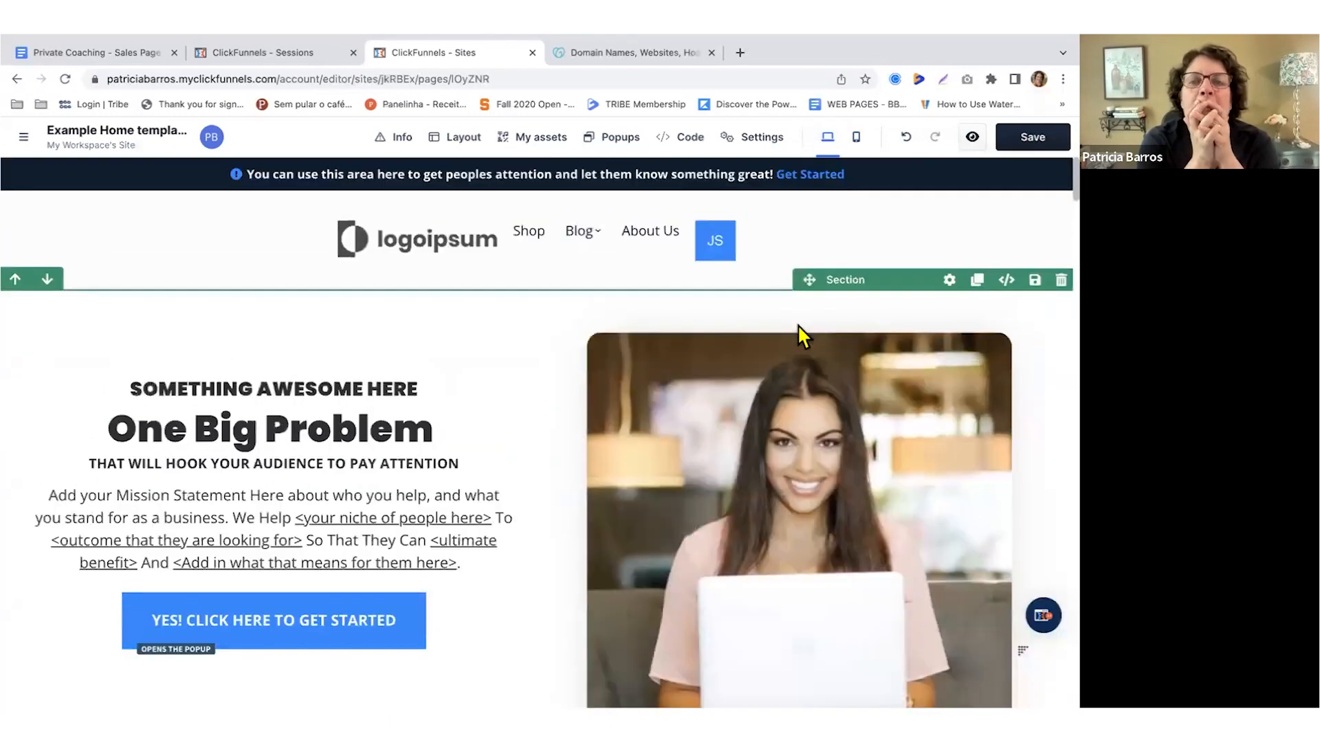
- Try desktop-only visibility on the photo beside the One Big Problem headline, restore it to all devices and close its settings
scroll(797, 324, down, 2)
click(797, 325)
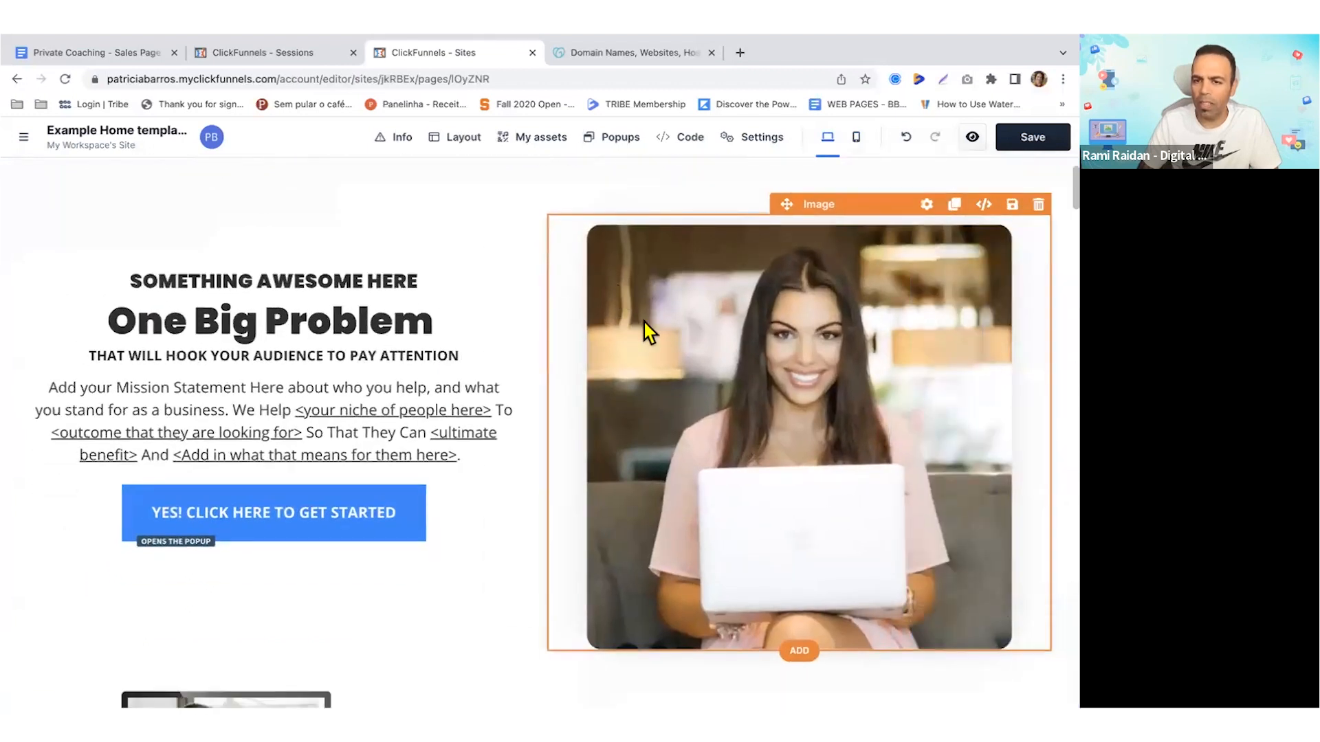
click(642, 320)
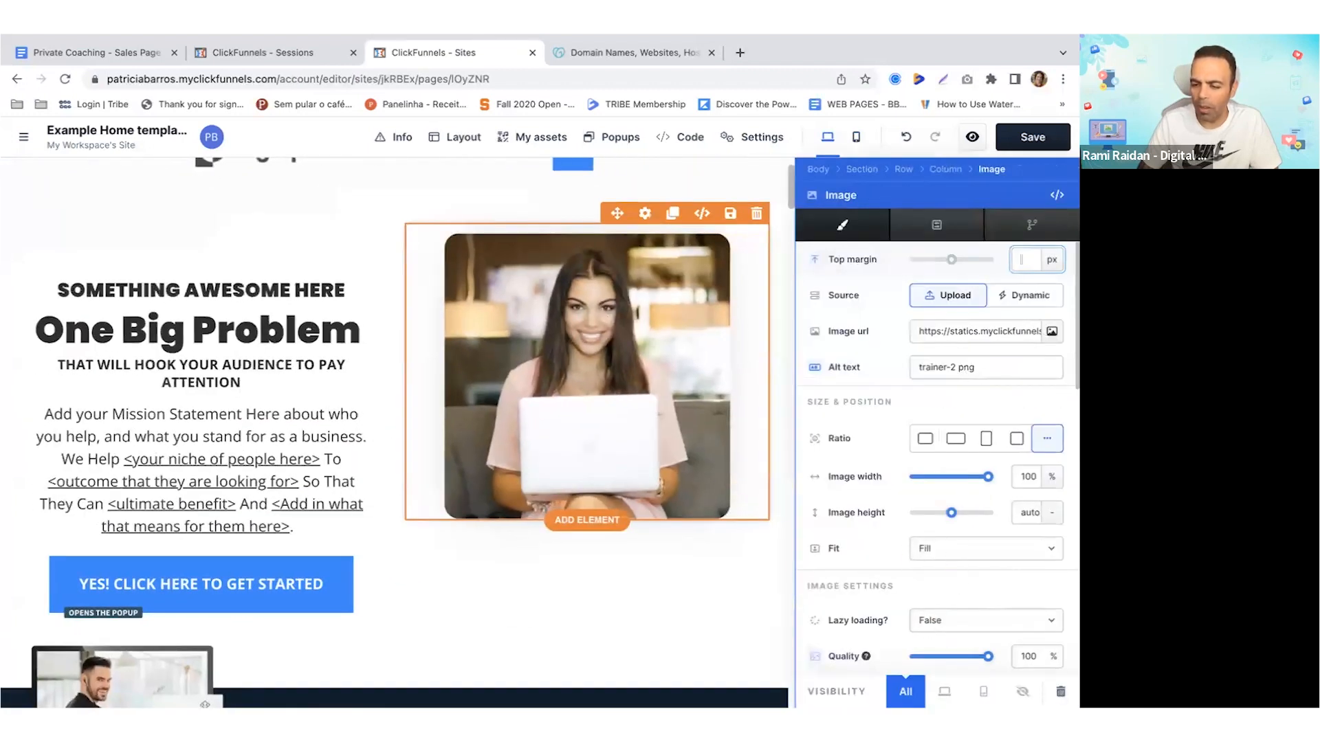
click(945, 691)
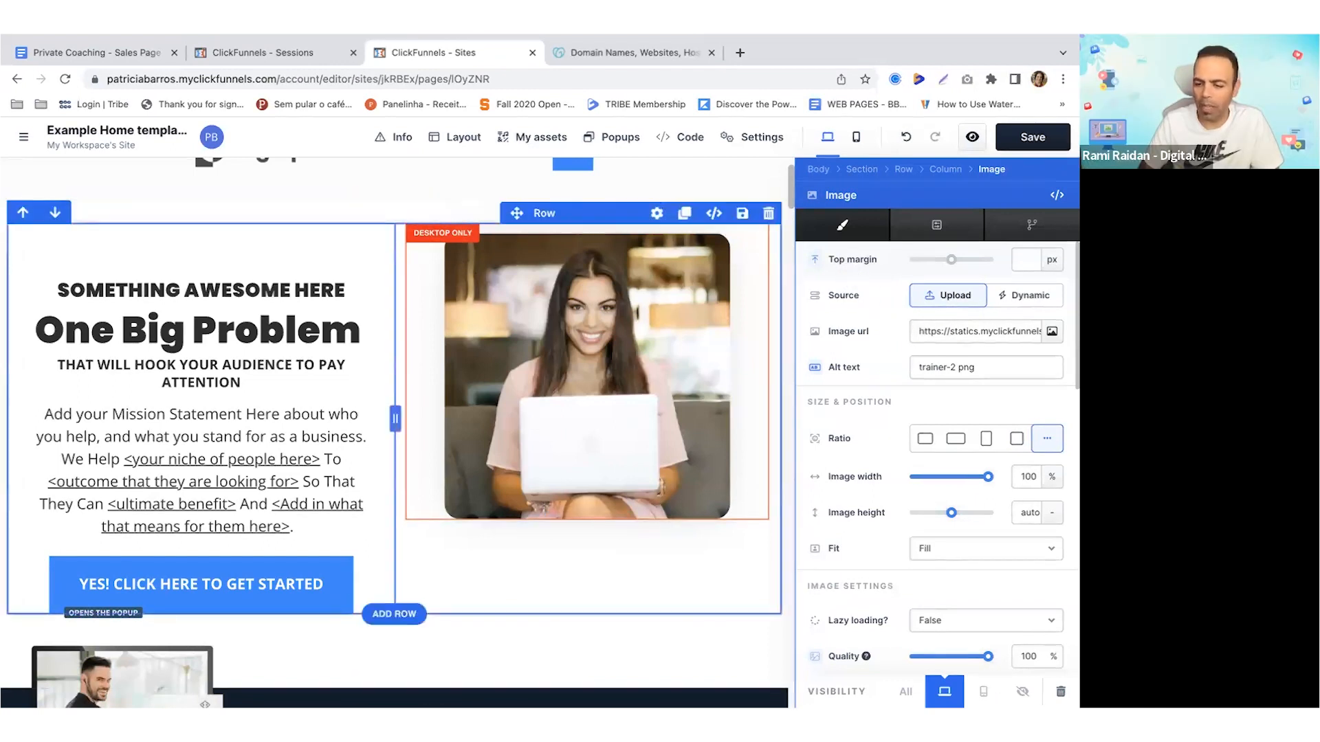
click(906, 690)
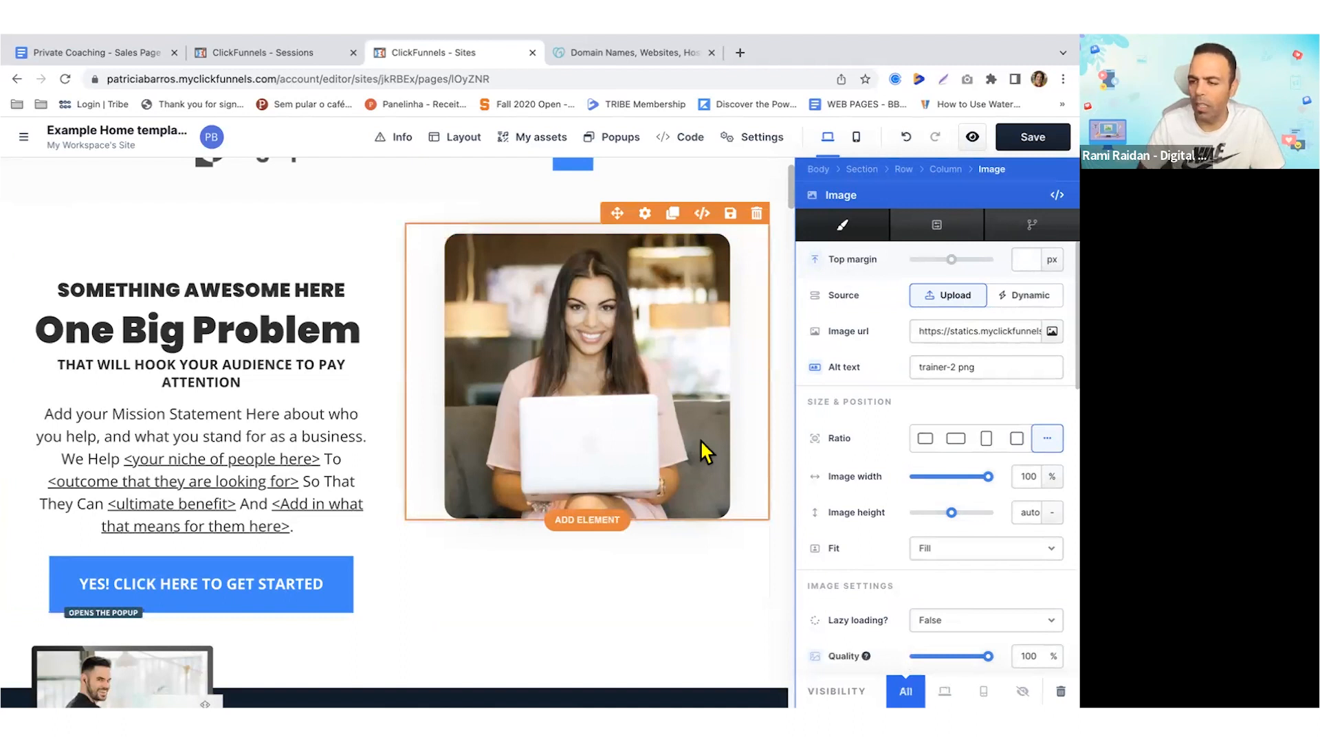
scroll(704, 447, down, 3)
scroll(702, 422, down, 1)
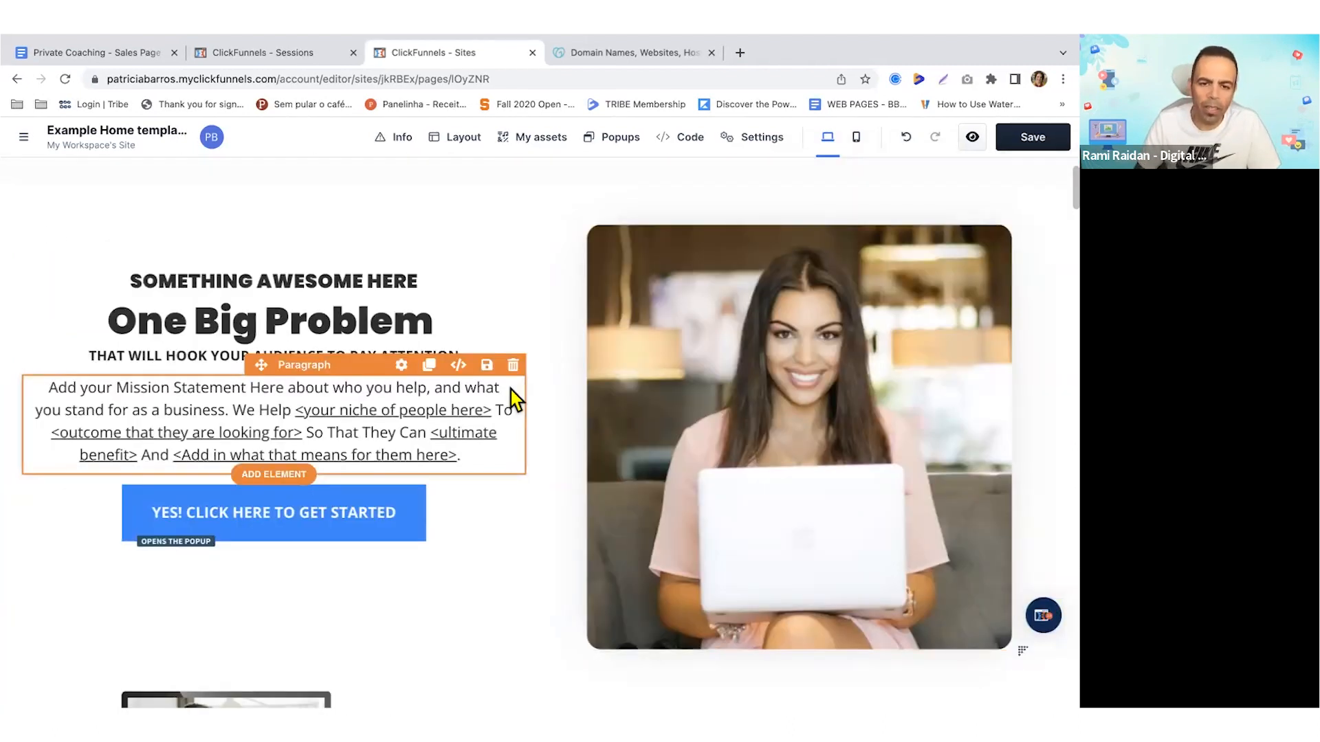
- Open the Hero Theme Nav 1 header block for editing as a universal block
scroll(578, 382, up, 1)
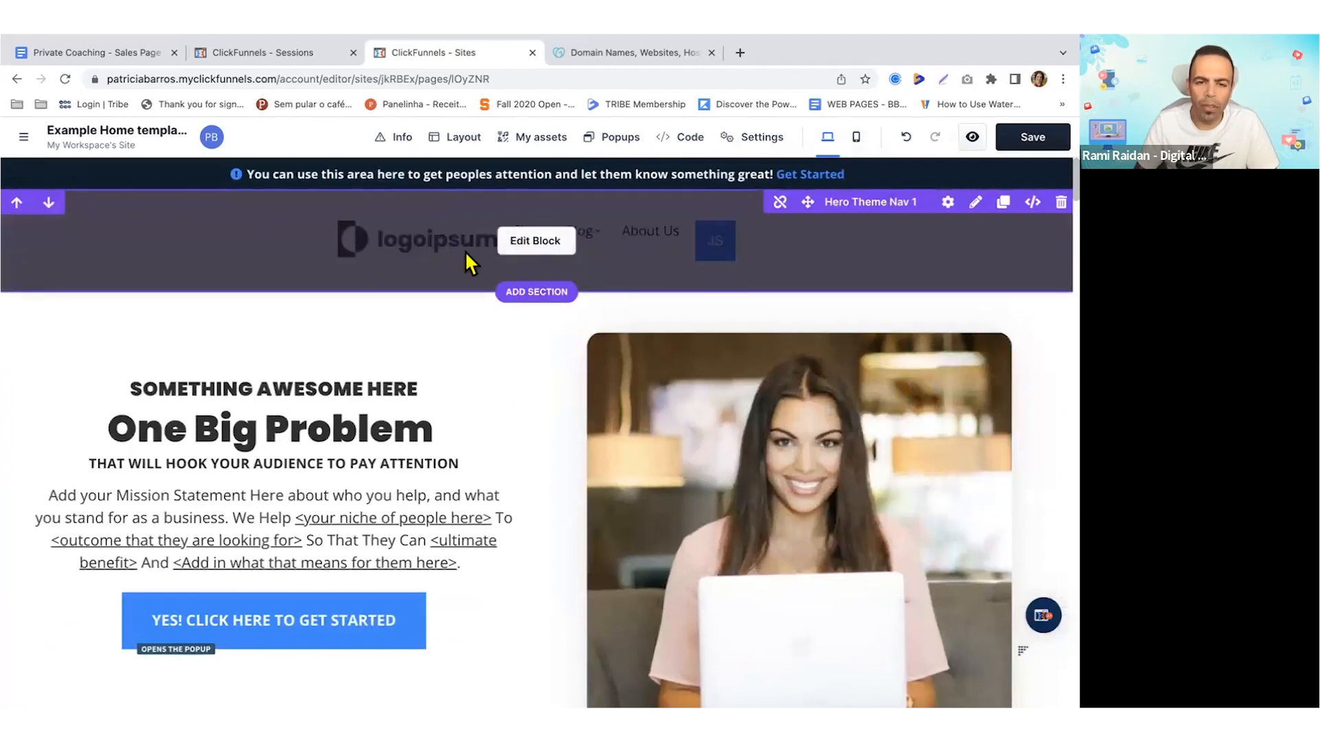
click(398, 254)
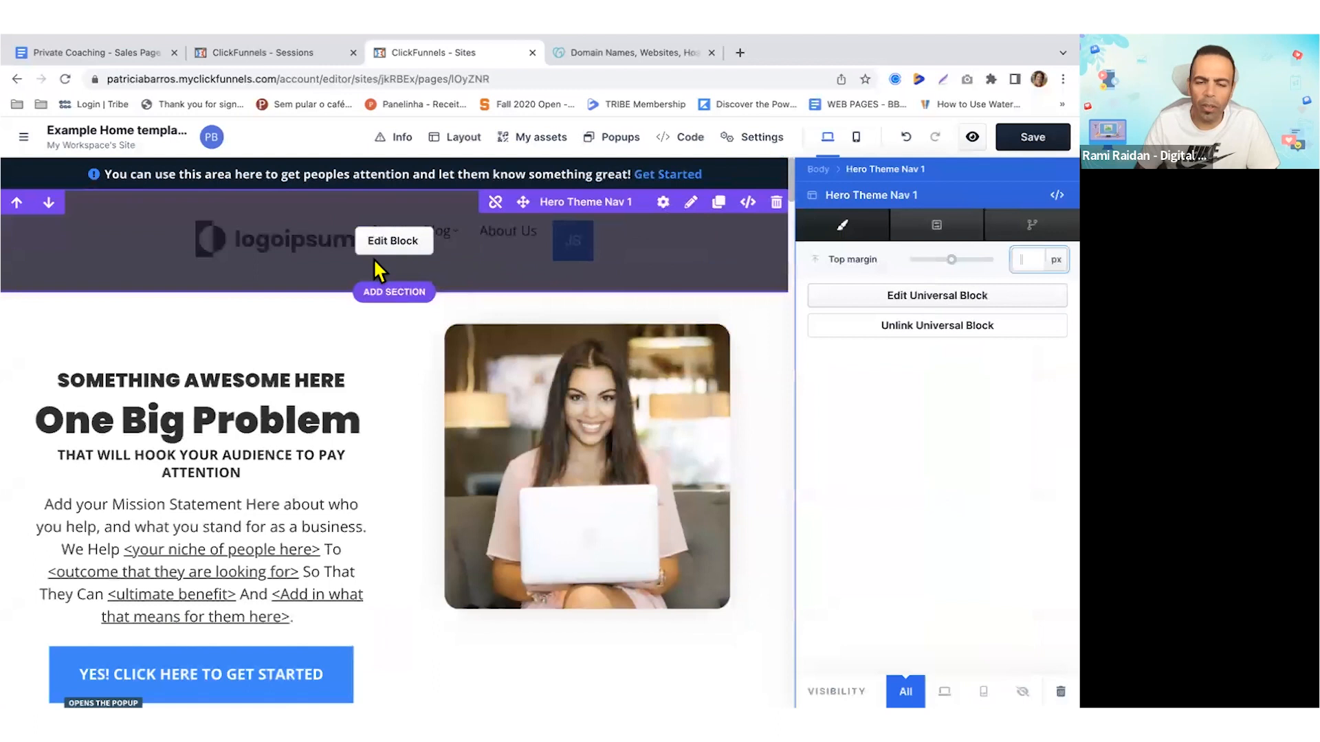
click(405, 245)
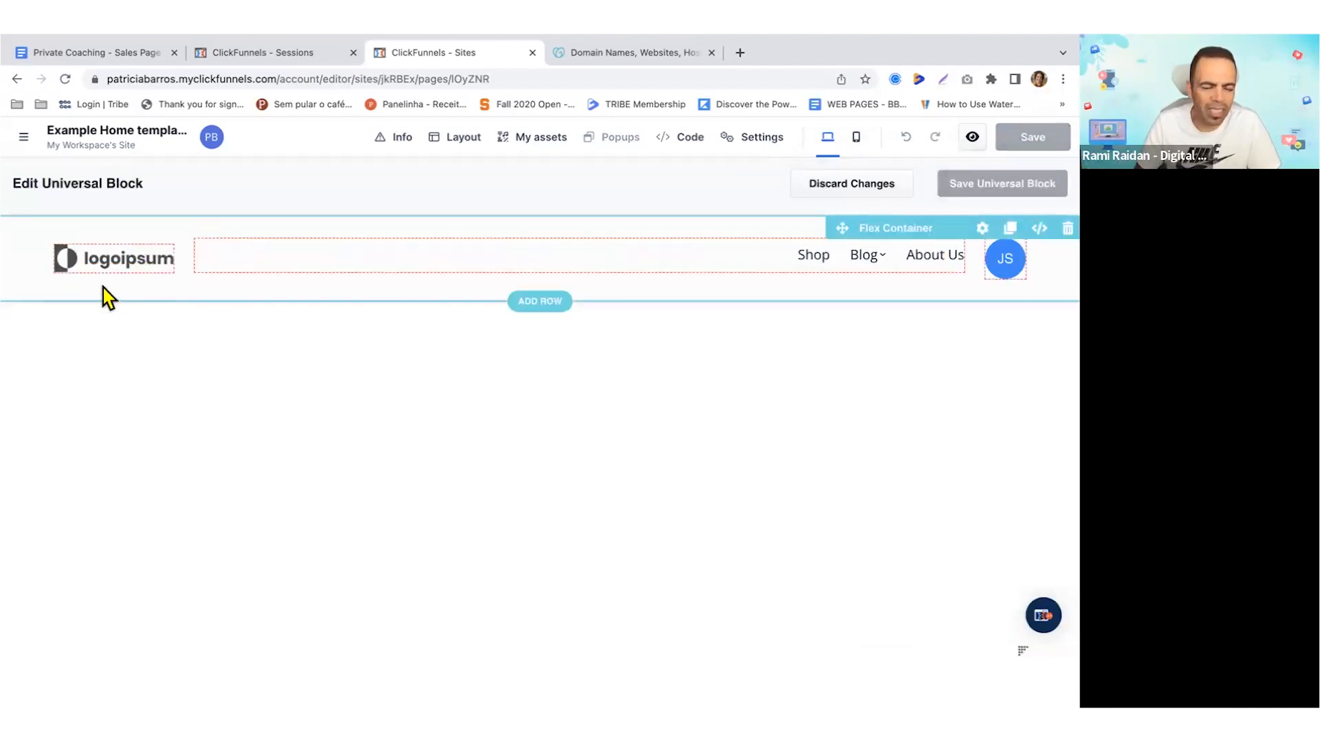
- Open the header logo's settings, view the image gallery's upload option, and close both without choosing an image
click(147, 275)
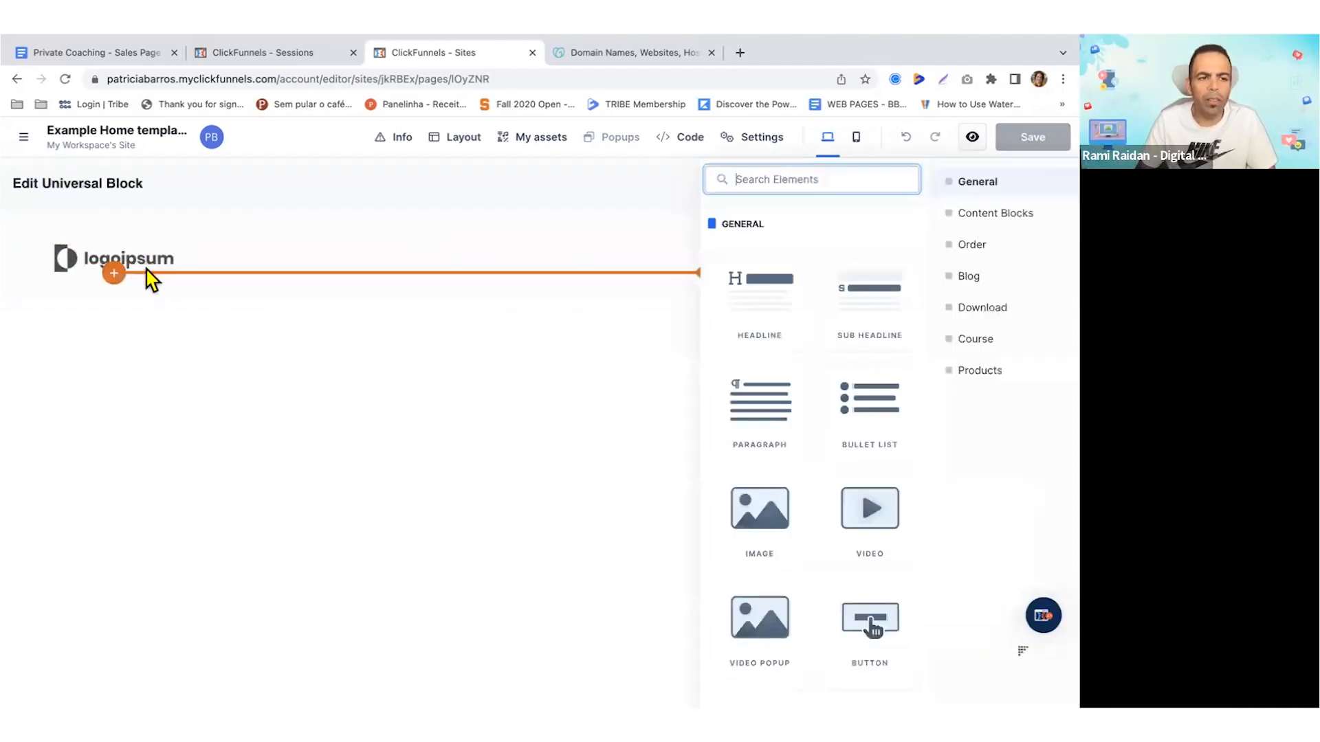
click(152, 272)
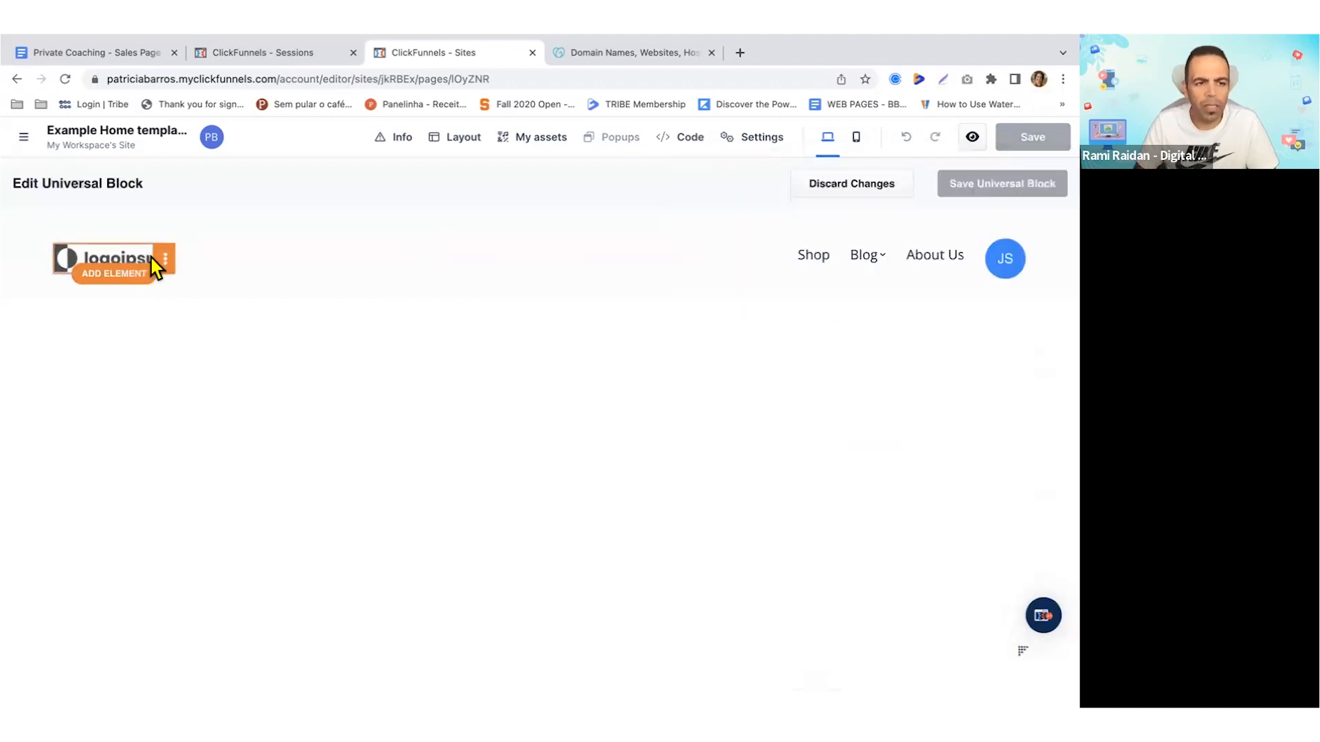
click(131, 257)
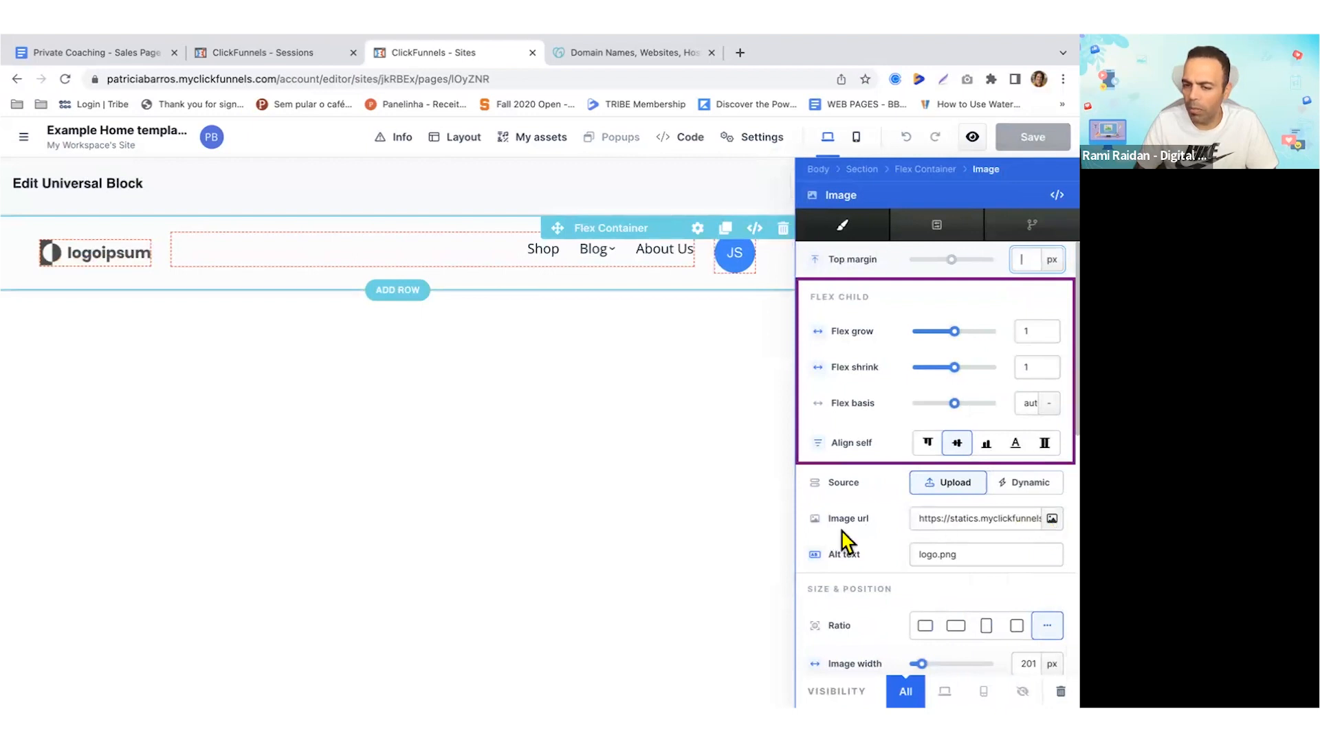
click(1051, 519)
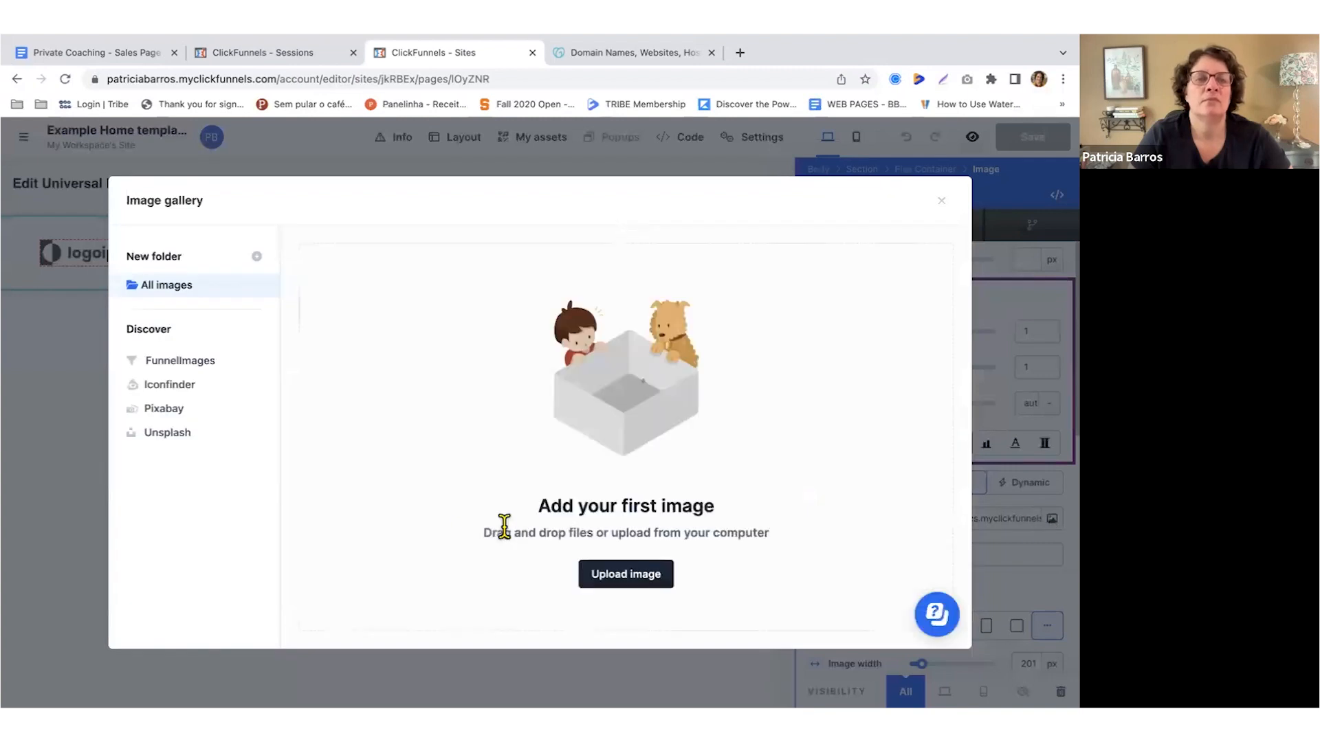
click(651, 582)
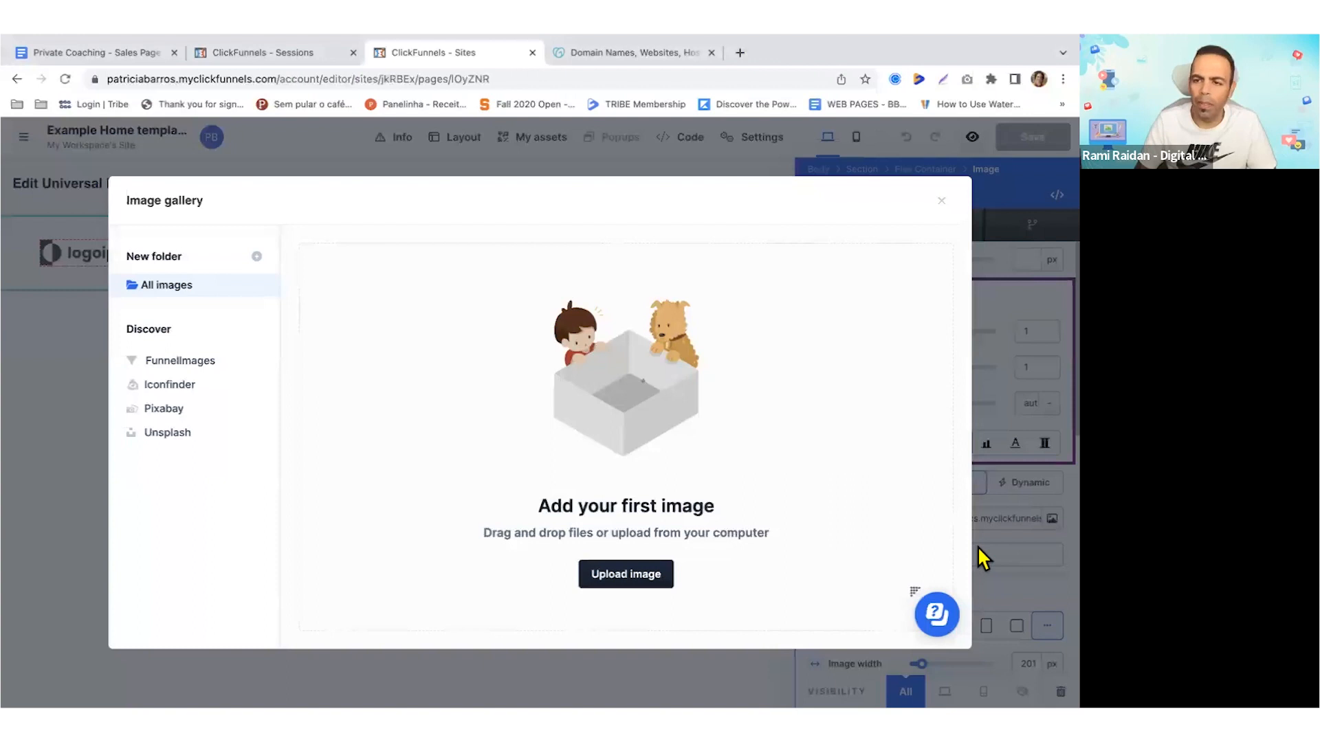
click(939, 201)
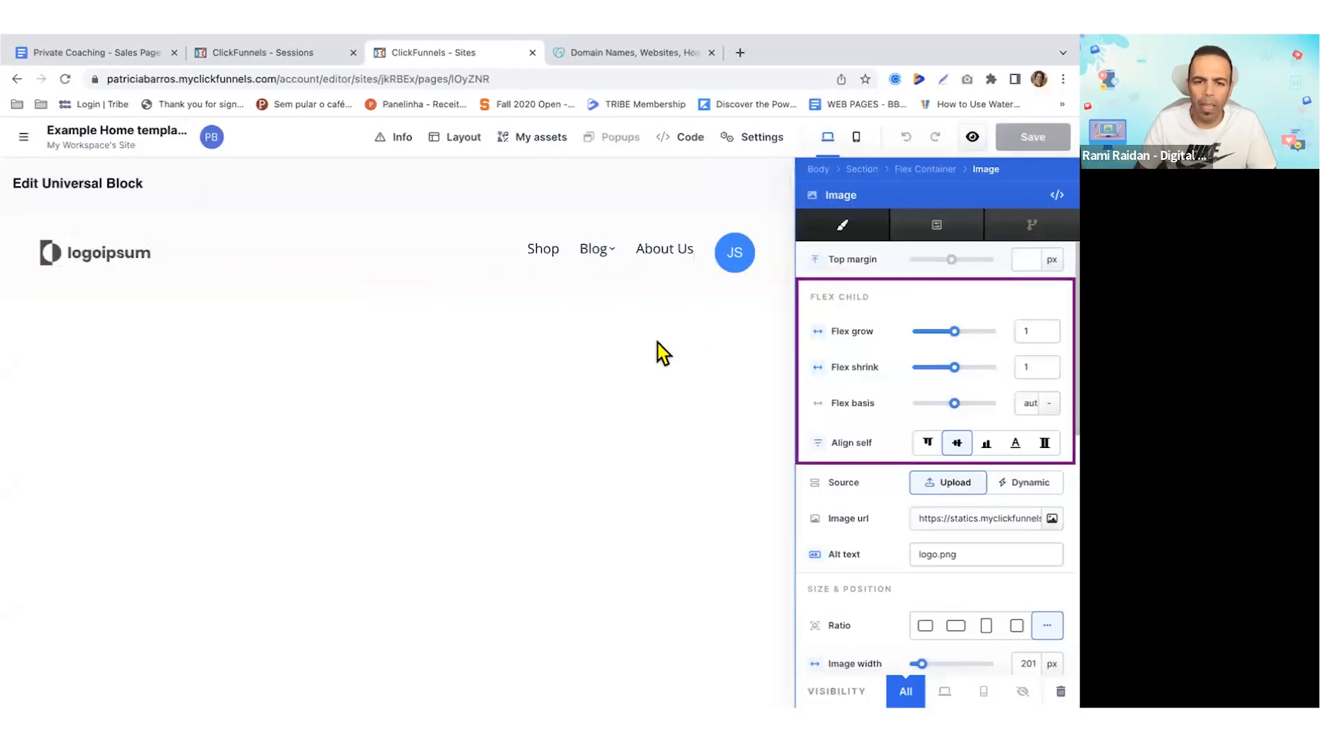
click(569, 253)
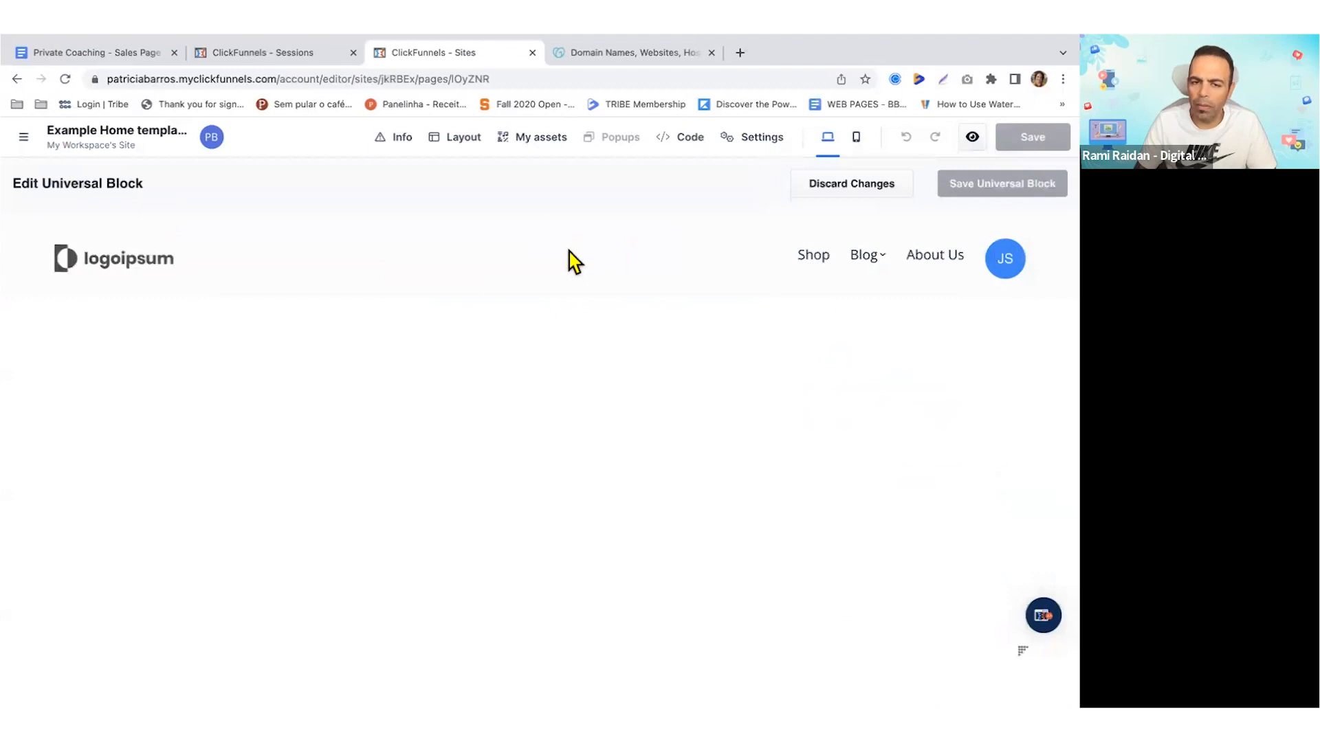
- Open the header navigation's settings, preview the Blog submenu's items, hide them again and close the settings
click(838, 263)
scroll(970, 505, down, 2)
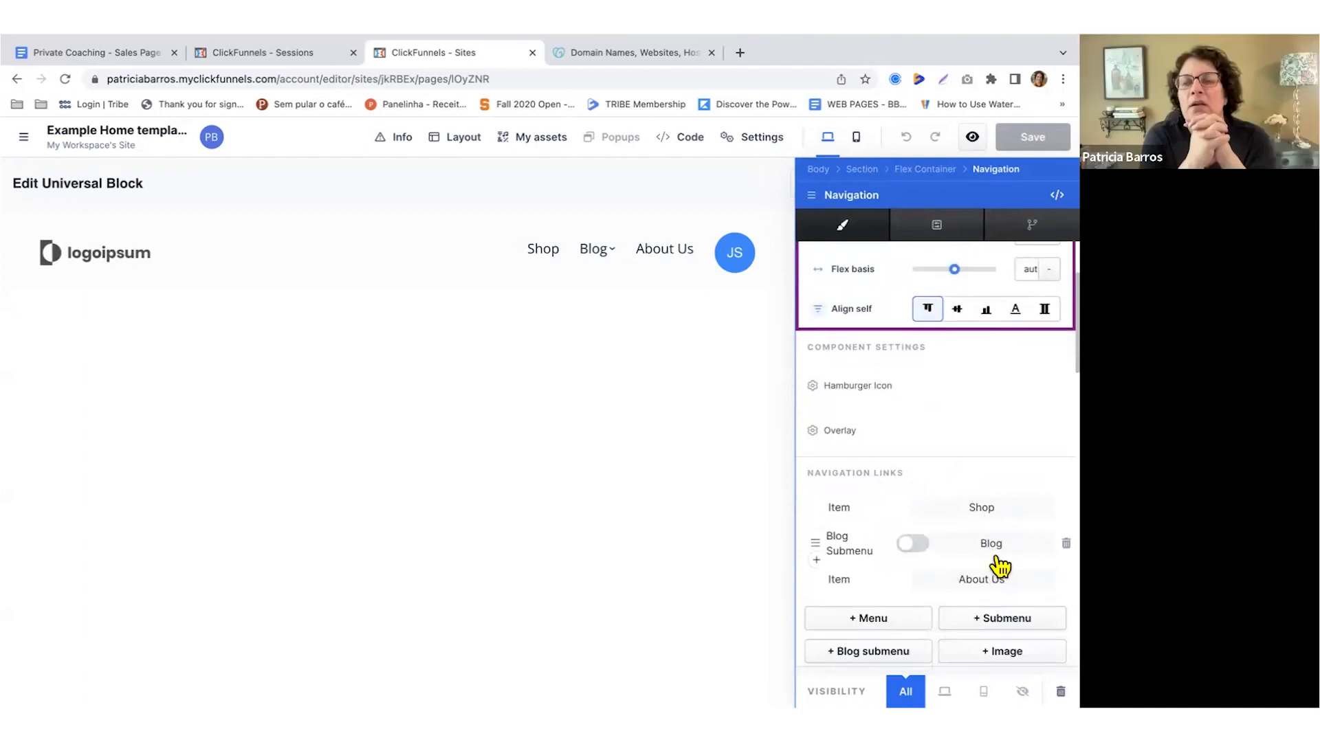
click(905, 546)
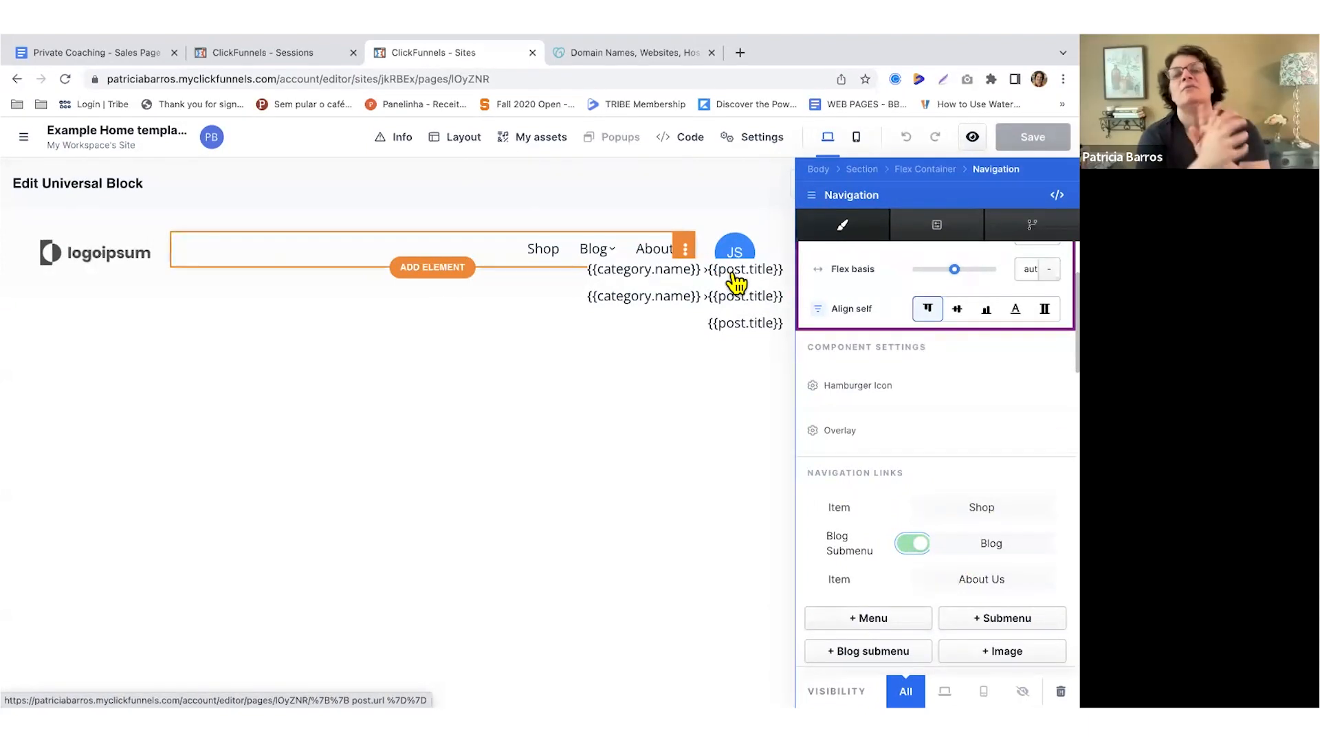
click(918, 547)
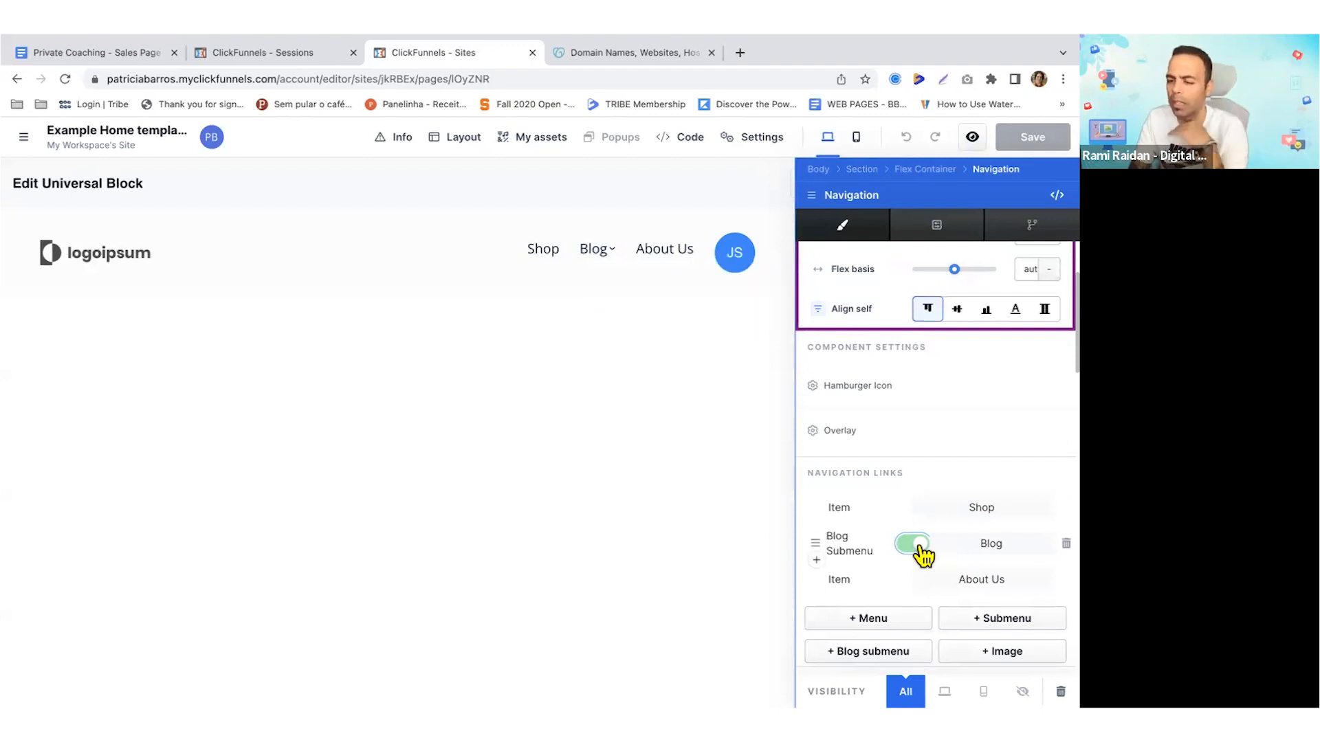
click(918, 547)
scroll(922, 555, down, 1)
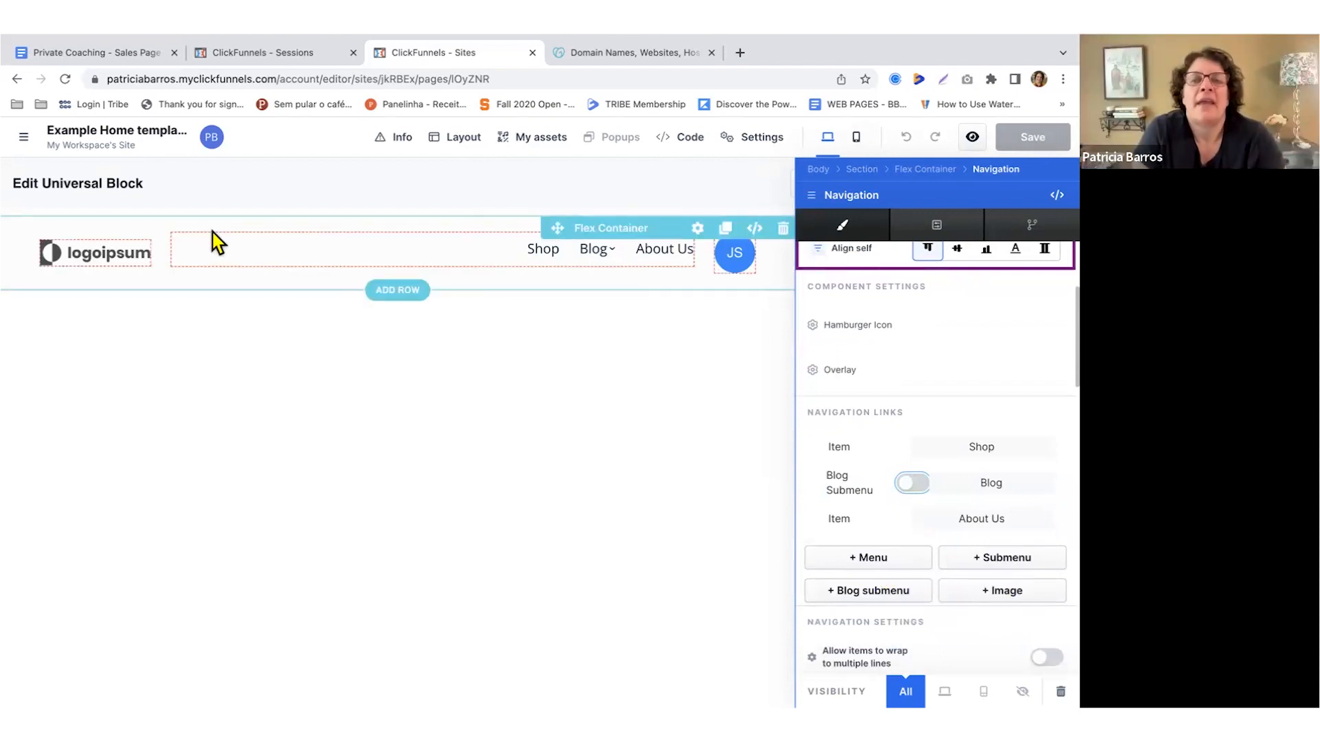
click(192, 216)
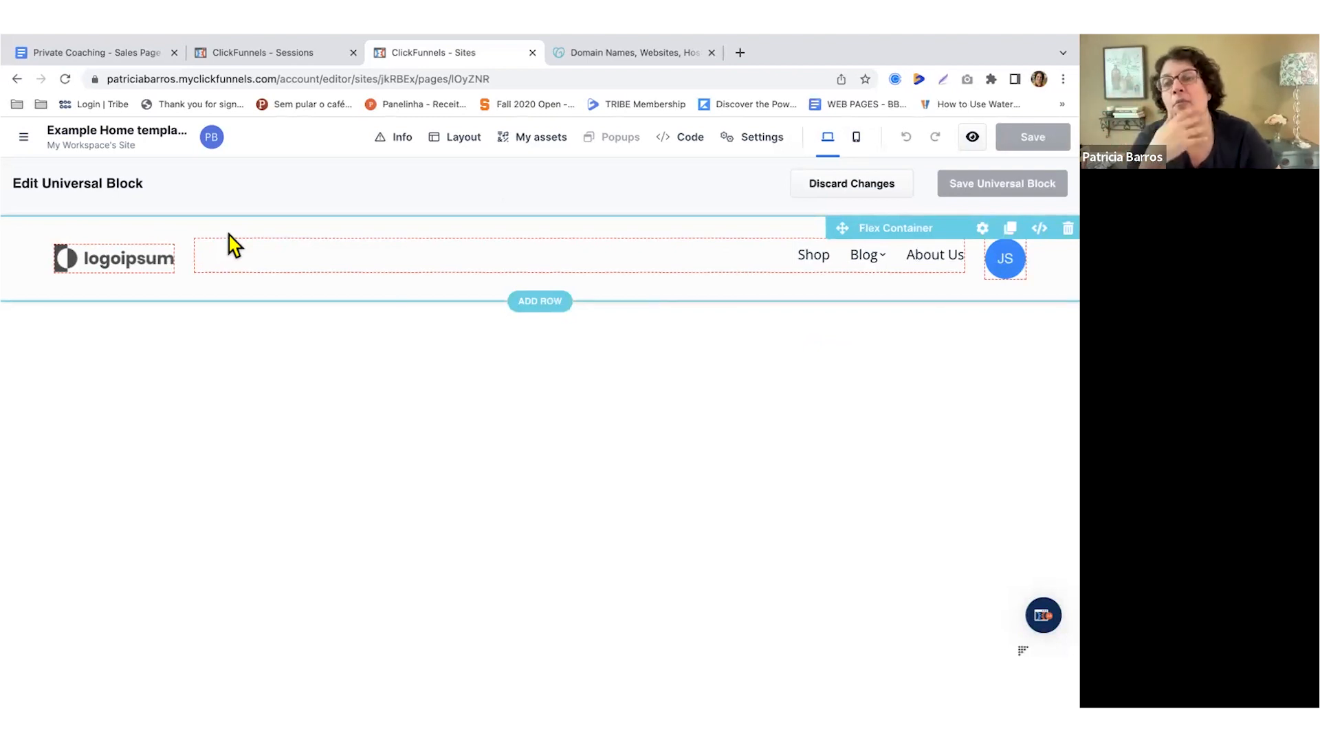
- Try renaming the header navigation's Shop link to My Programs, then discard the universal block changes
click(833, 265)
scroll(971, 465, down, 2)
scroll(971, 465, down, 3)
click(996, 482)
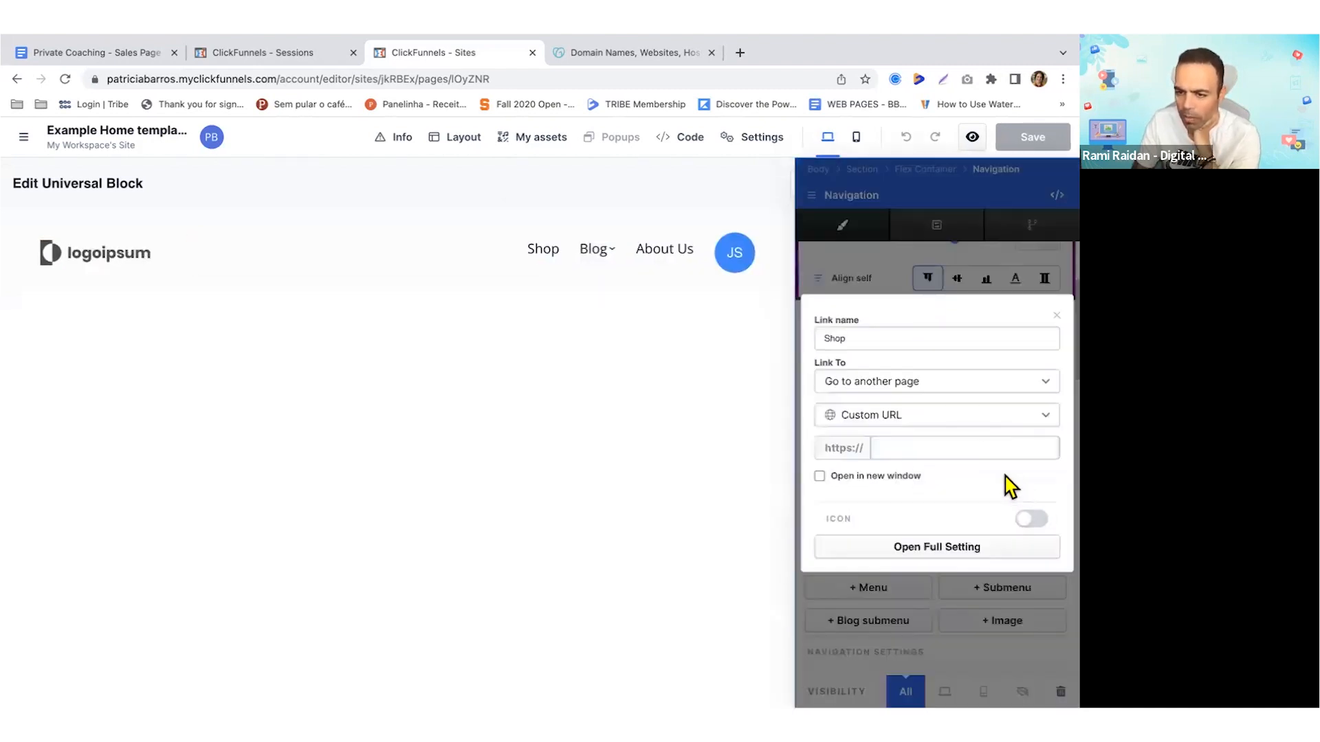
drag(889, 337, 817, 330)
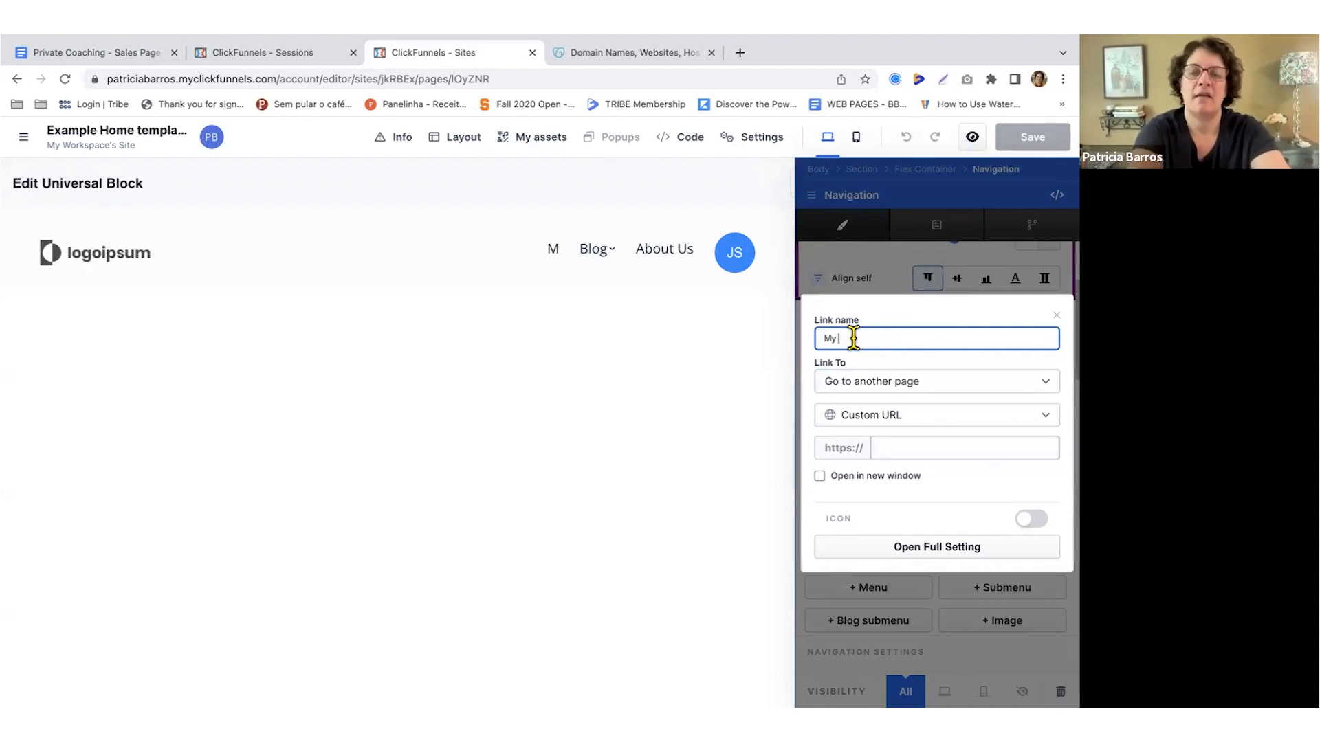
text(ms)
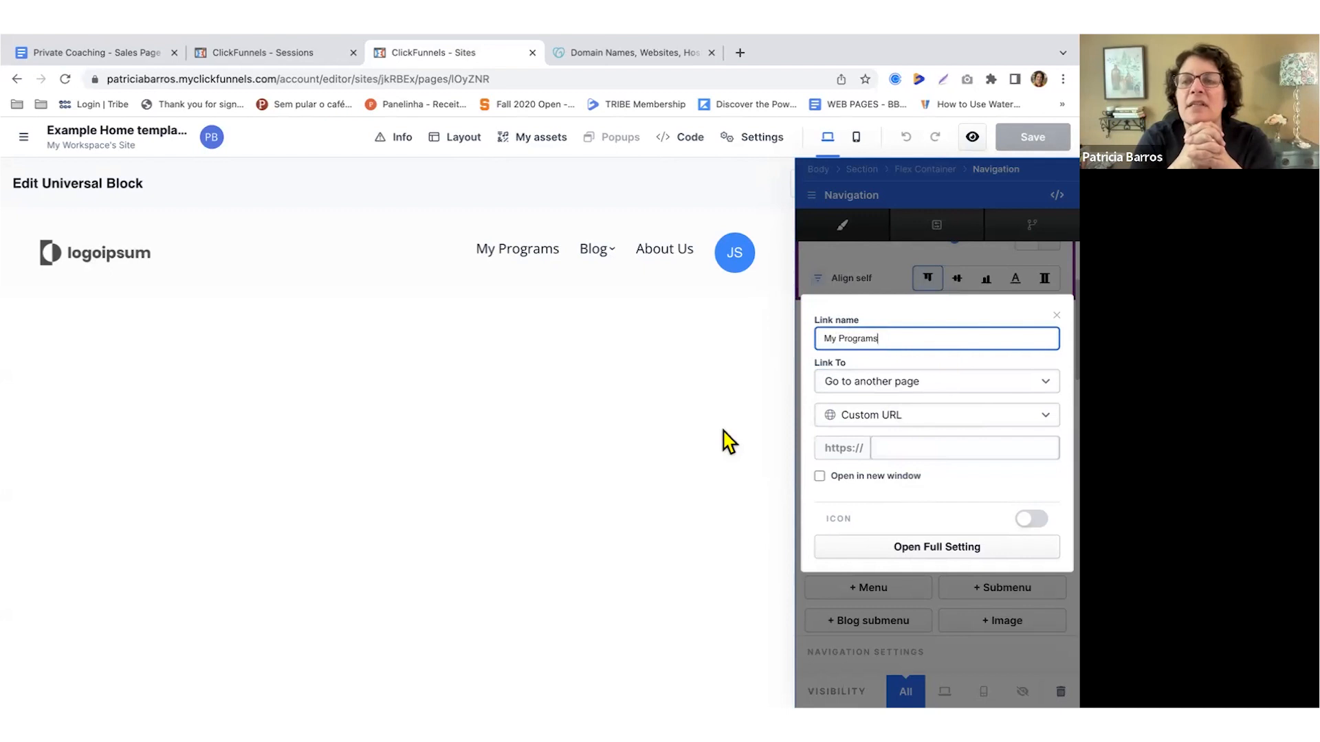
click(698, 436)
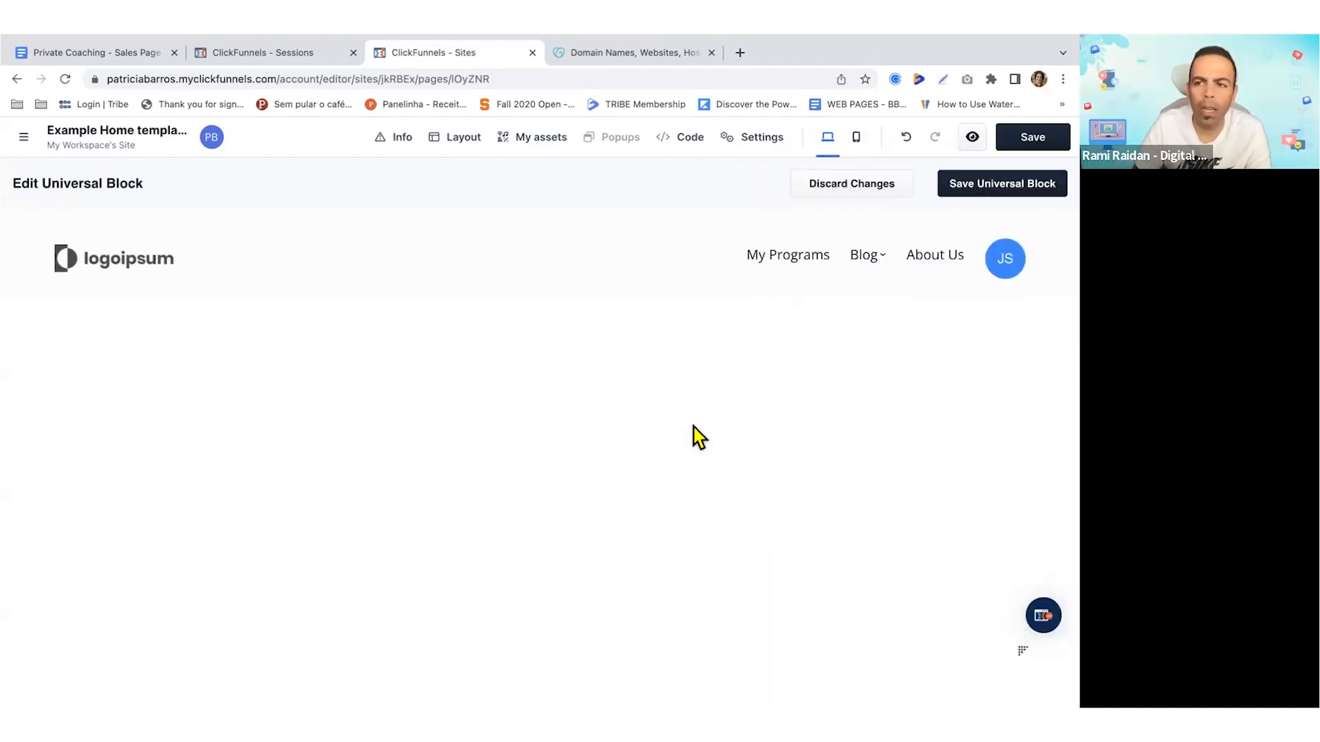
click(826, 191)
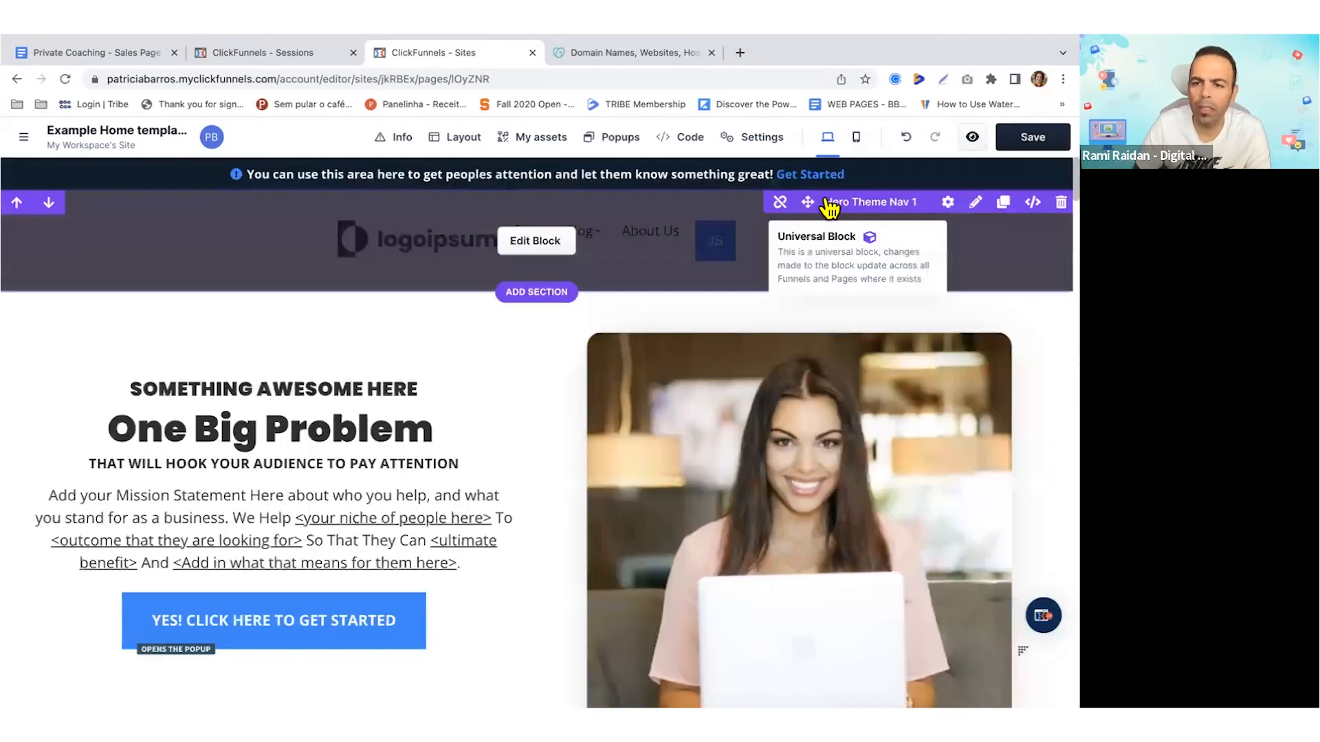
- Reopen the Hero Theme Nav 1 block for editing, view the contact profile's settings and close them
click(624, 215)
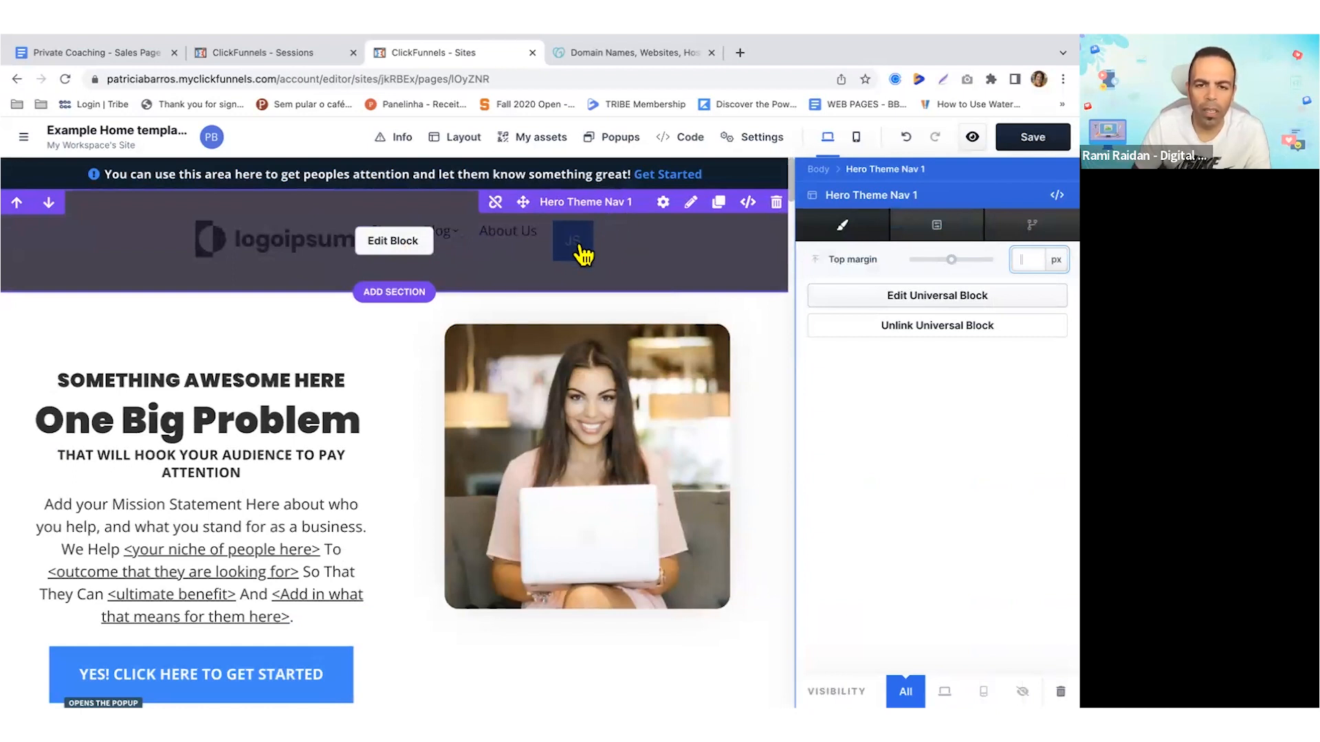
click(392, 241)
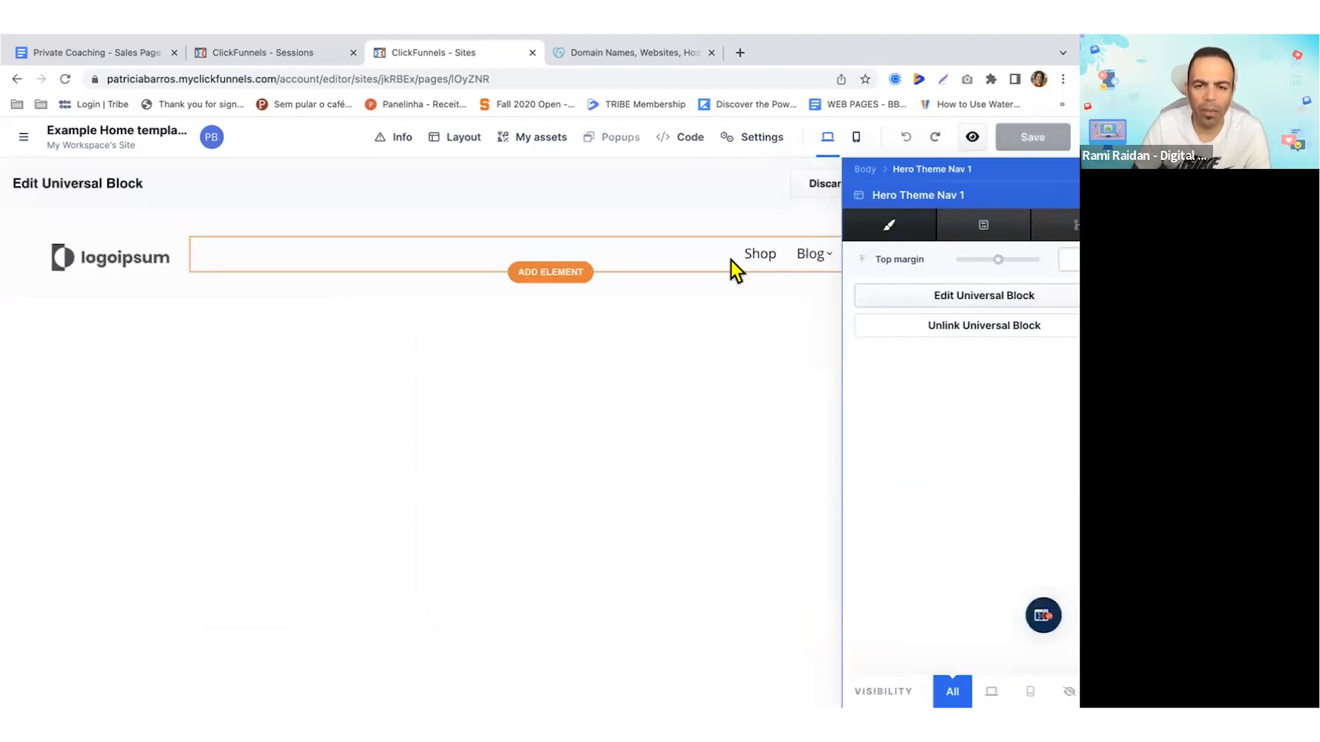
click(1007, 265)
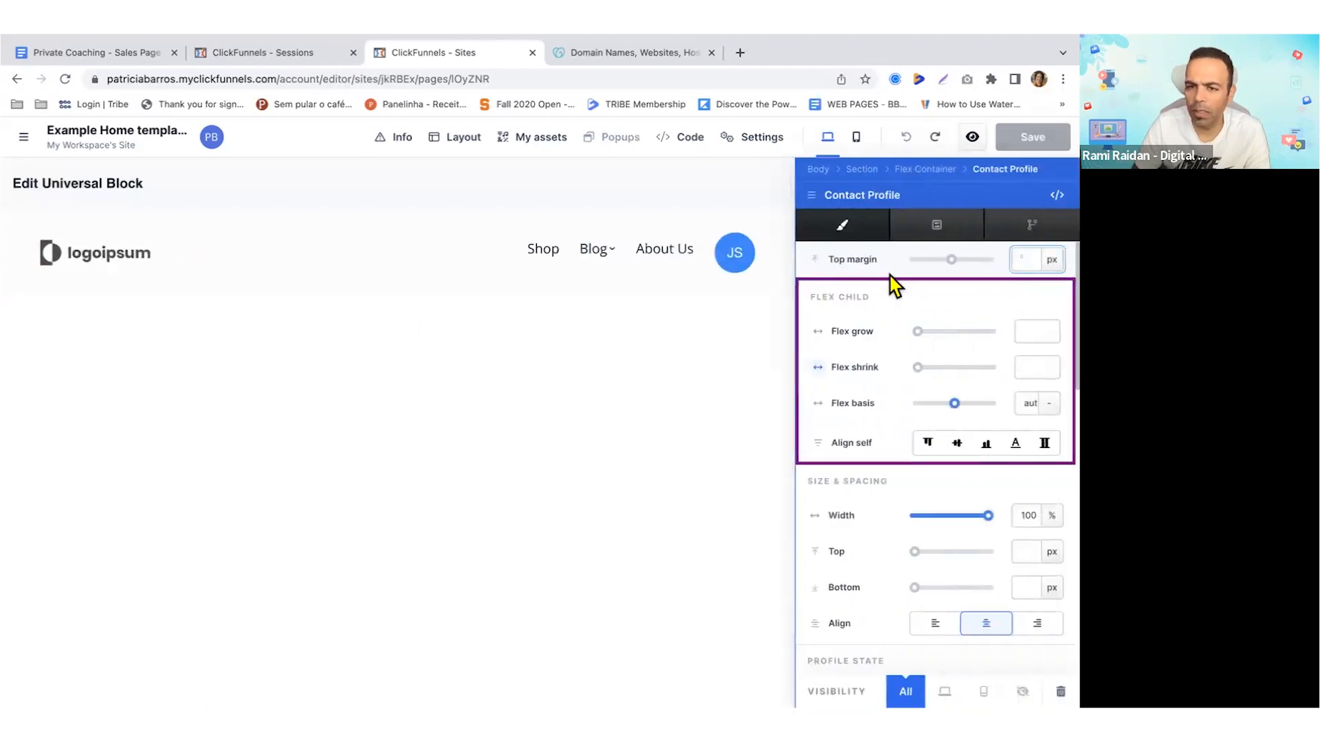
click(746, 254)
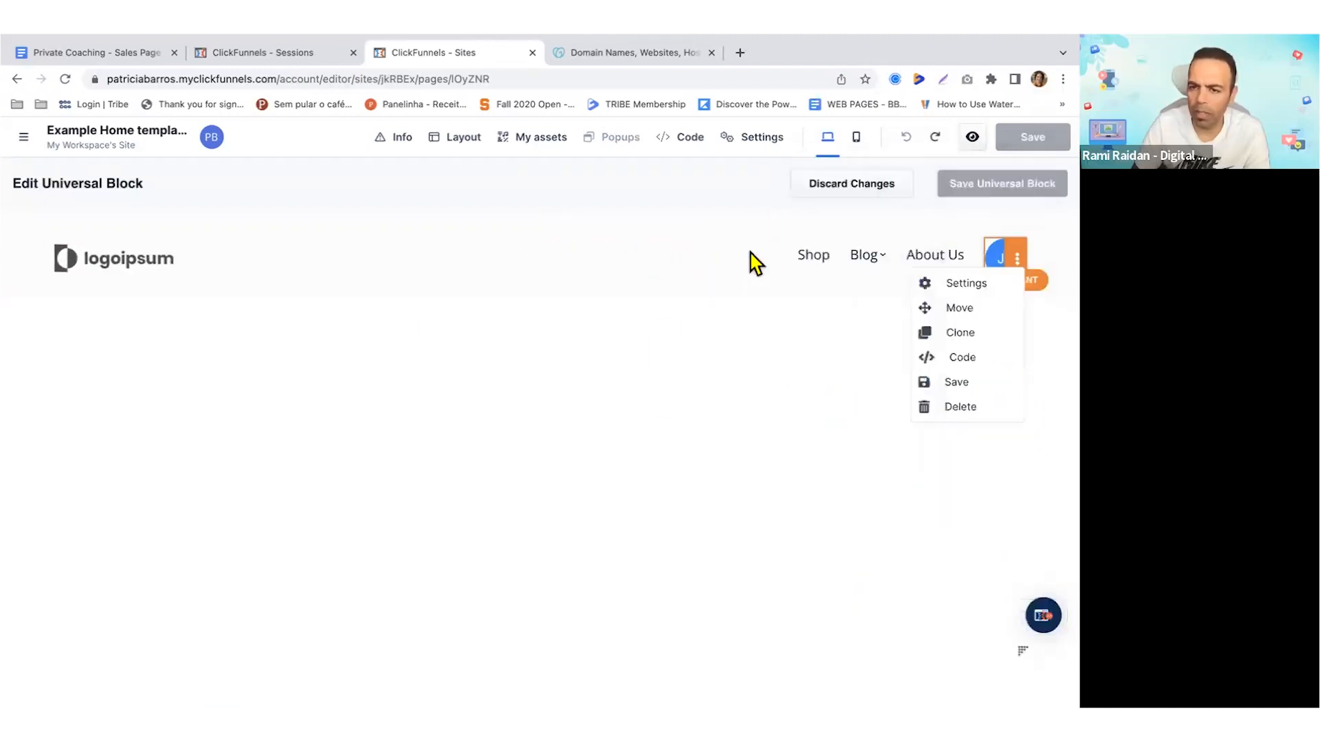
- View the elements that can be added beneath the contact profile, add none and leave the universal block without saving
click(1005, 279)
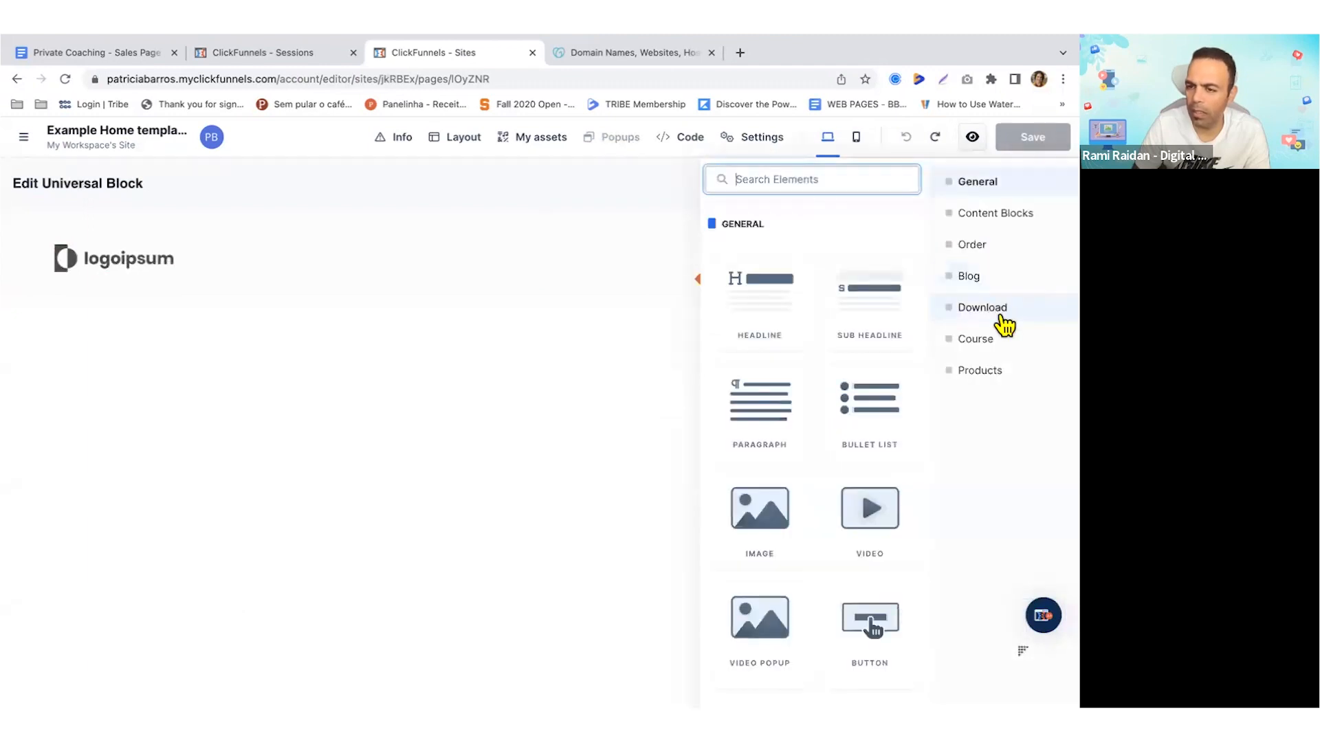
click(592, 282)
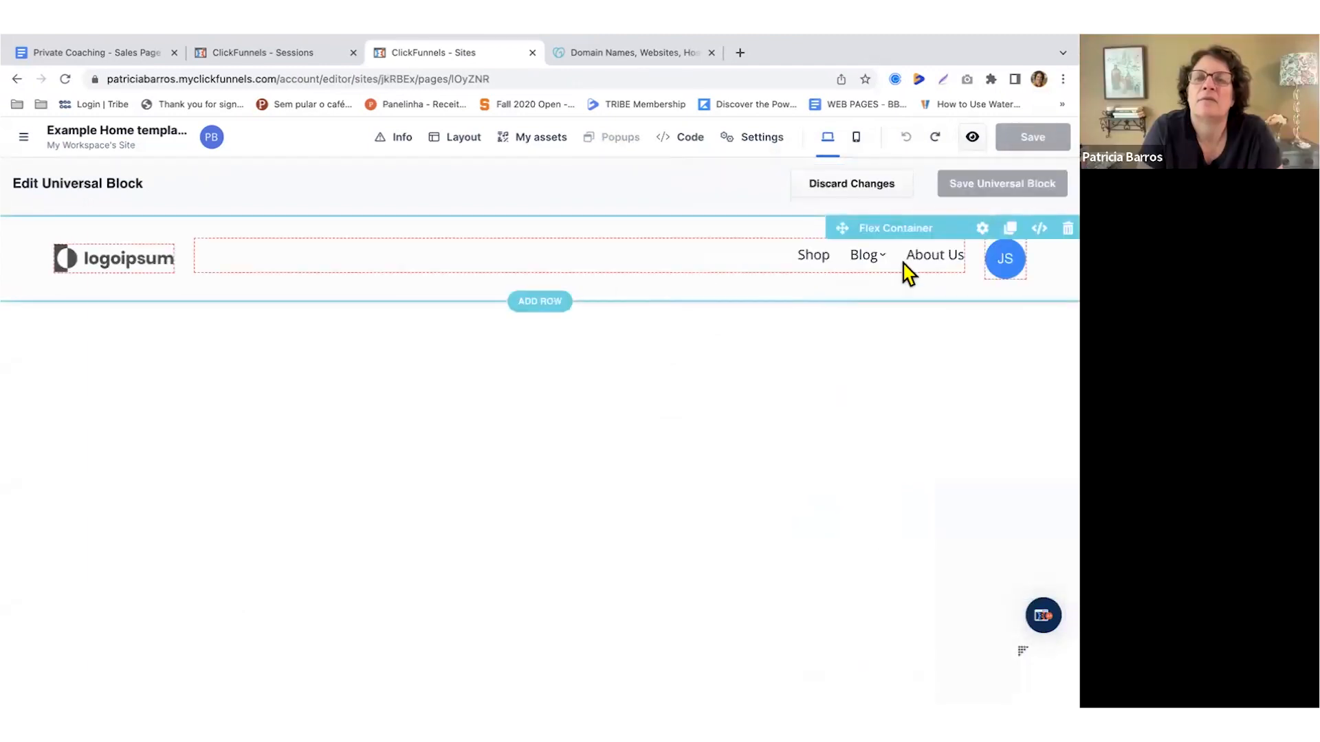
click(1023, 254)
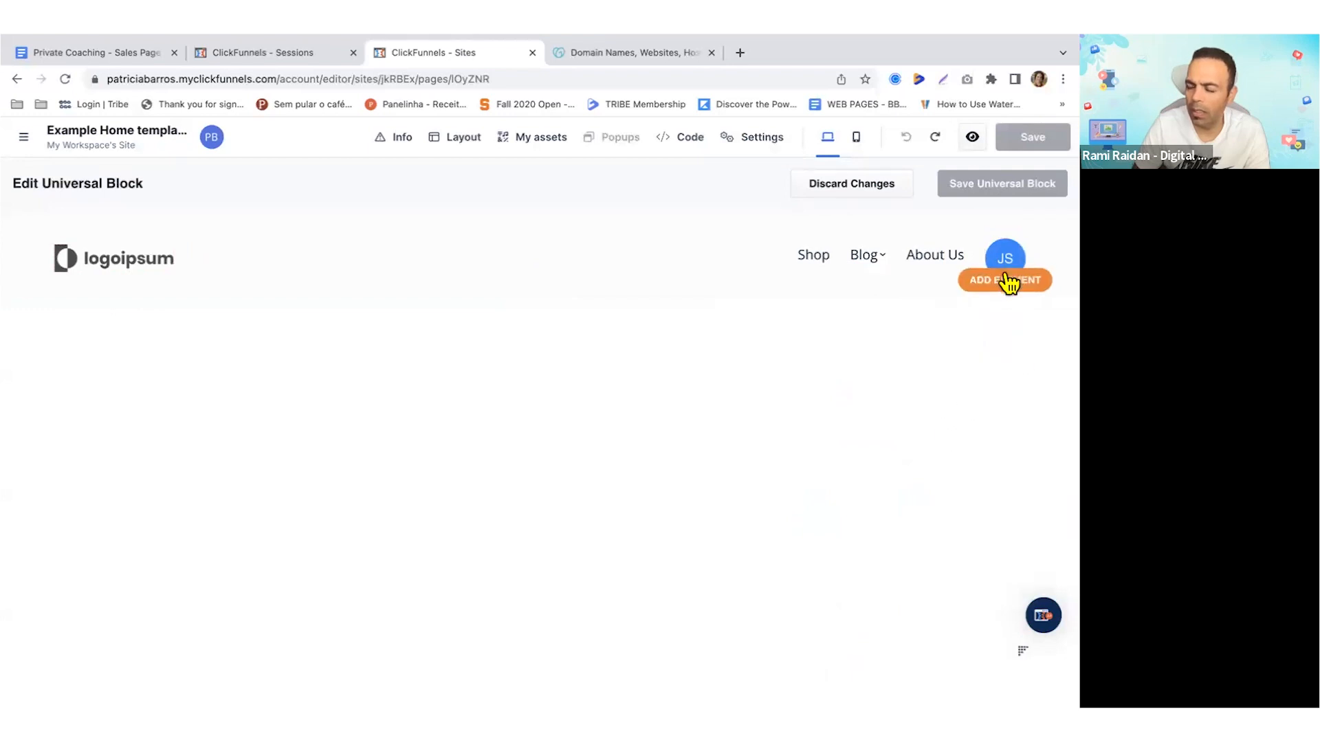
click(1005, 280)
click(669, 318)
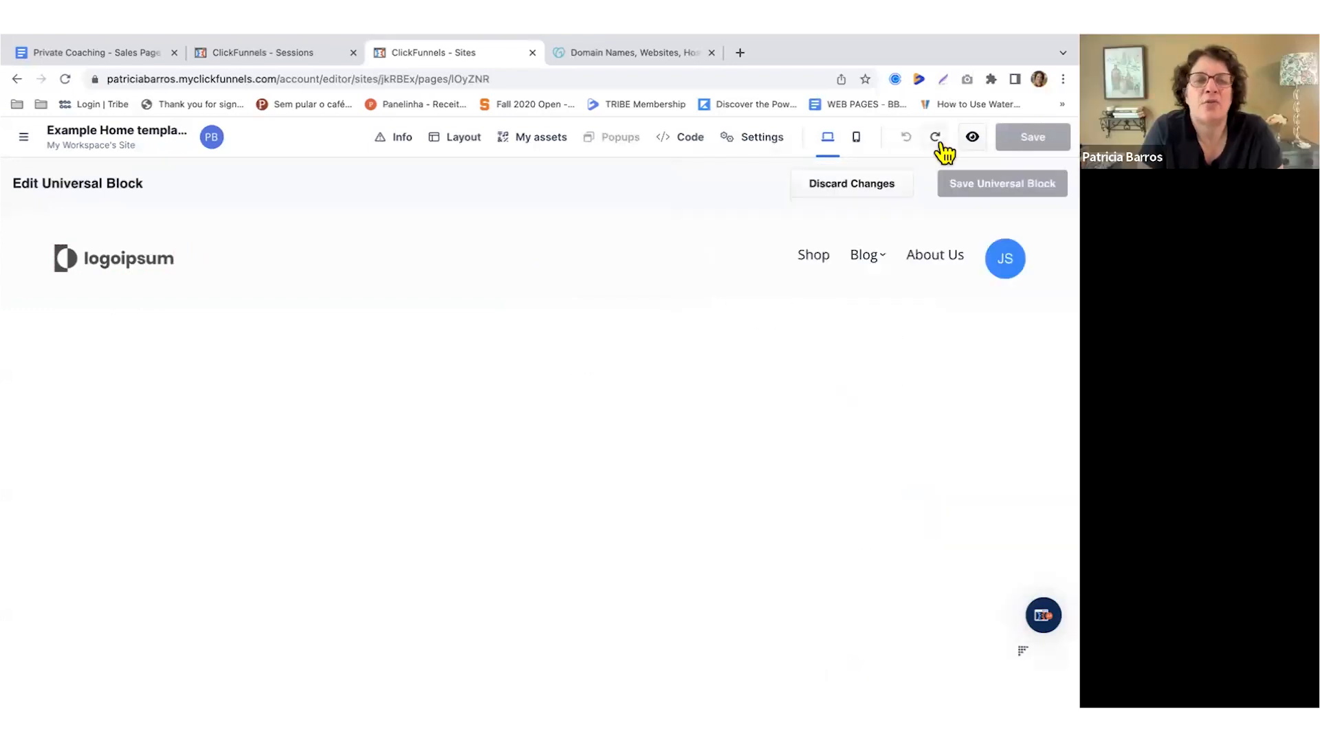
click(829, 191)
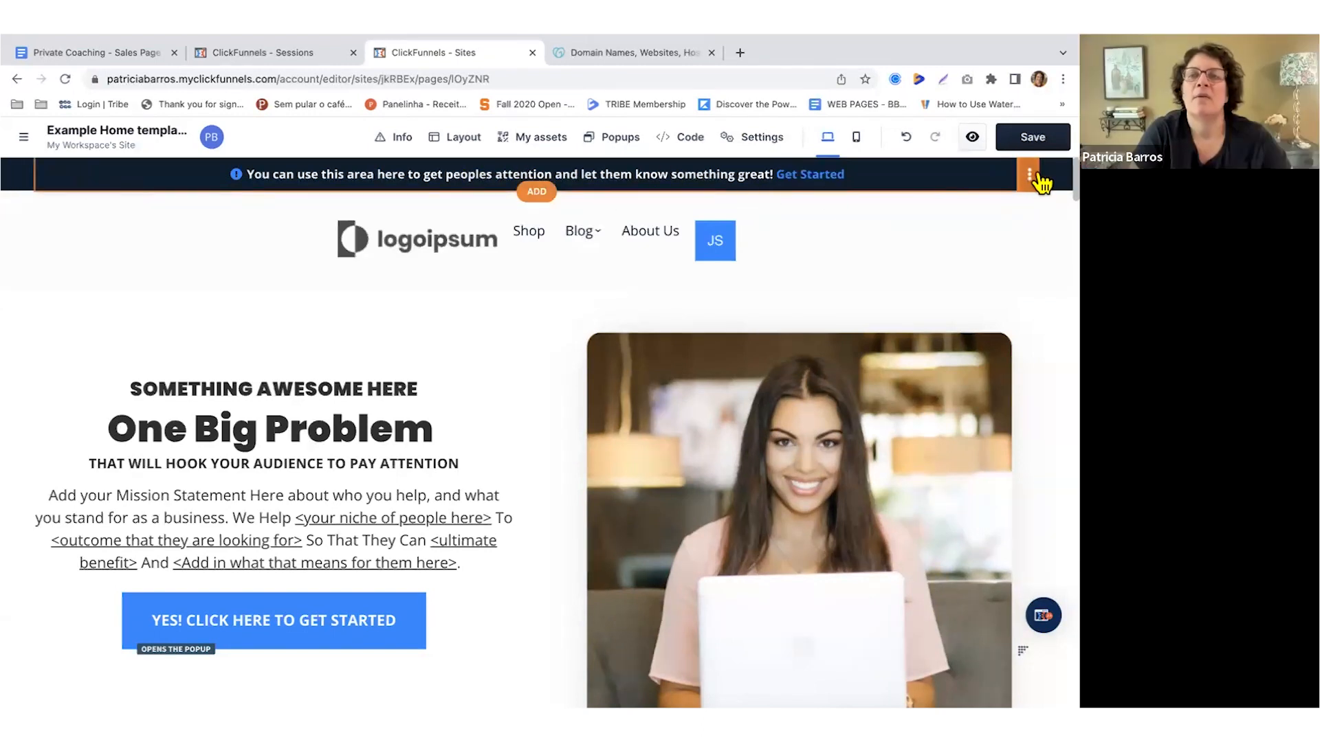
- Delete the announcement bar's row above the header together with its empty section
mouse_move(1030, 178)
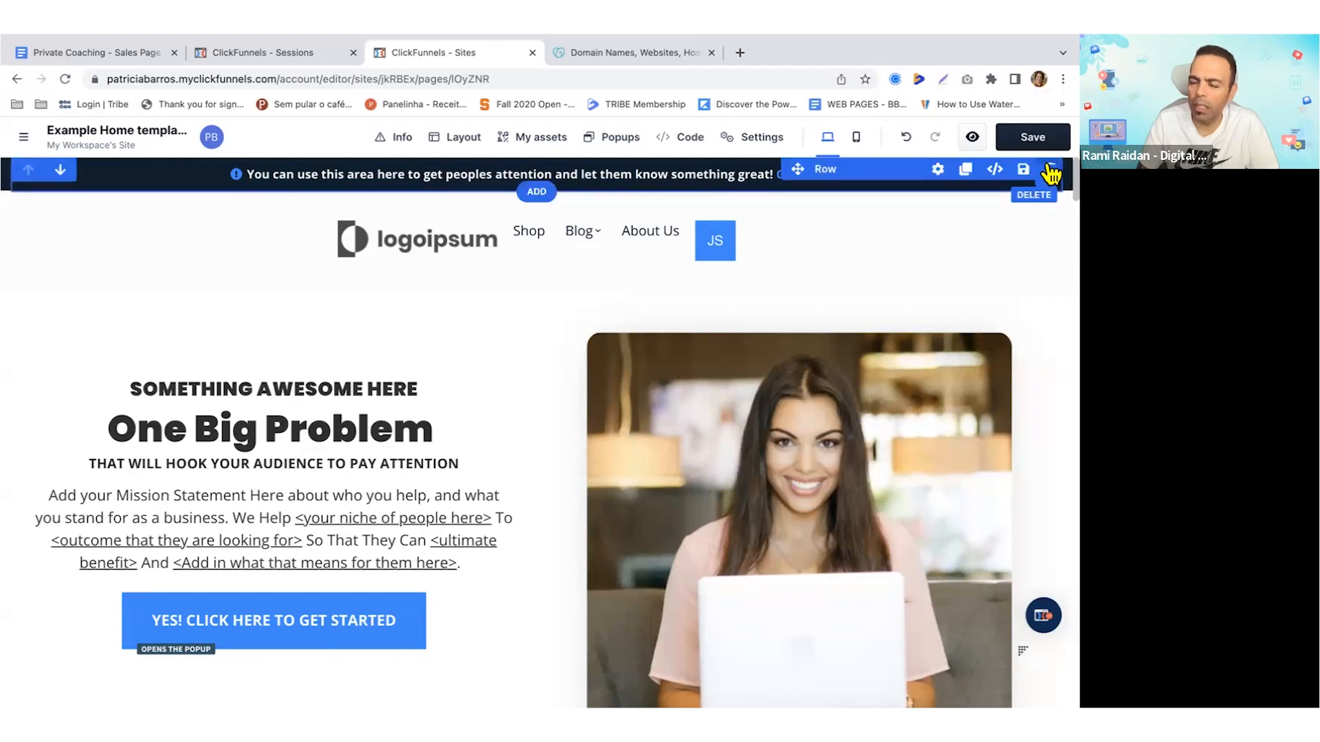
click(1052, 170)
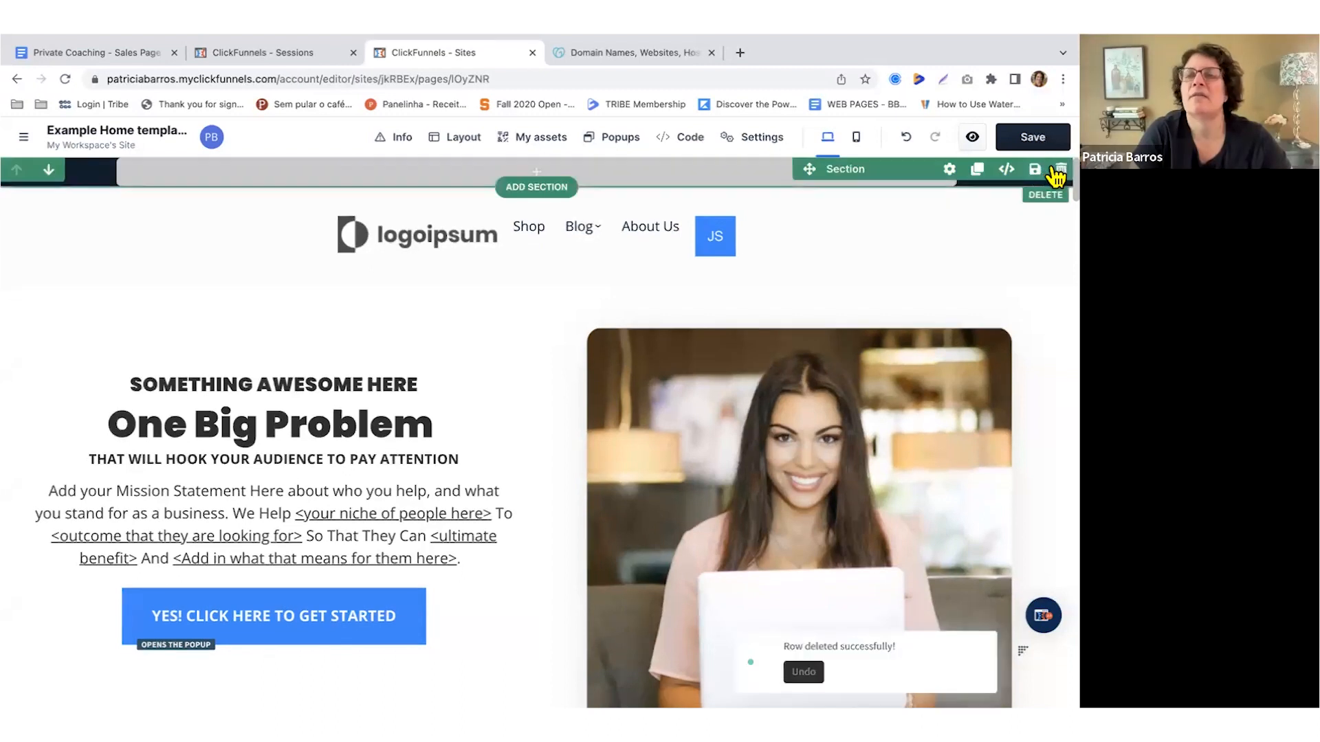
click(1053, 169)
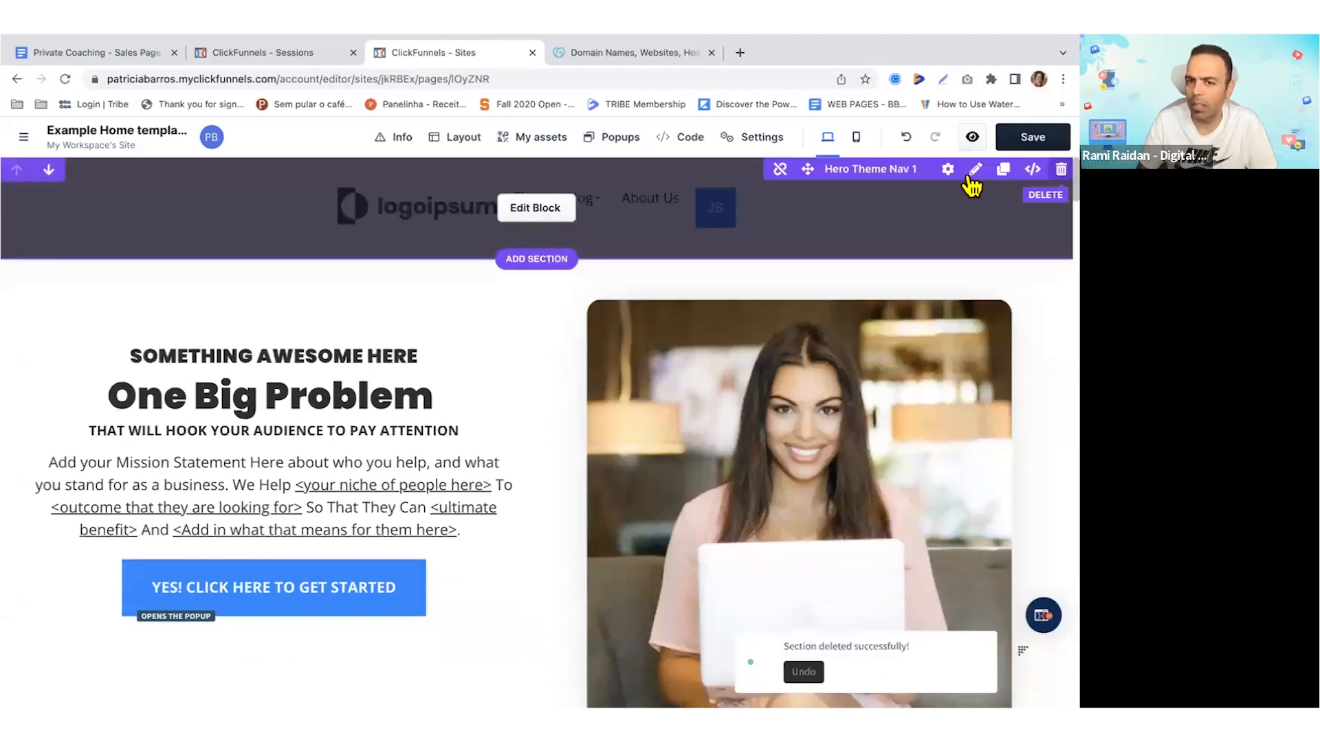
- Add a blank Wide section between the header and the One Big Problem section
scroll(429, 352, down, 3)
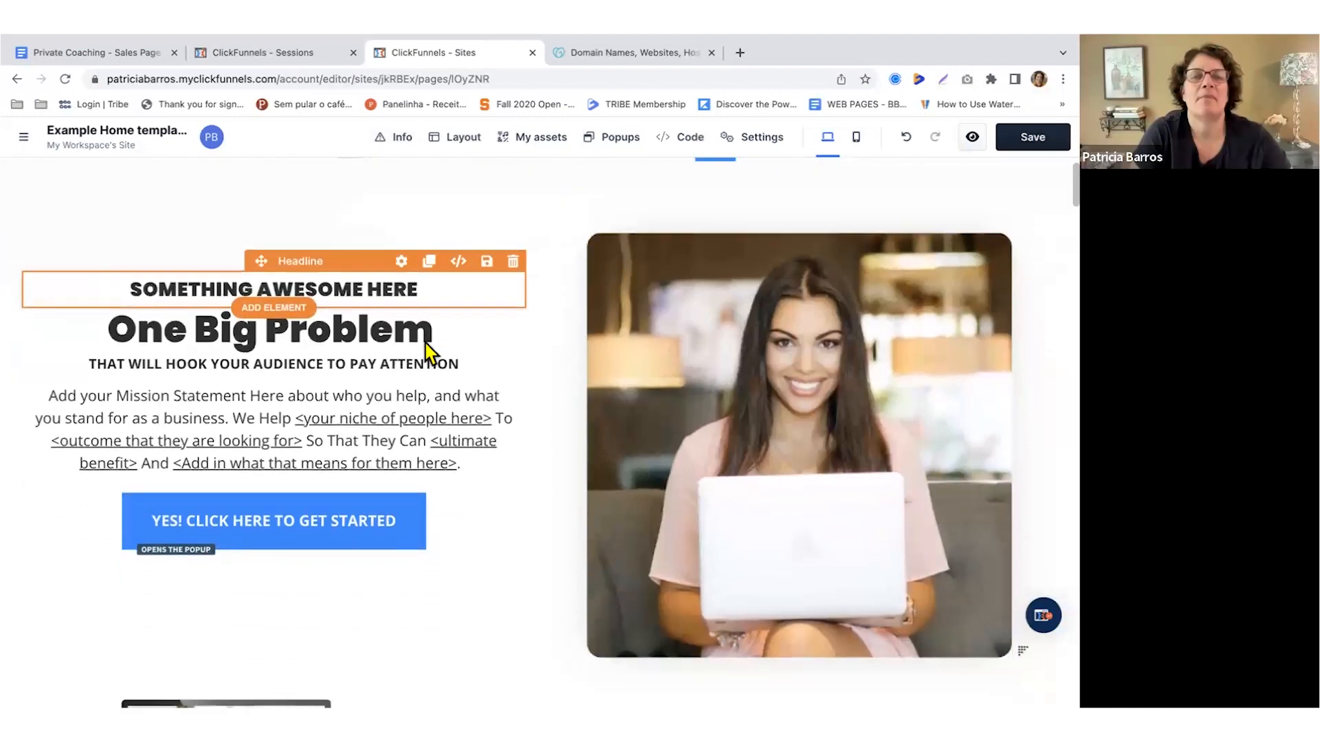
scroll(432, 349, up, 3)
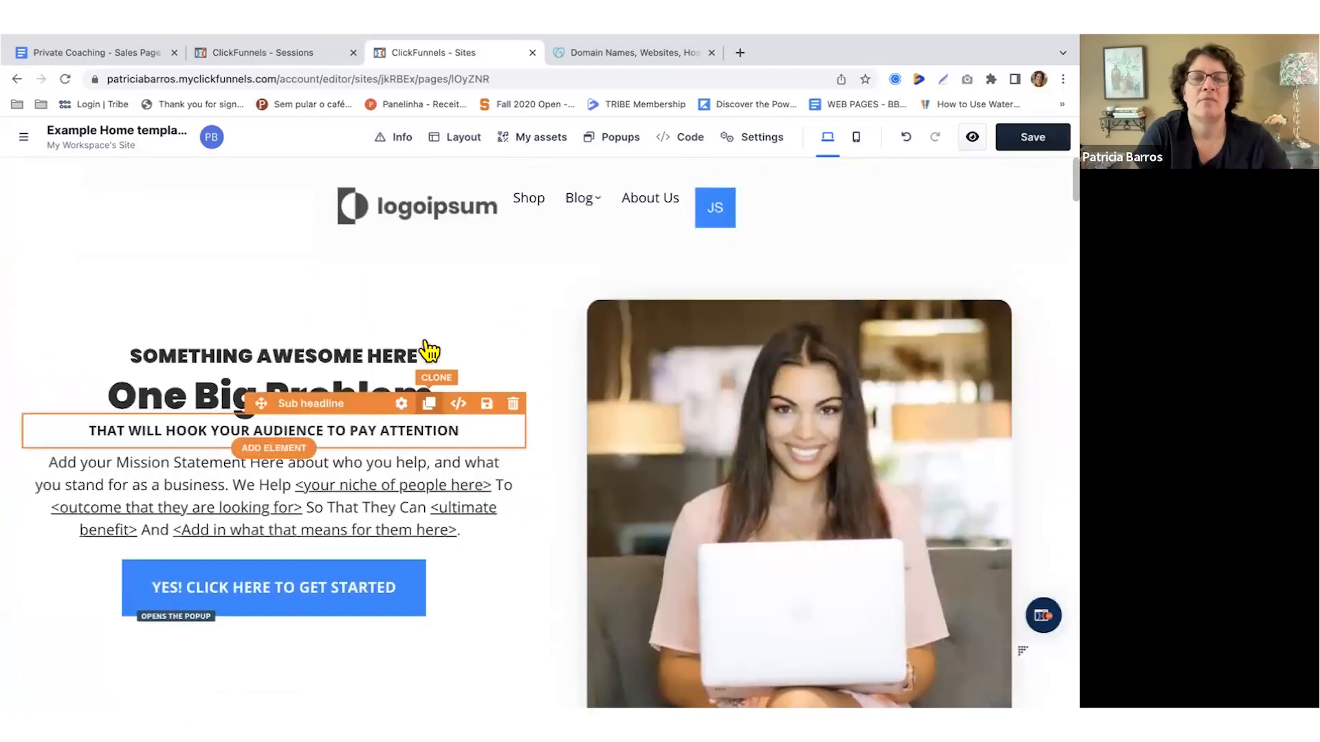
scroll(525, 303, down, 1)
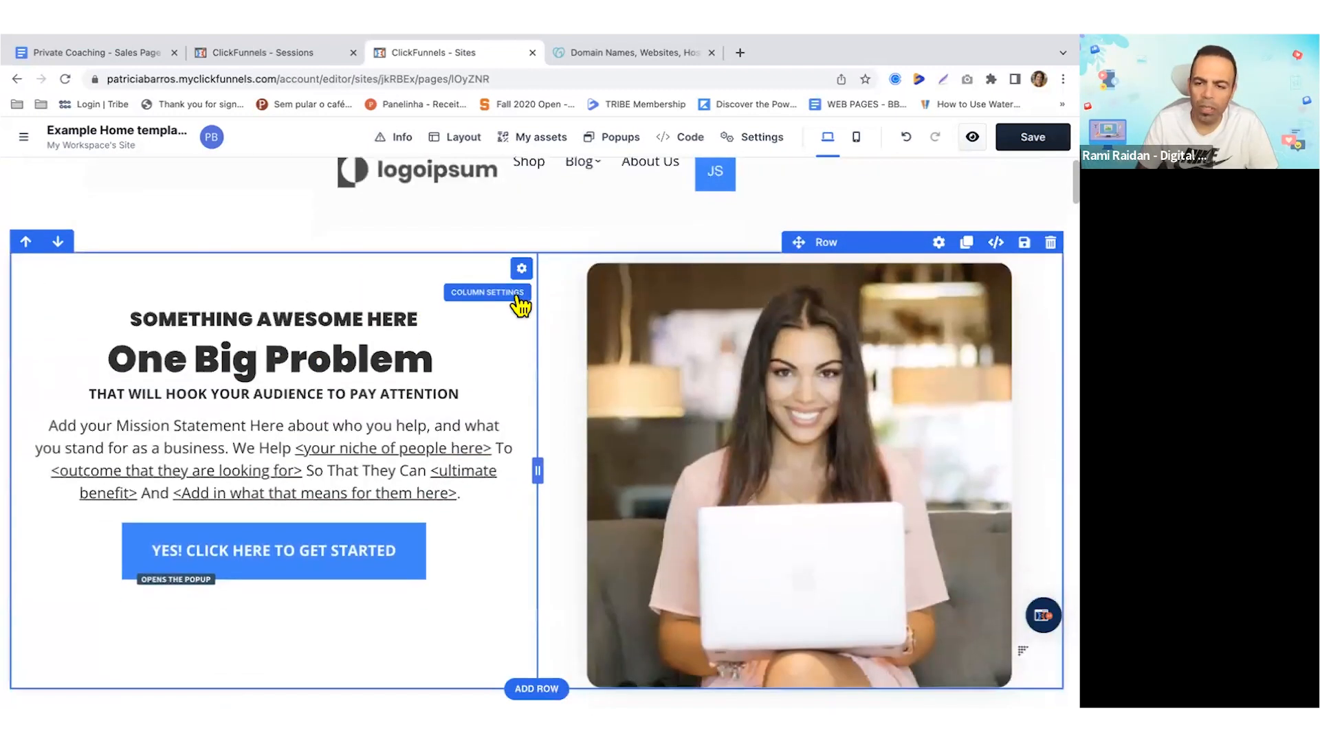
scroll(517, 297, up, 1)
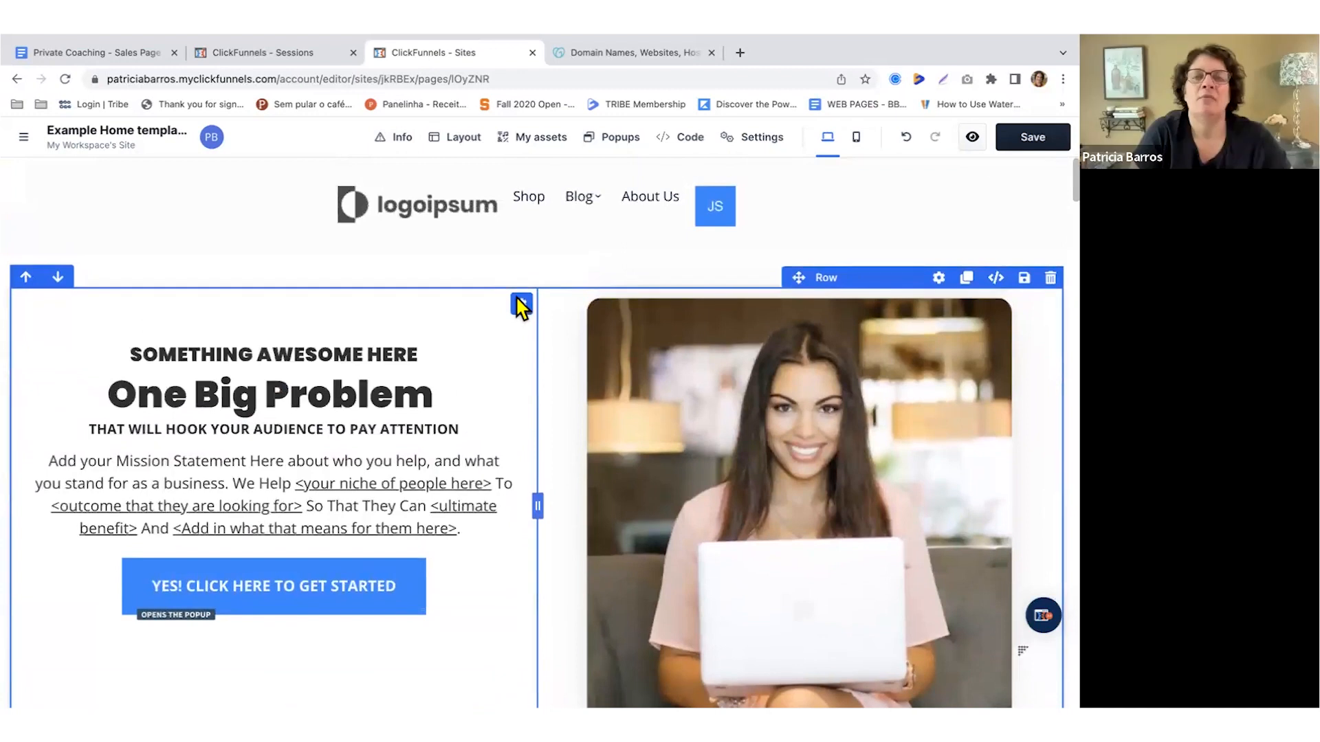
mouse_move(540, 261)
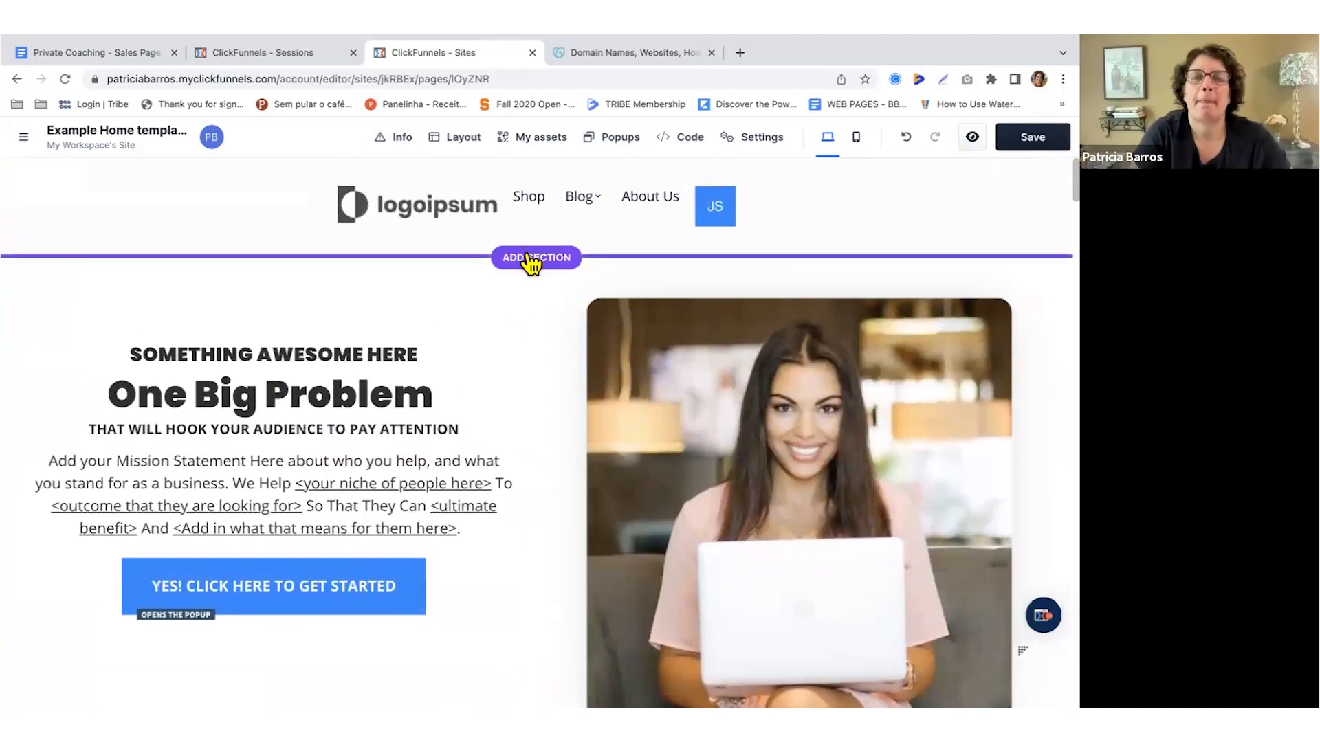
click(542, 264)
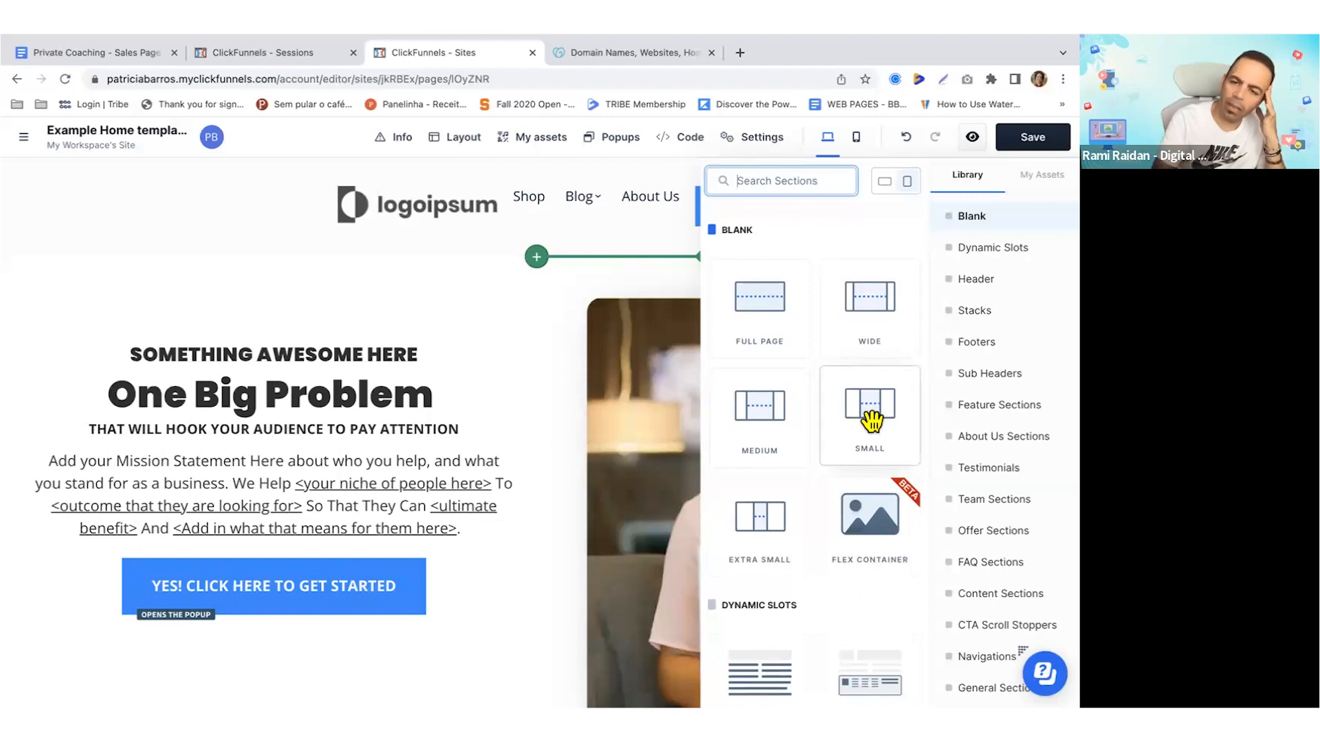
click(869, 294)
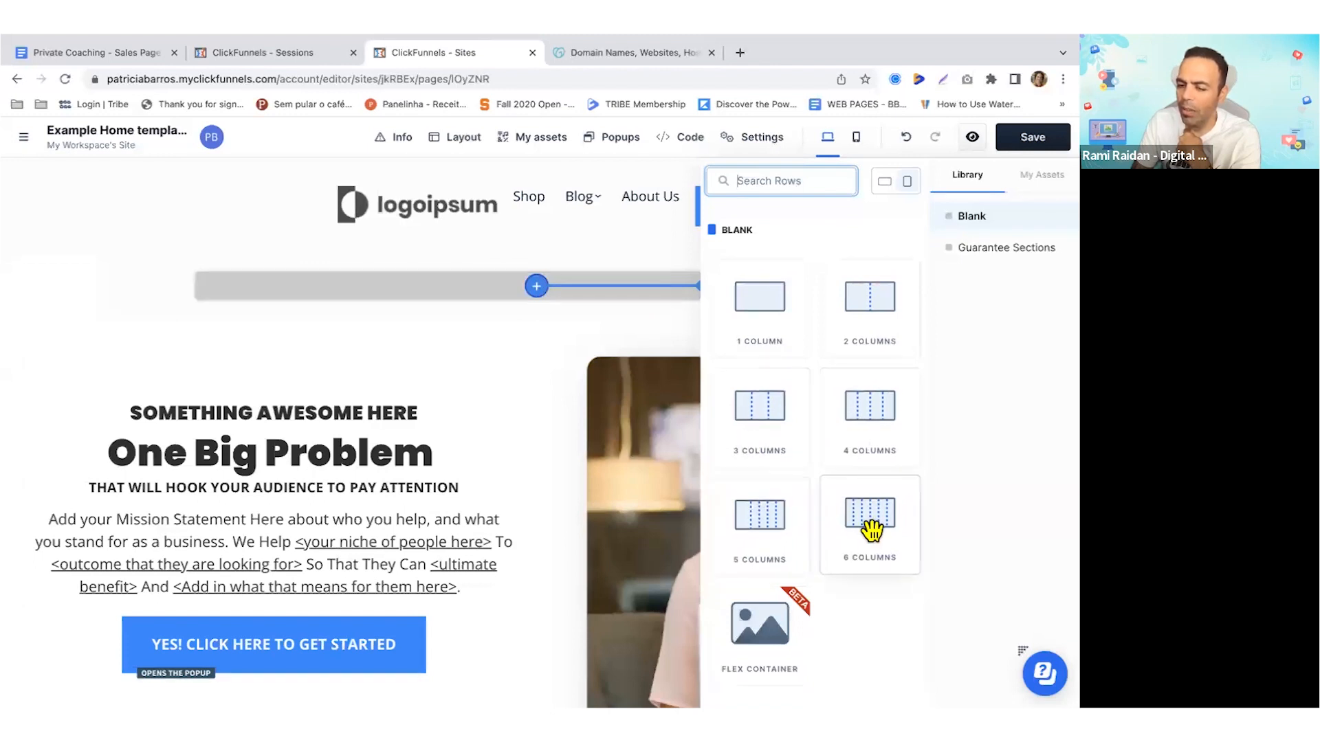
- Review the available row layouts and guarantee sections, then insert a blank 2 Columns row in the new section
scroll(797, 602, down, 5)
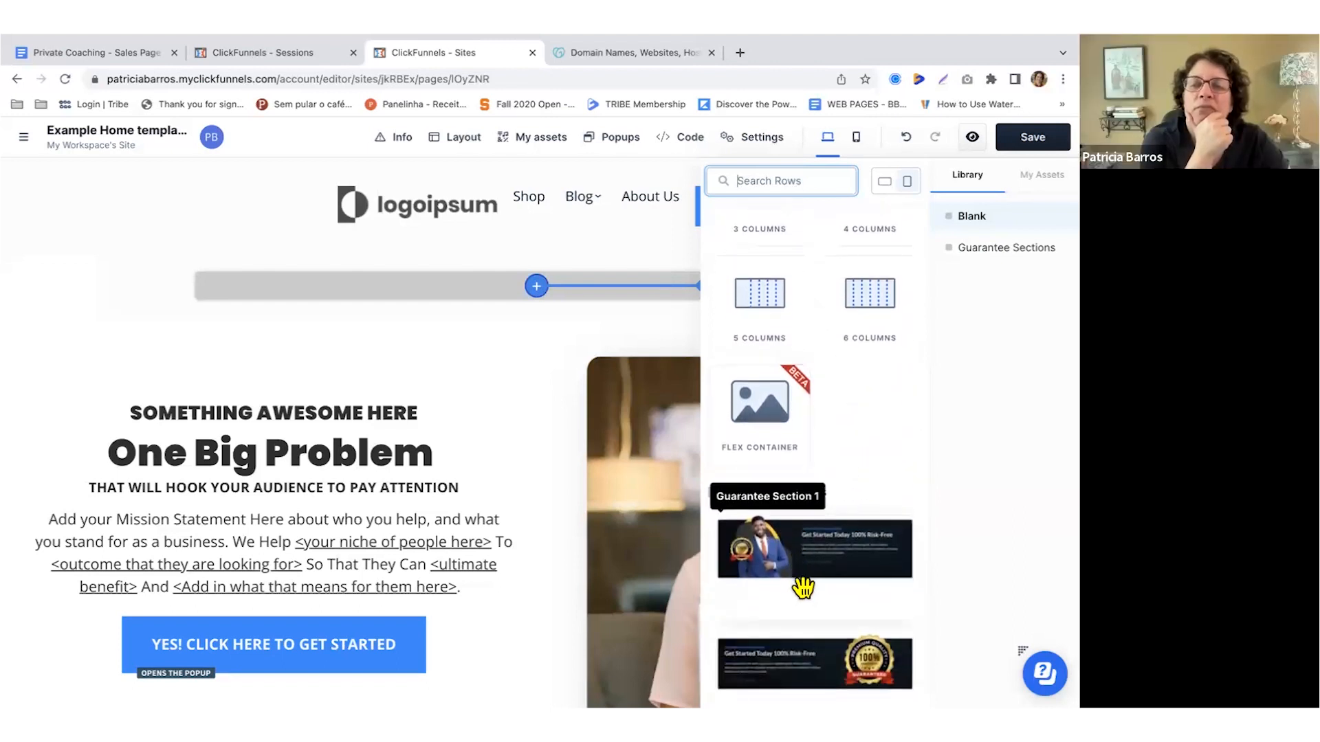
scroll(800, 602, down, 3)
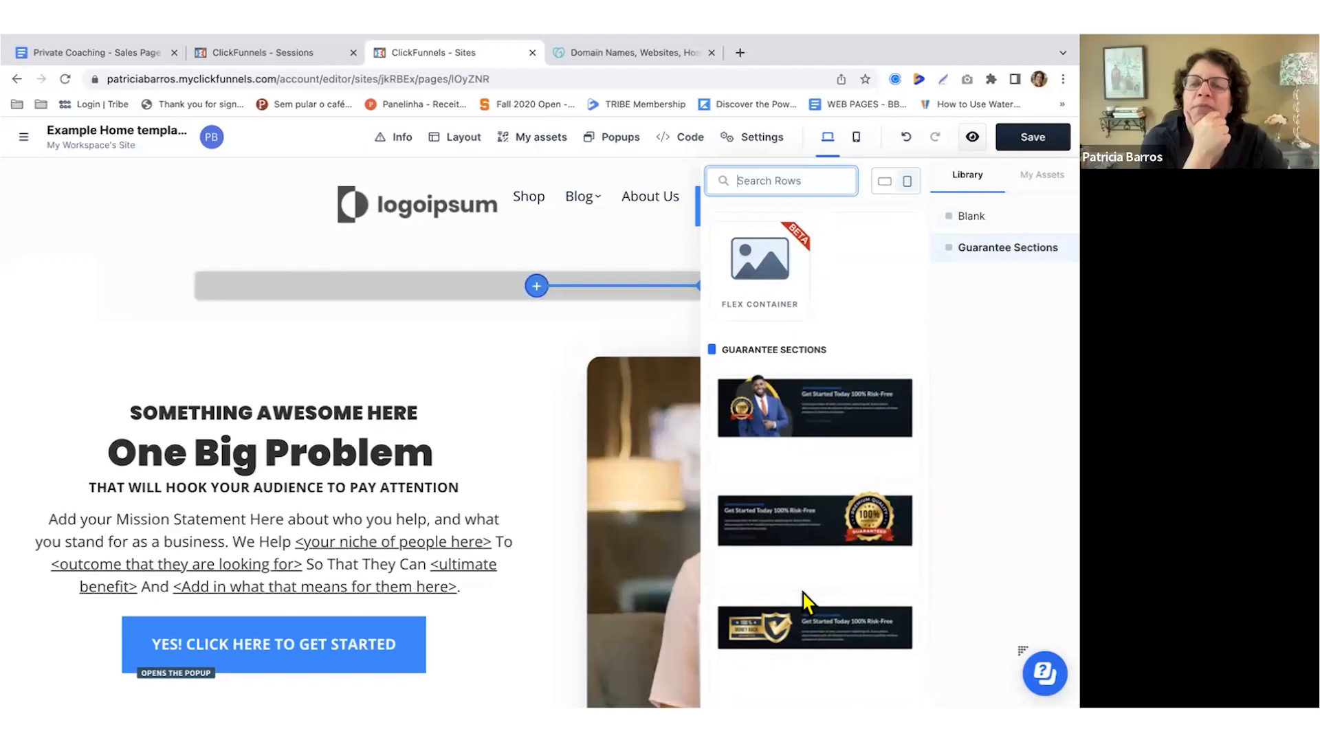
scroll(803, 603, up, 5)
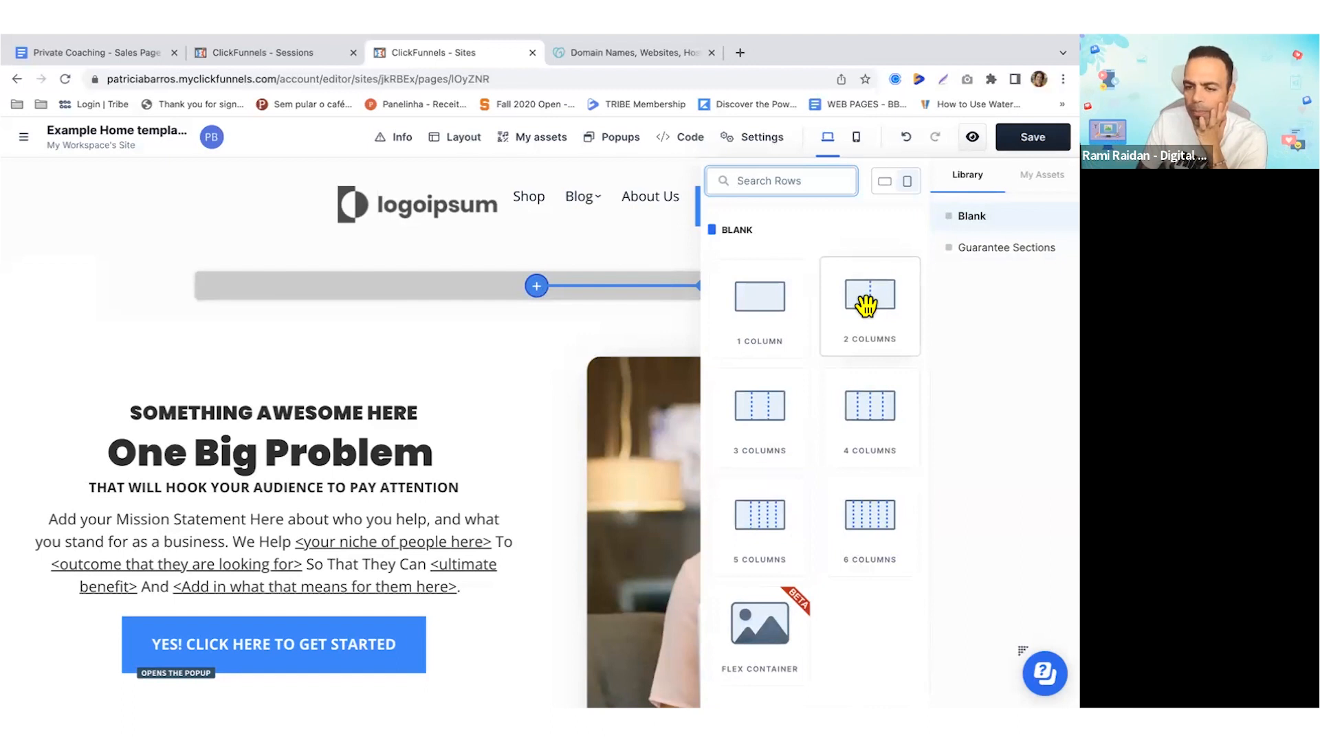
click(866, 304)
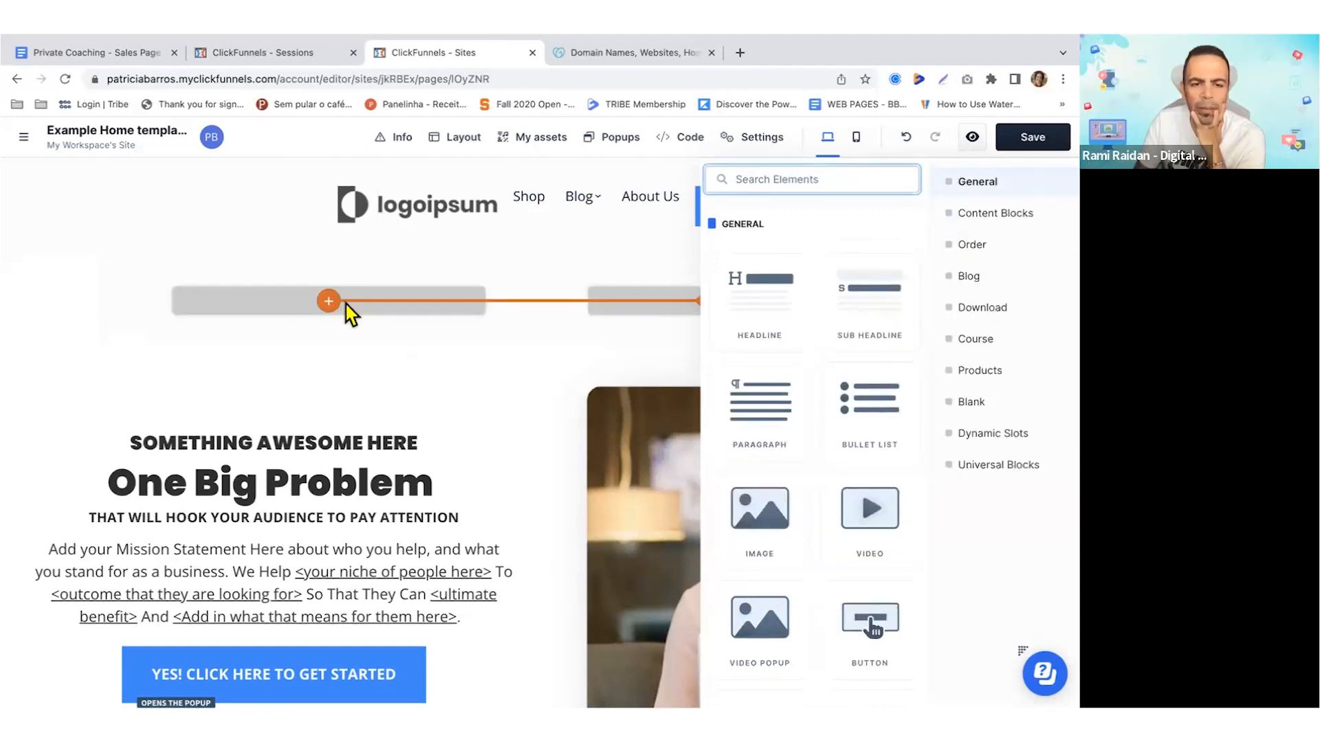
- Add a Headline element to the second column of the new row
click(506, 270)
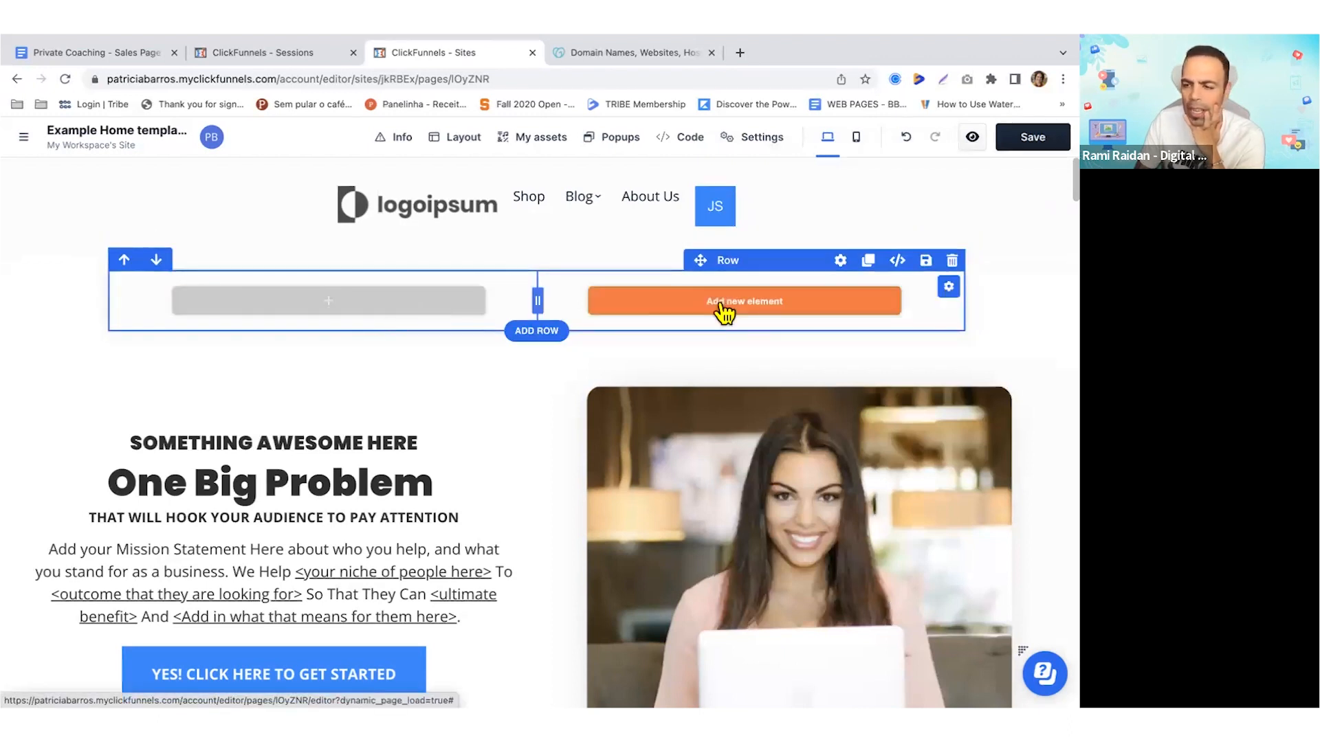
click(687, 313)
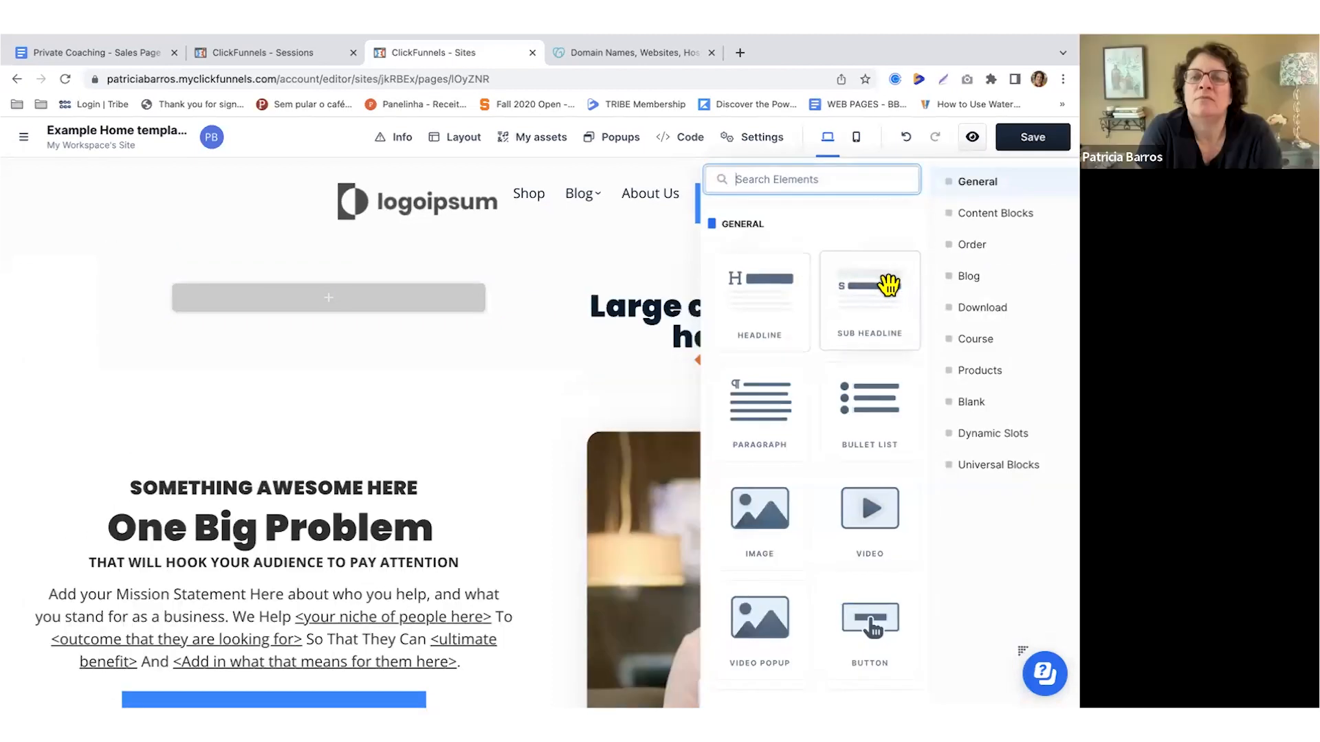
- Add Sub Headline, Paragraph and Bullet List elements below the headline in the new row's second column
click(779, 409)
click(871, 405)
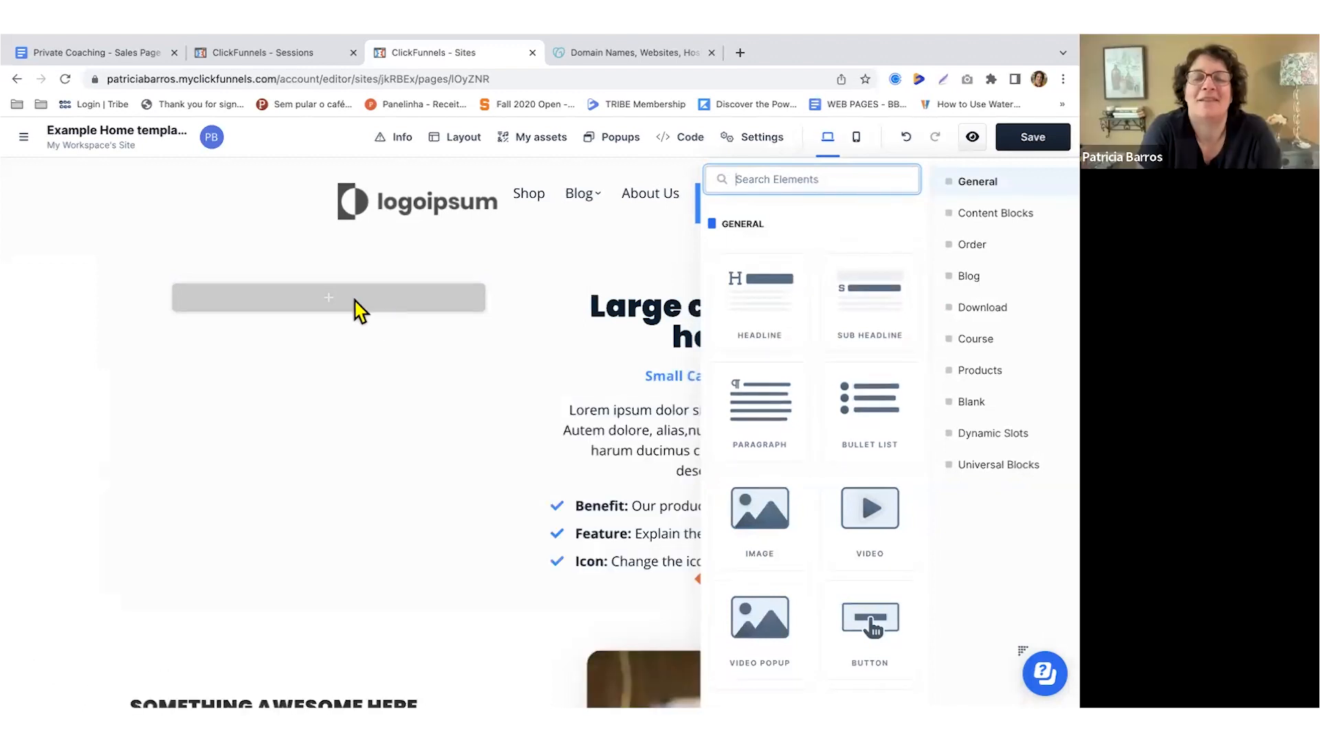
- Add an Image element and a Video element to the empty first column of the new row
click(346, 307)
click(338, 302)
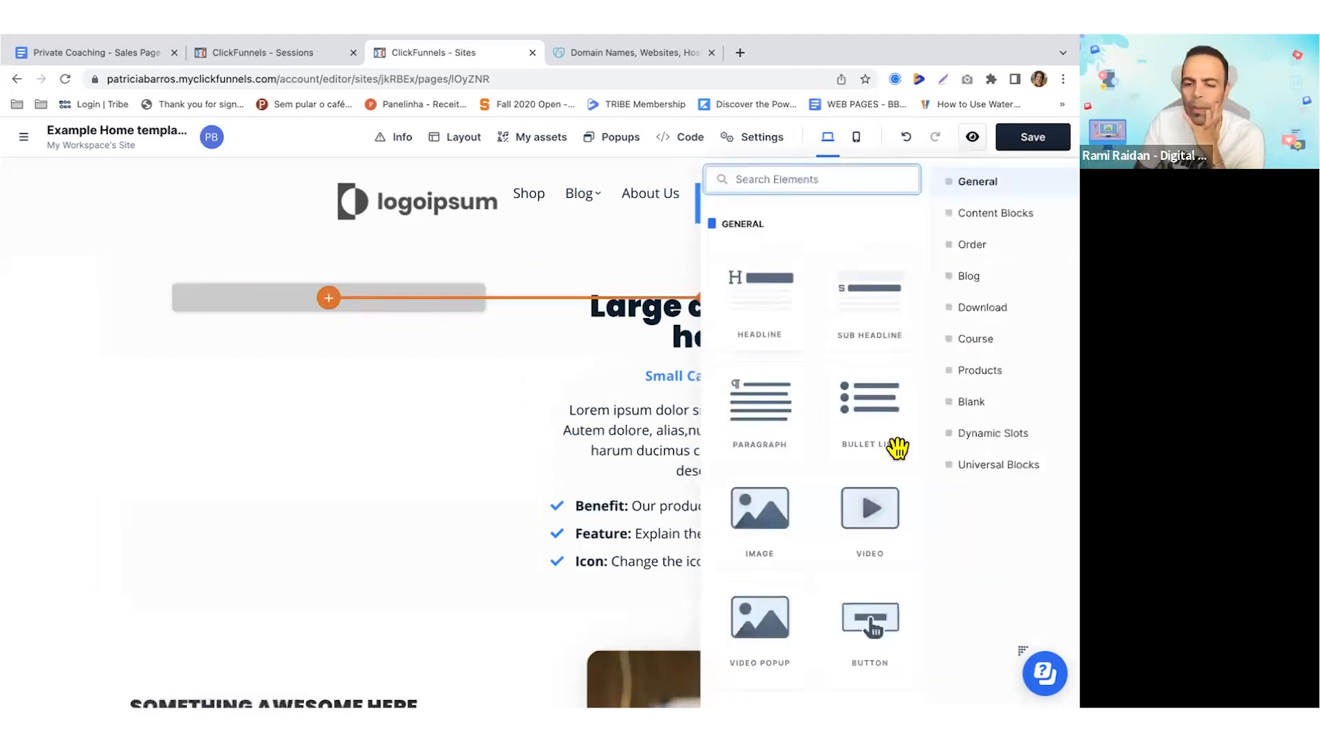
click(759, 521)
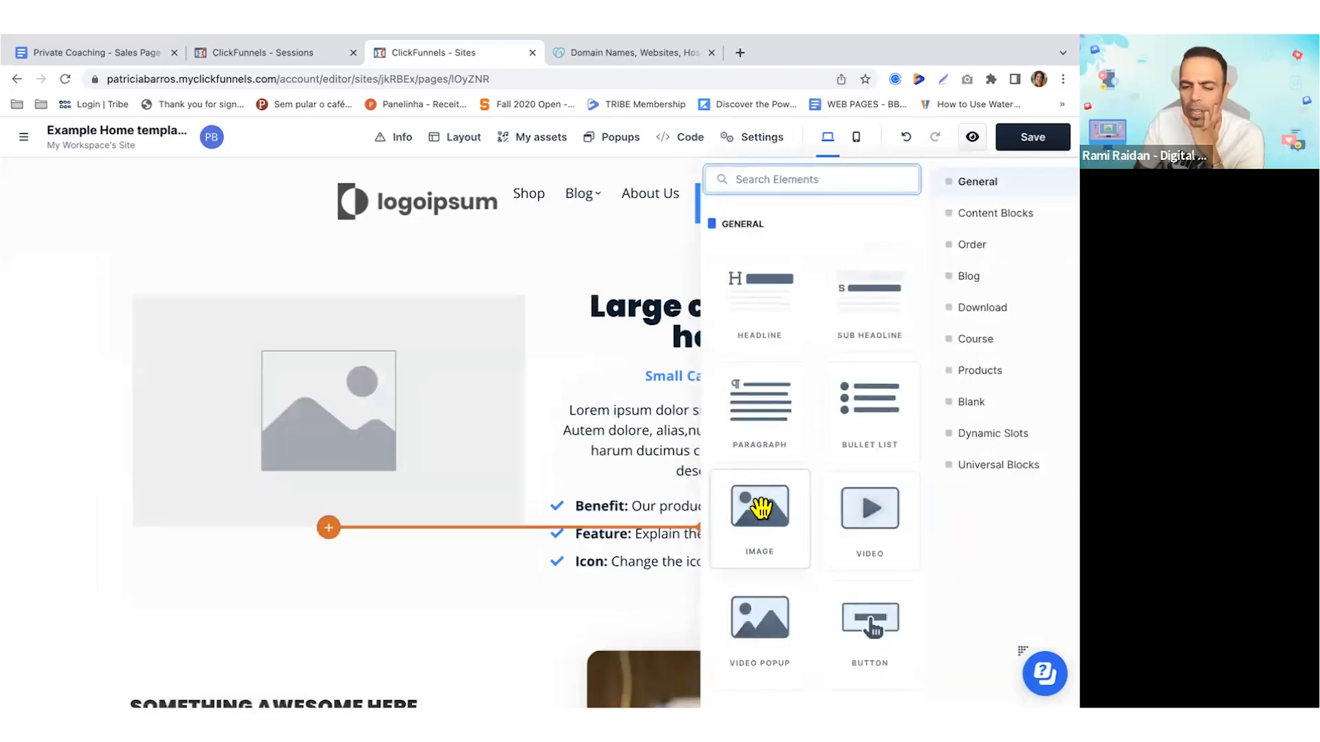
click(861, 526)
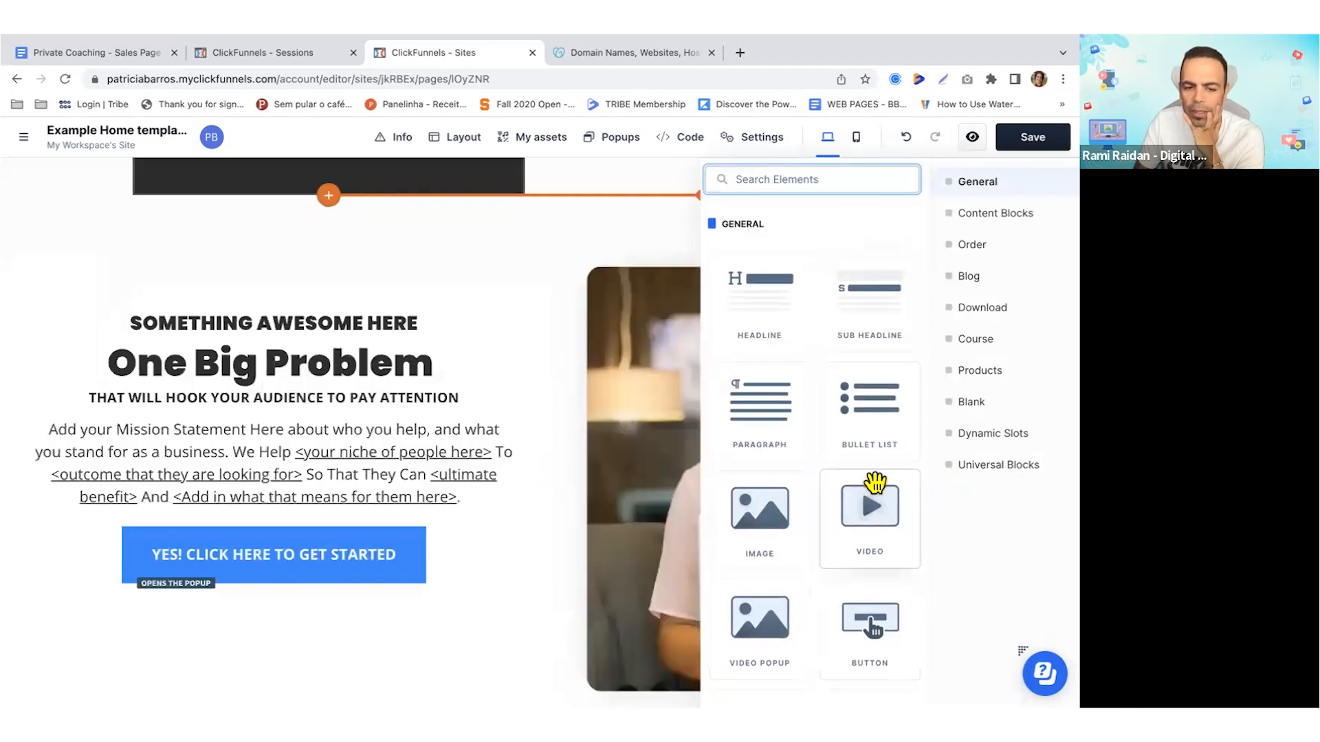
- Add a Video Popup and a Button element below the photo in the One Big Problem section, and close the element library
click(775, 618)
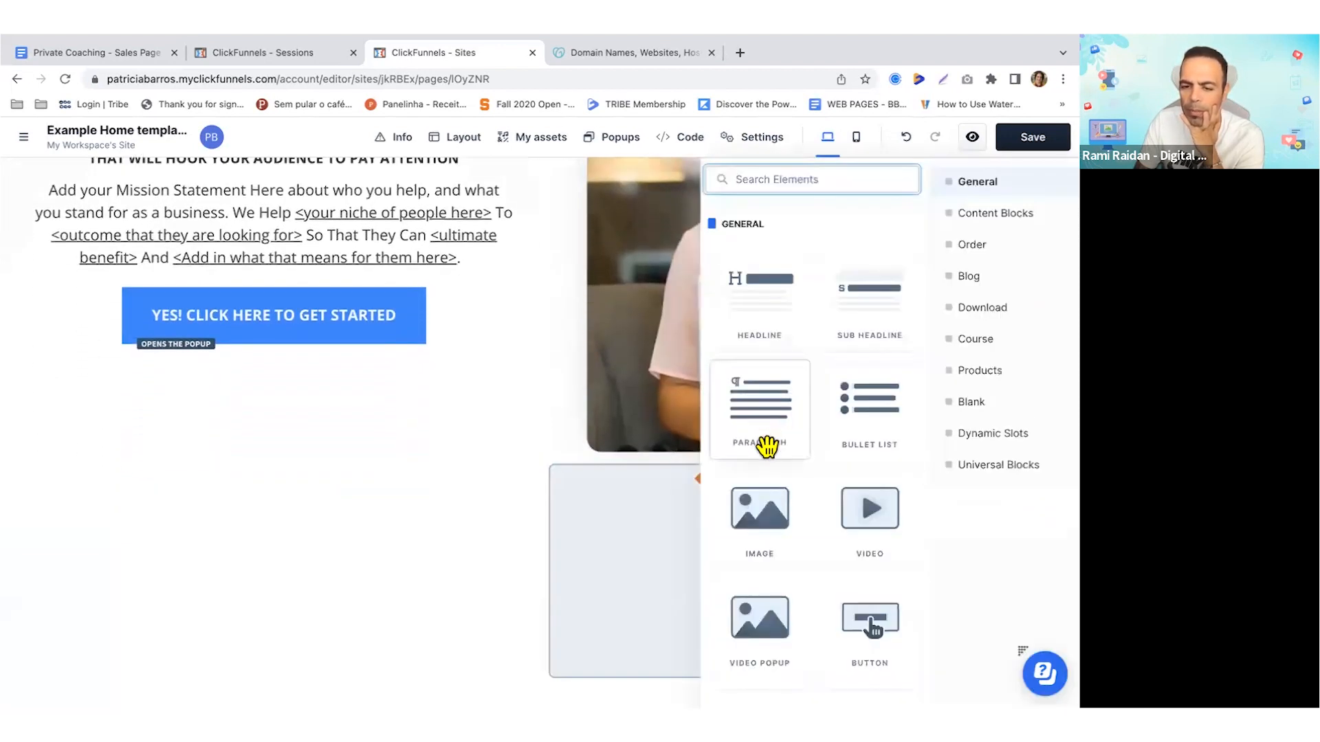
click(879, 621)
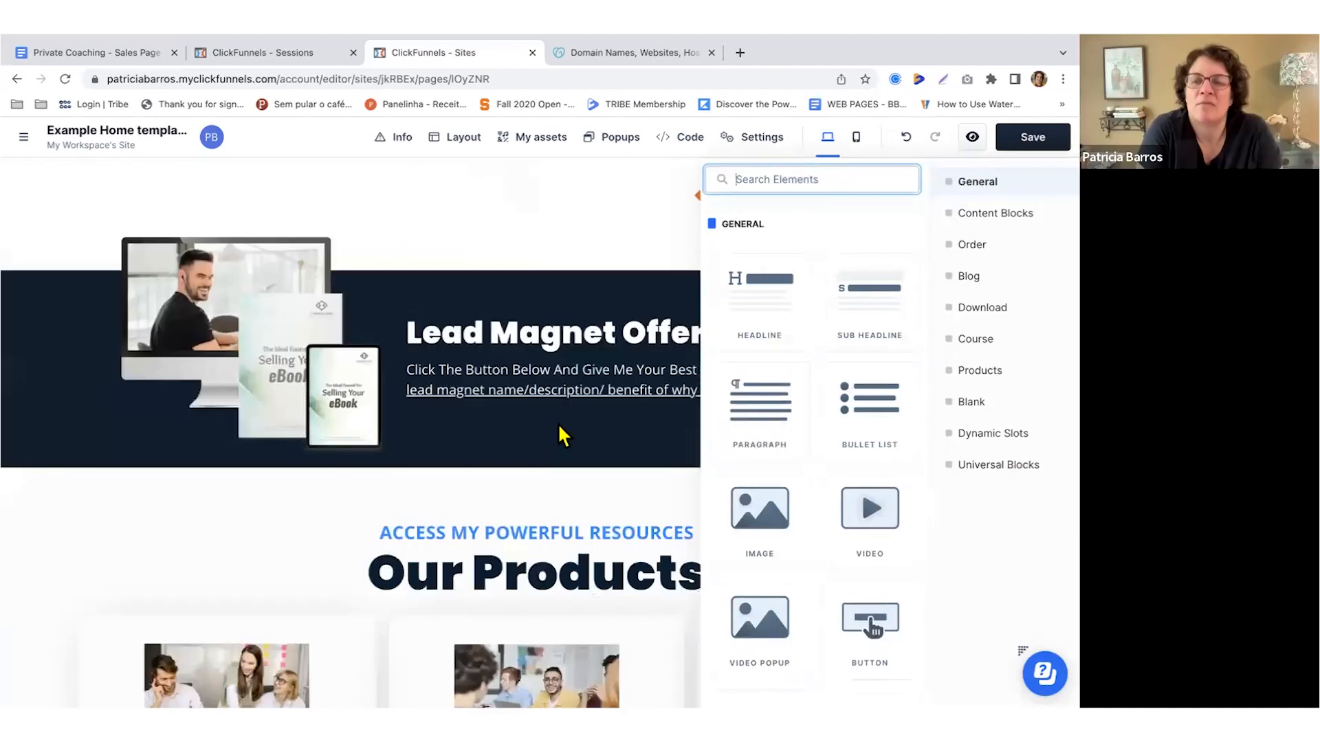
click(888, 137)
- Look at the settings of the placeholder image in the new row's first column, and close them
scroll(548, 257, up, 6)
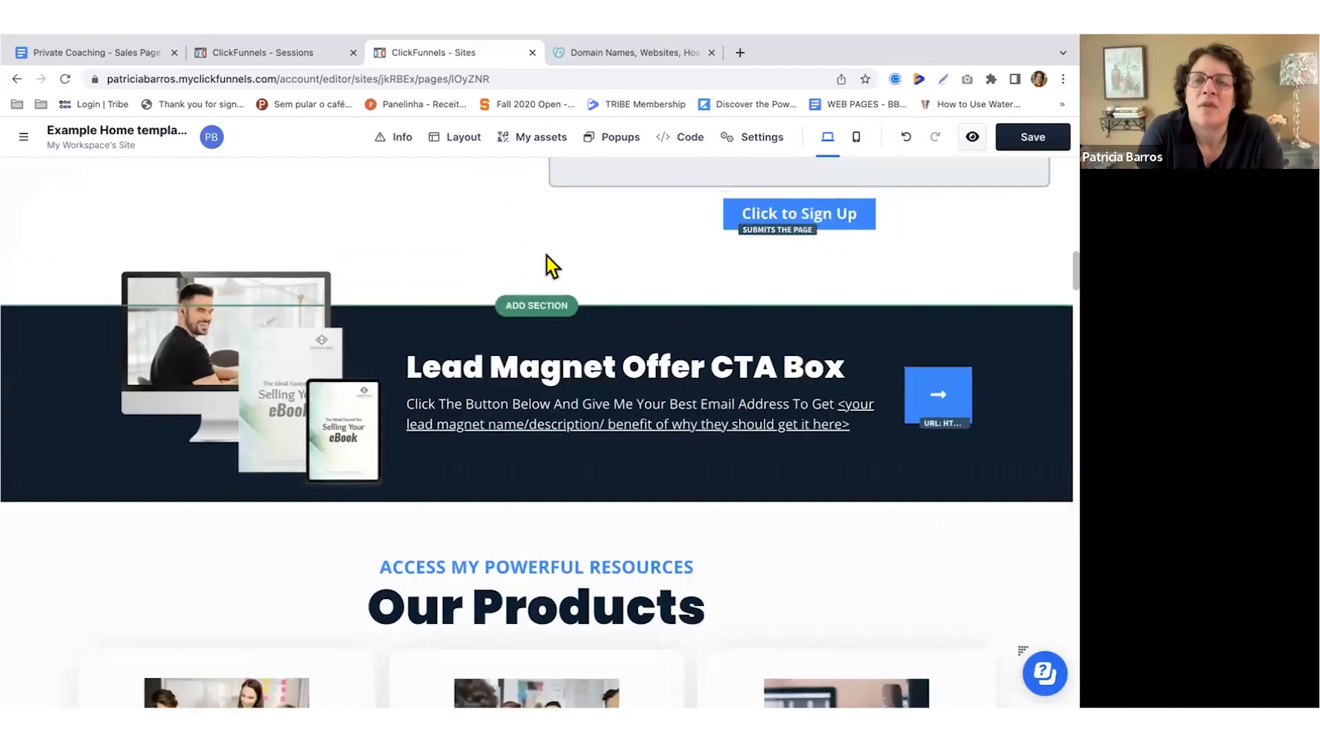
scroll(547, 256, up, 5)
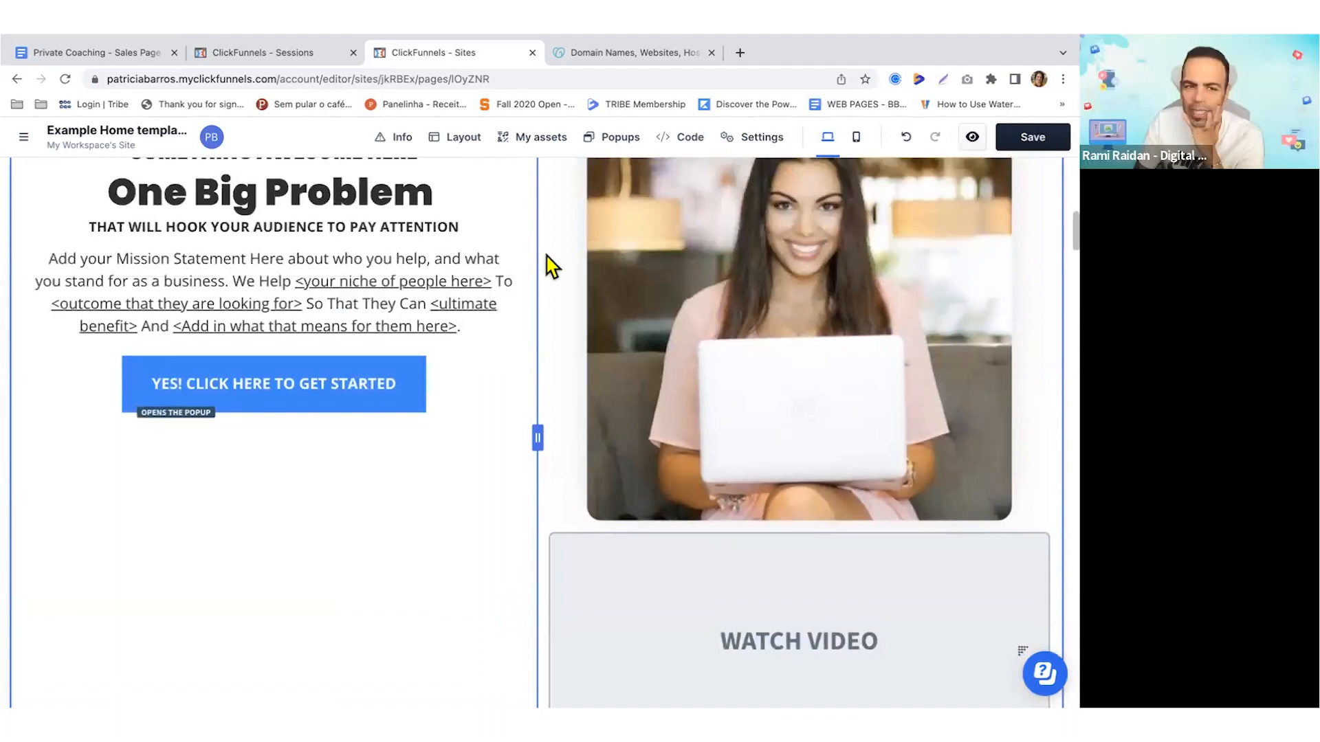
scroll(550, 264, up, 8)
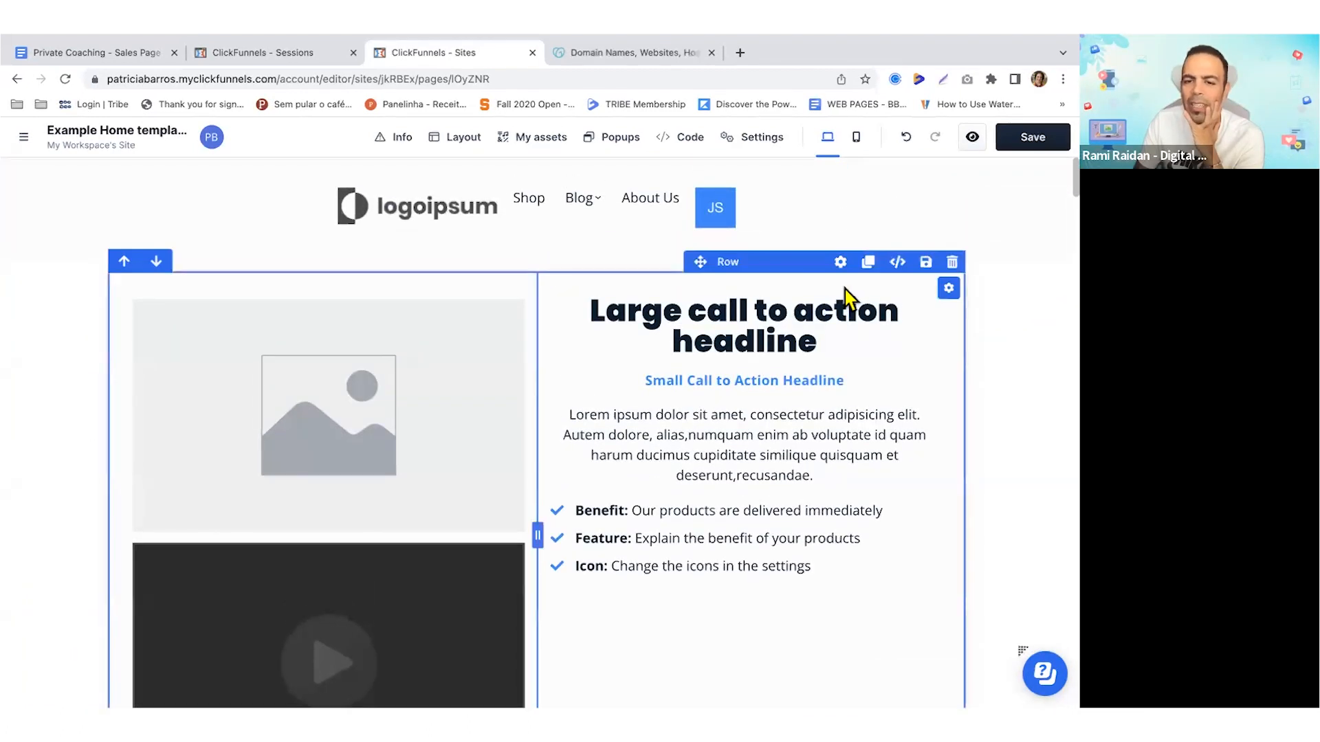
click(324, 345)
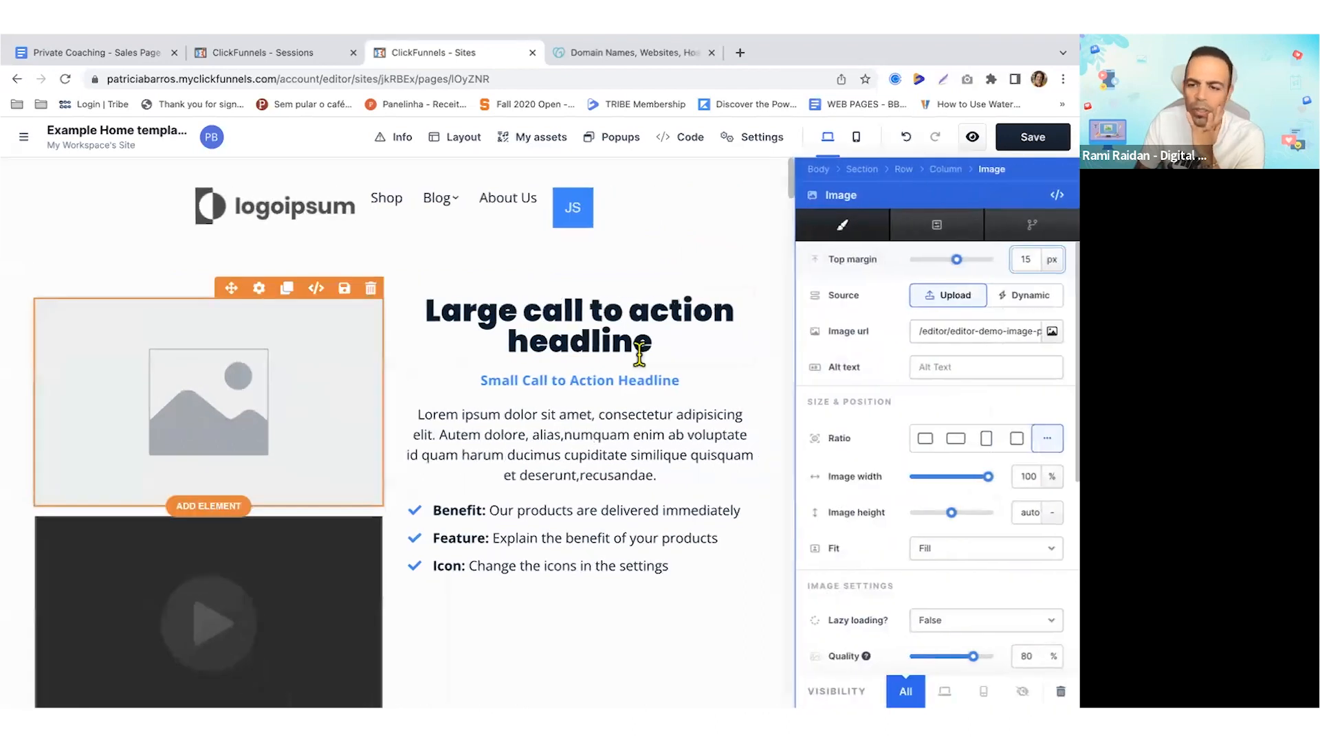
click(544, 312)
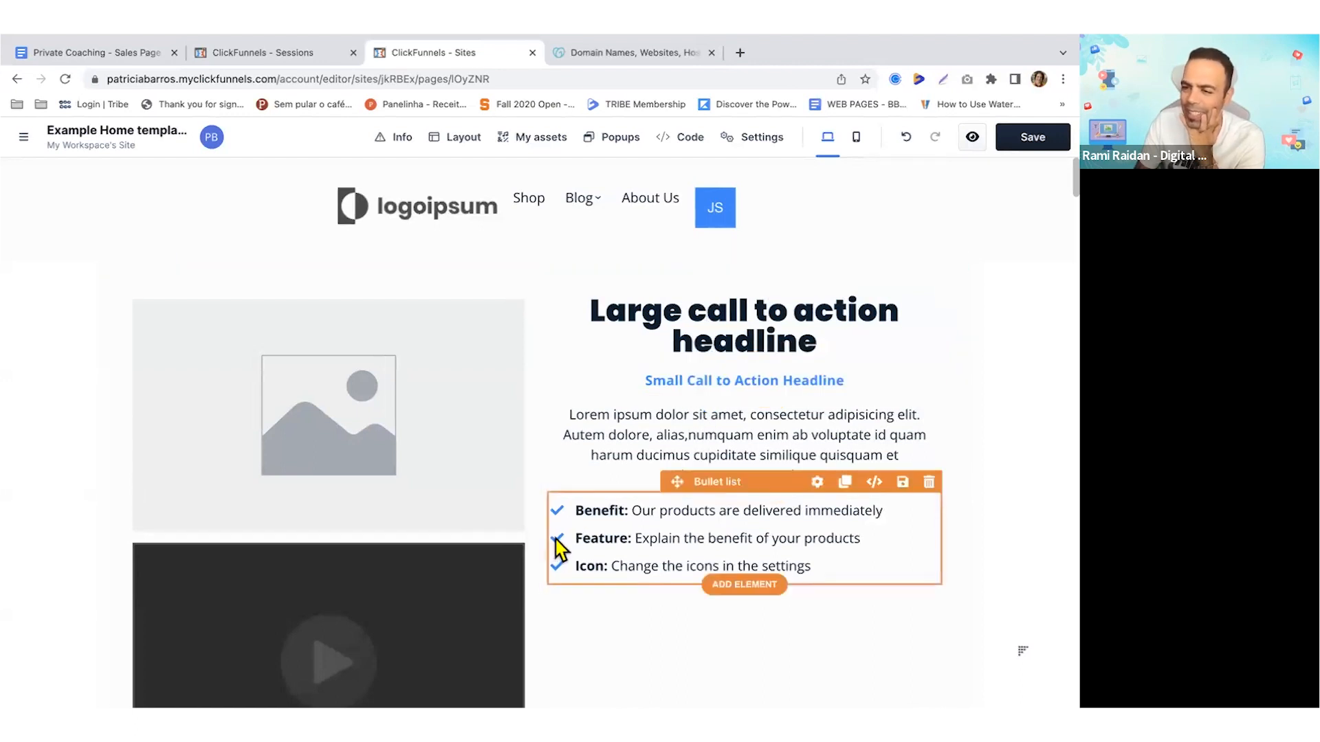
- Open the Video element's settings and check which video sources its Video URL accepts
scroll(508, 536, down, 4)
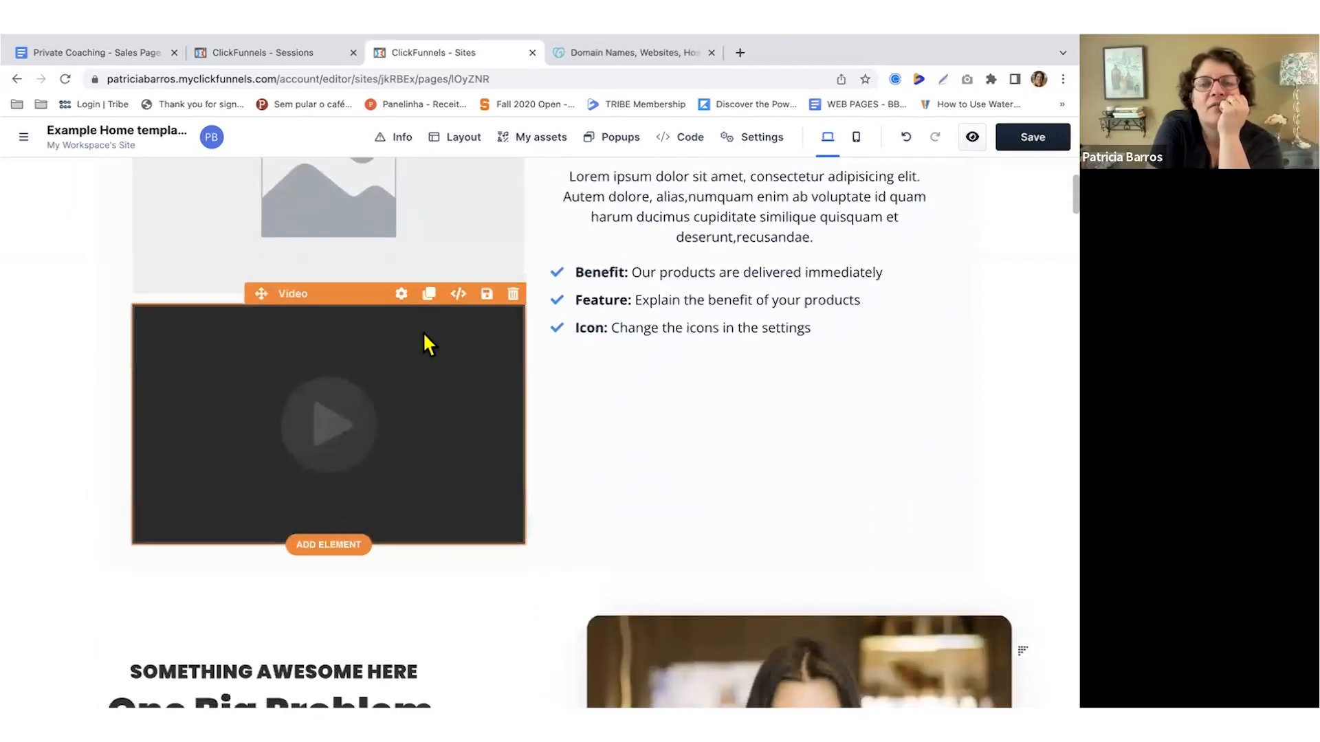
click(422, 332)
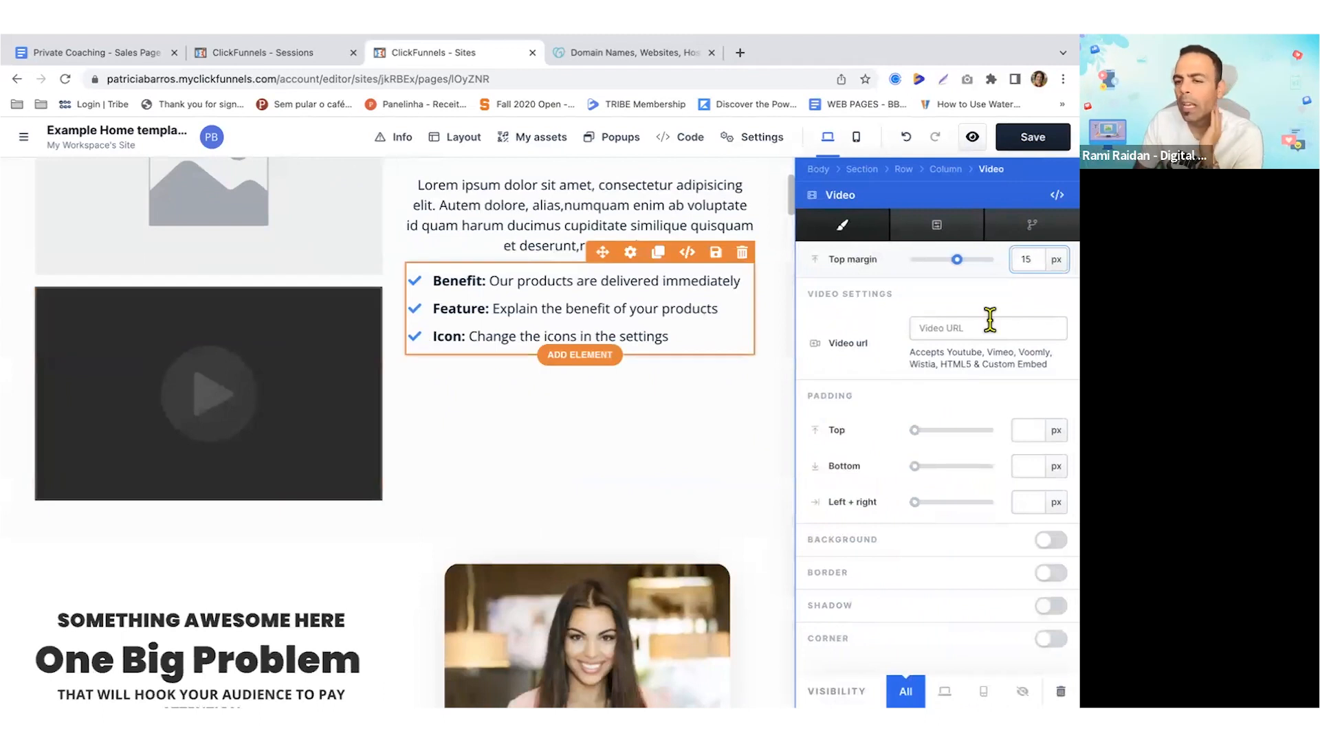
click(945, 327)
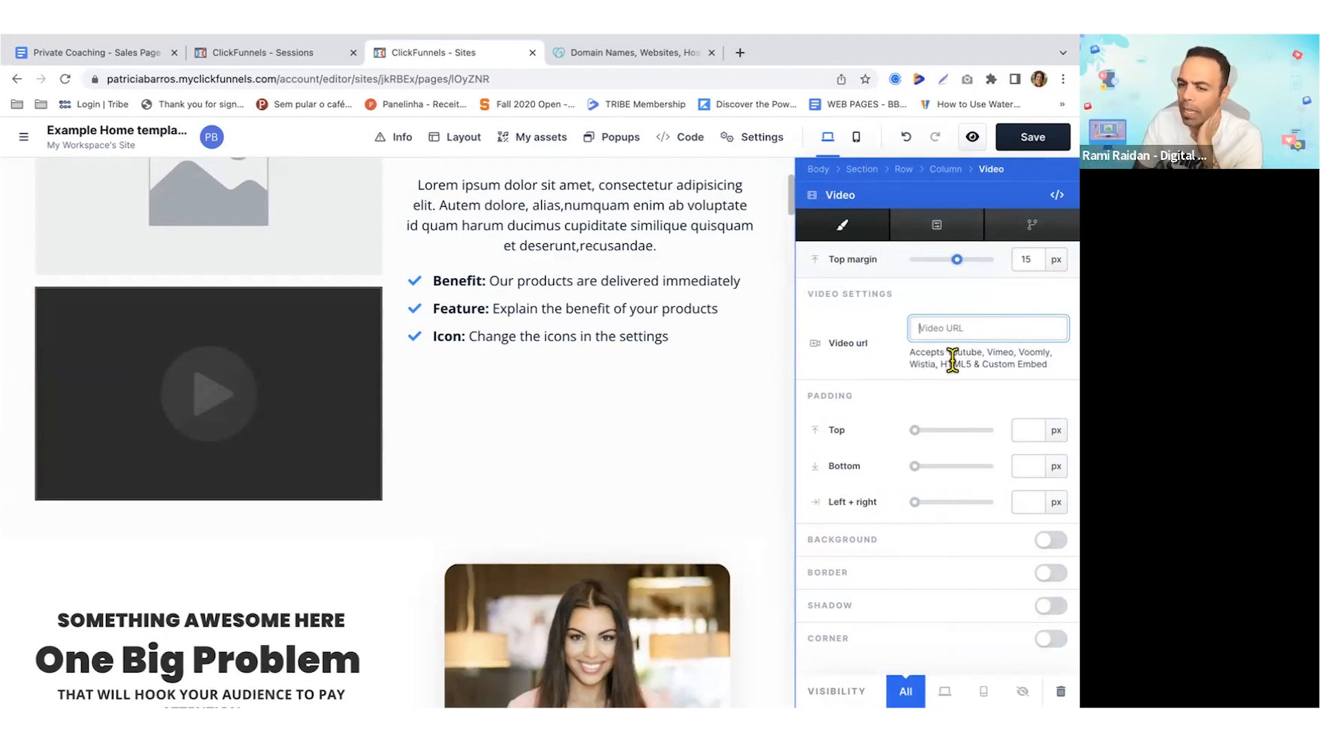
drag(985, 353, 1061, 350)
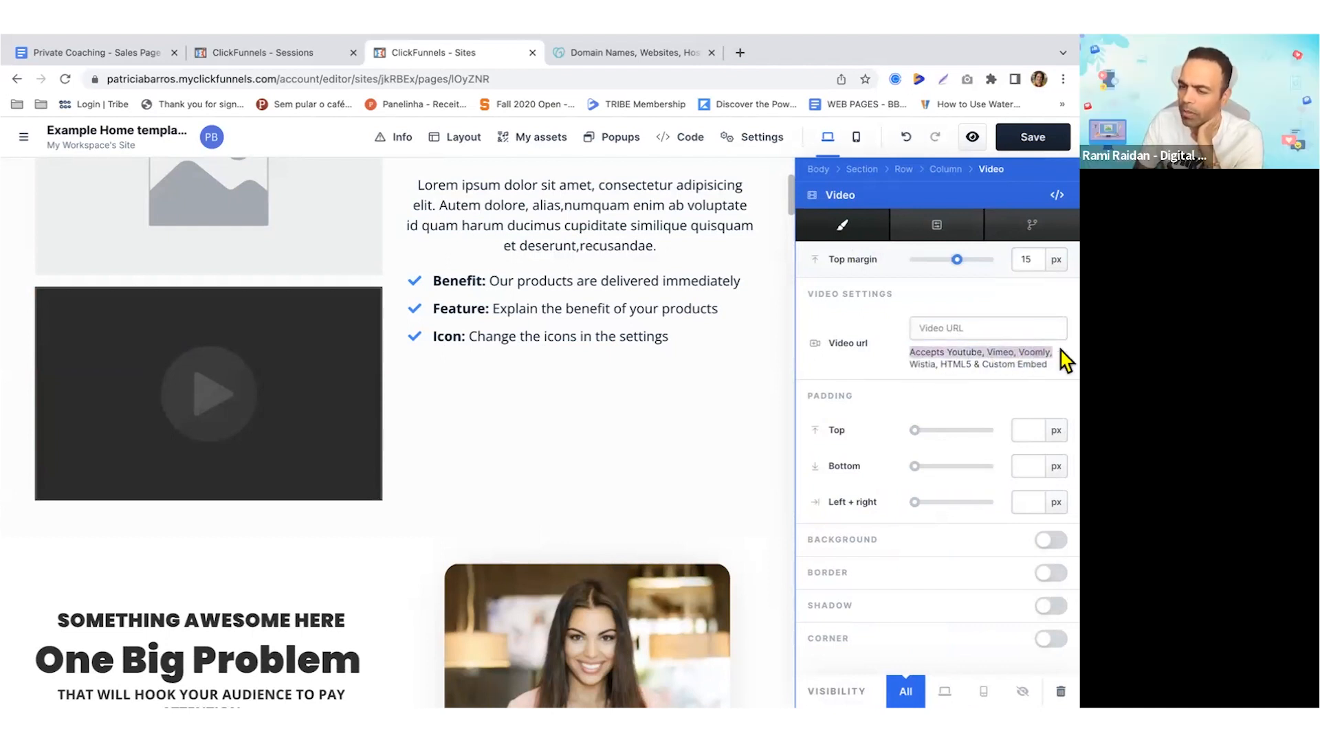
click(1002, 350)
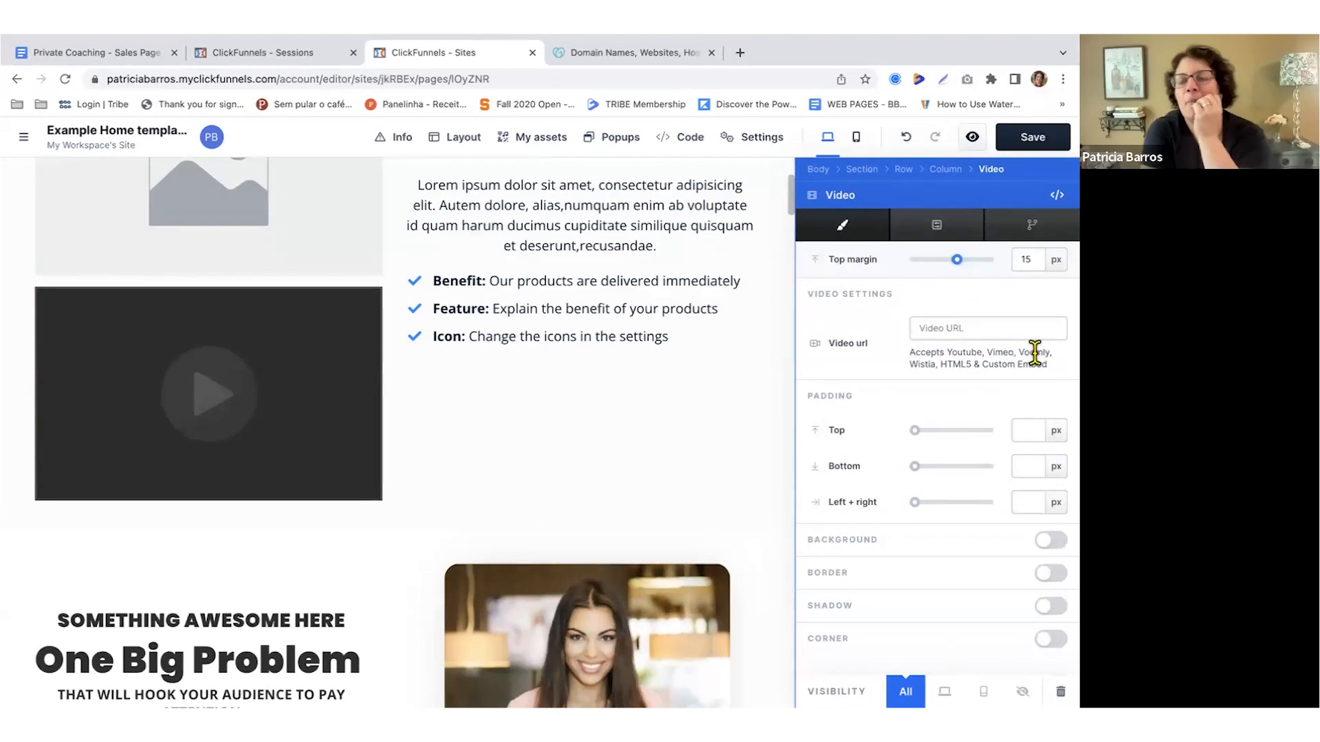
- Look through the rest of the page, open its preview, go to the live page and review the published sections
scroll(680, 357, down, 2)
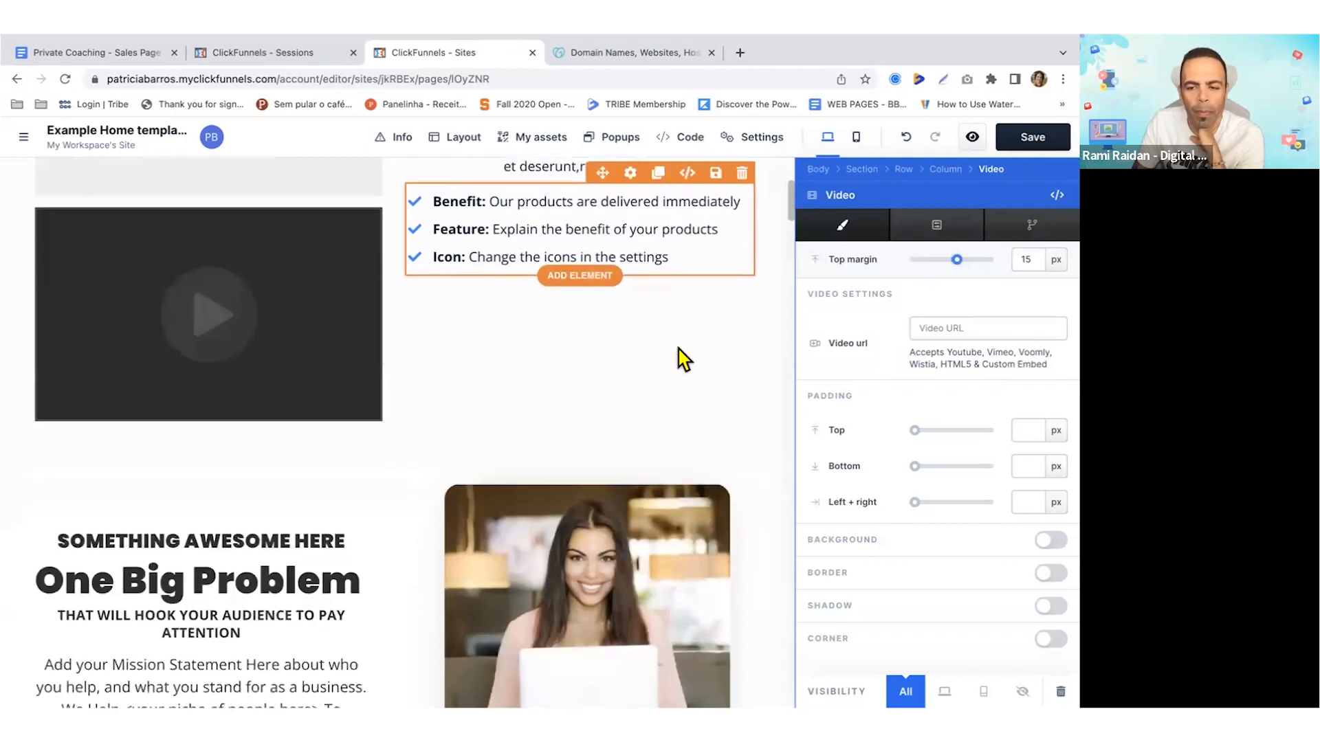
scroll(680, 358, down, 10)
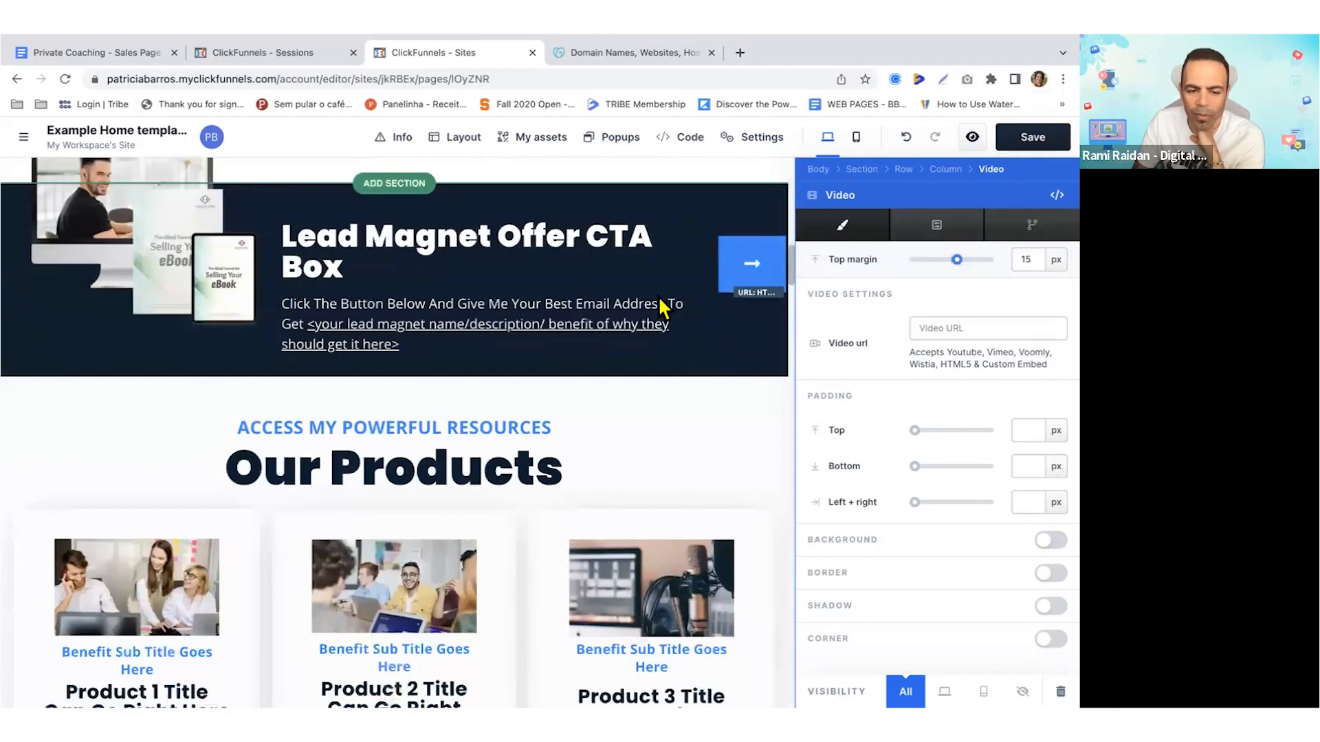
scroll(554, 421, down, 5)
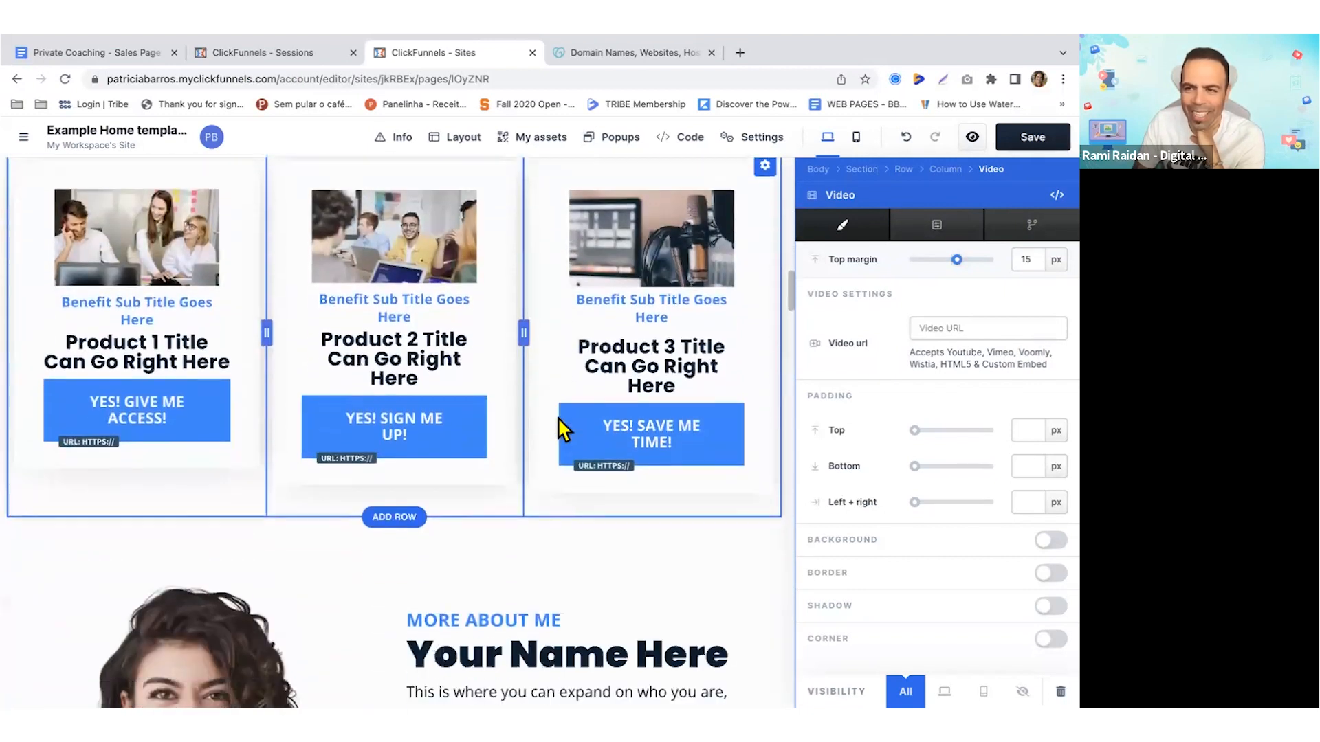
scroll(557, 416, down, 15)
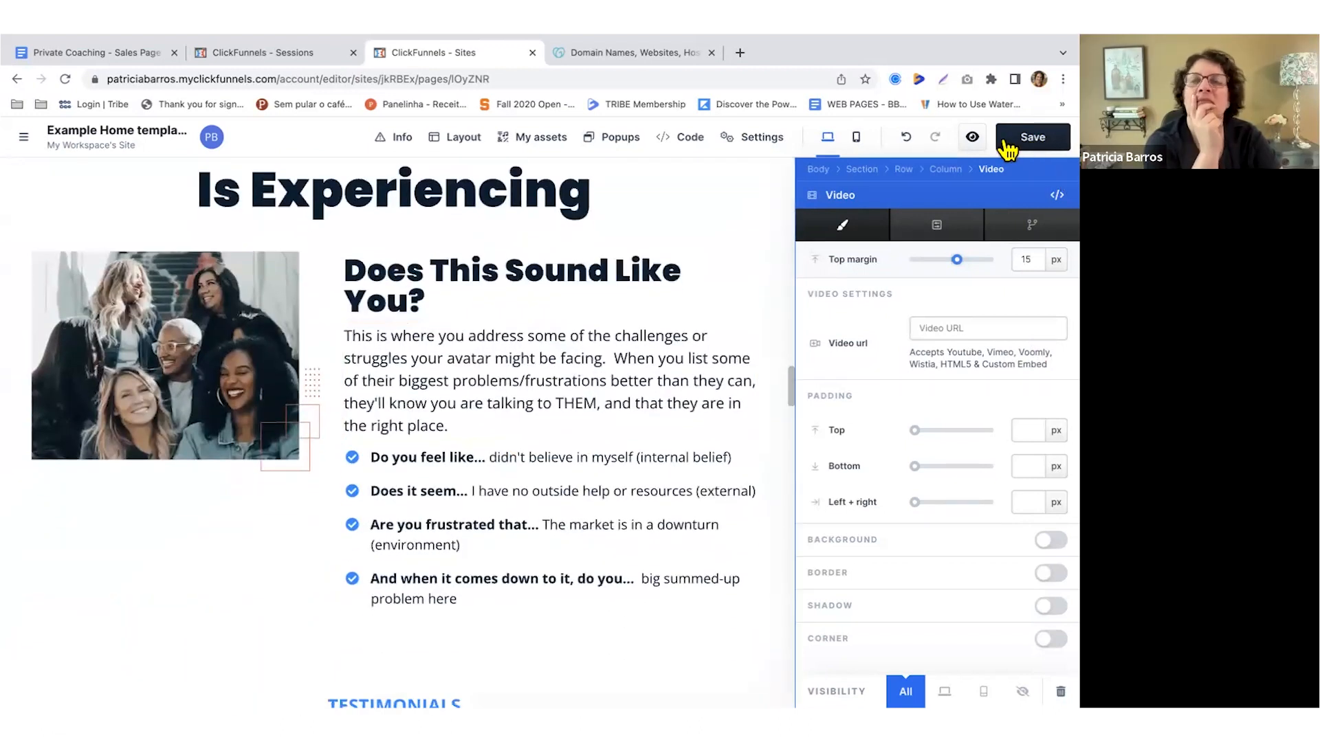
click(971, 137)
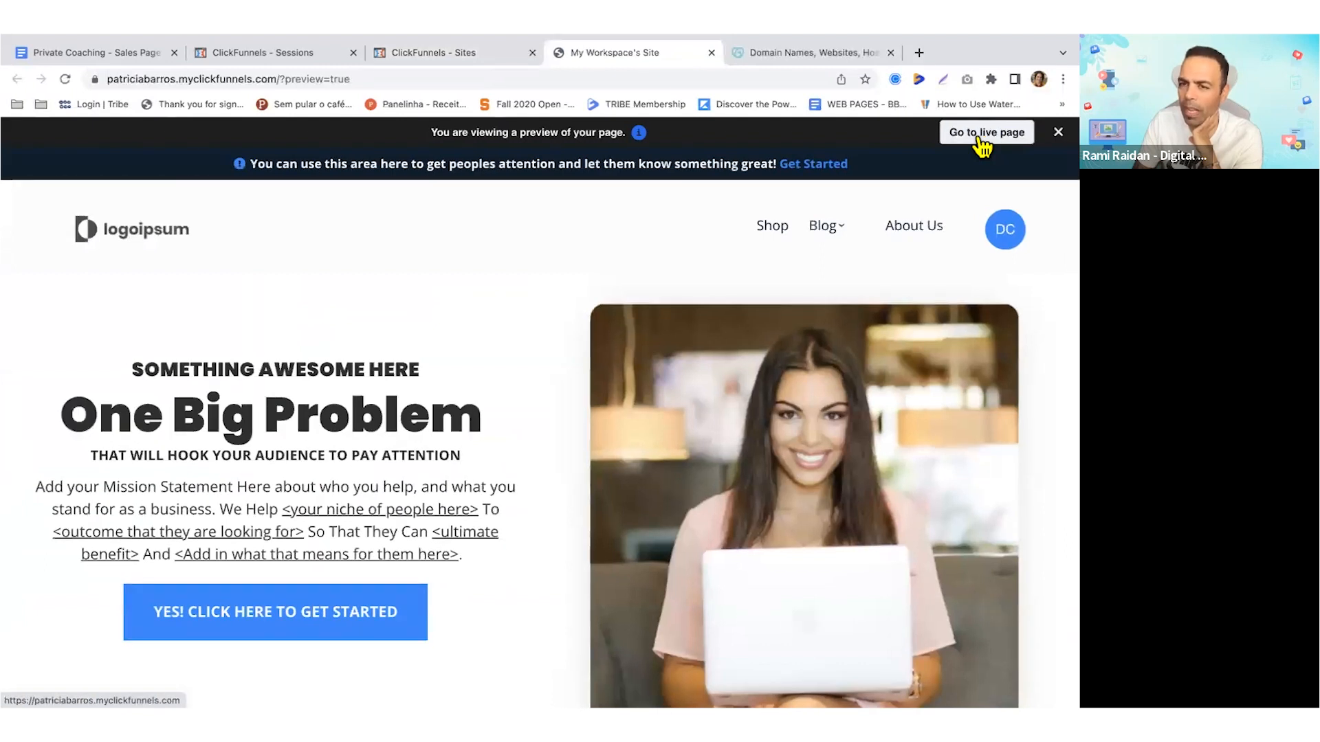
click(982, 136)
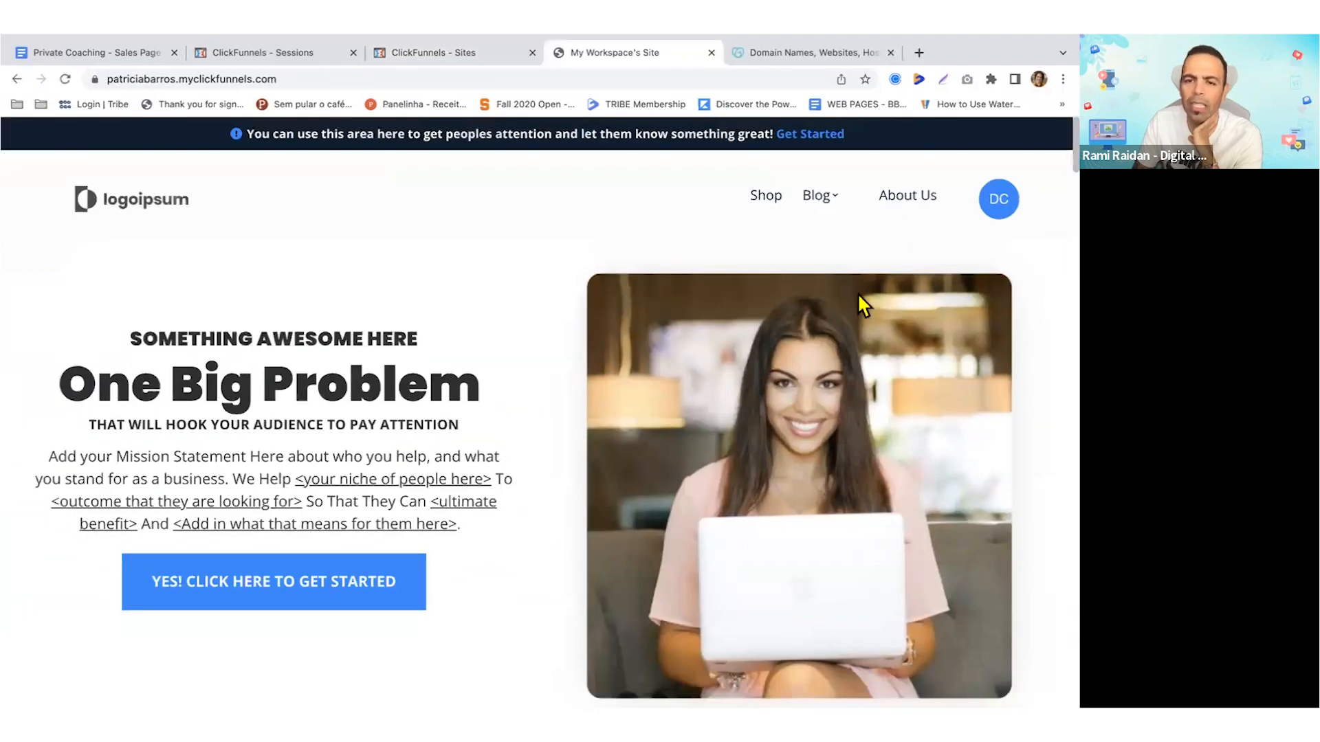
scroll(533, 282, down, 15)
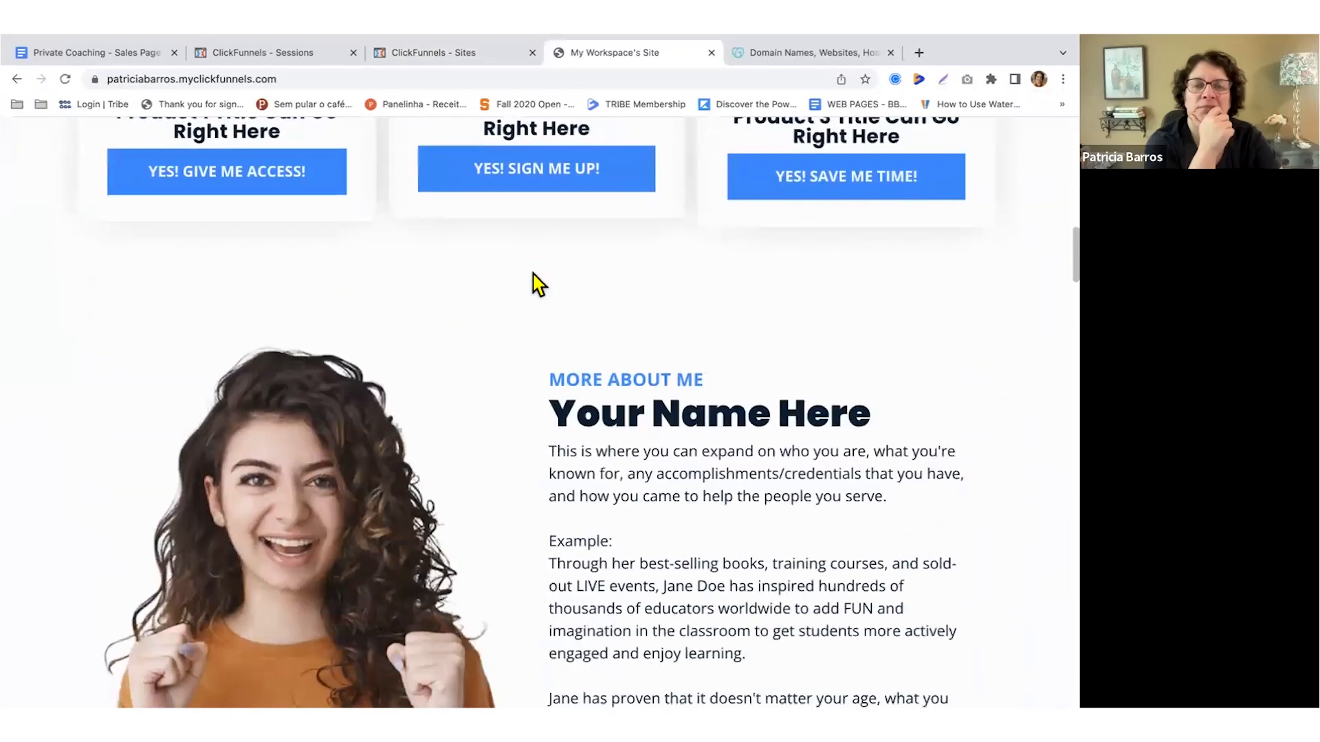
scroll(538, 283, down, 12)
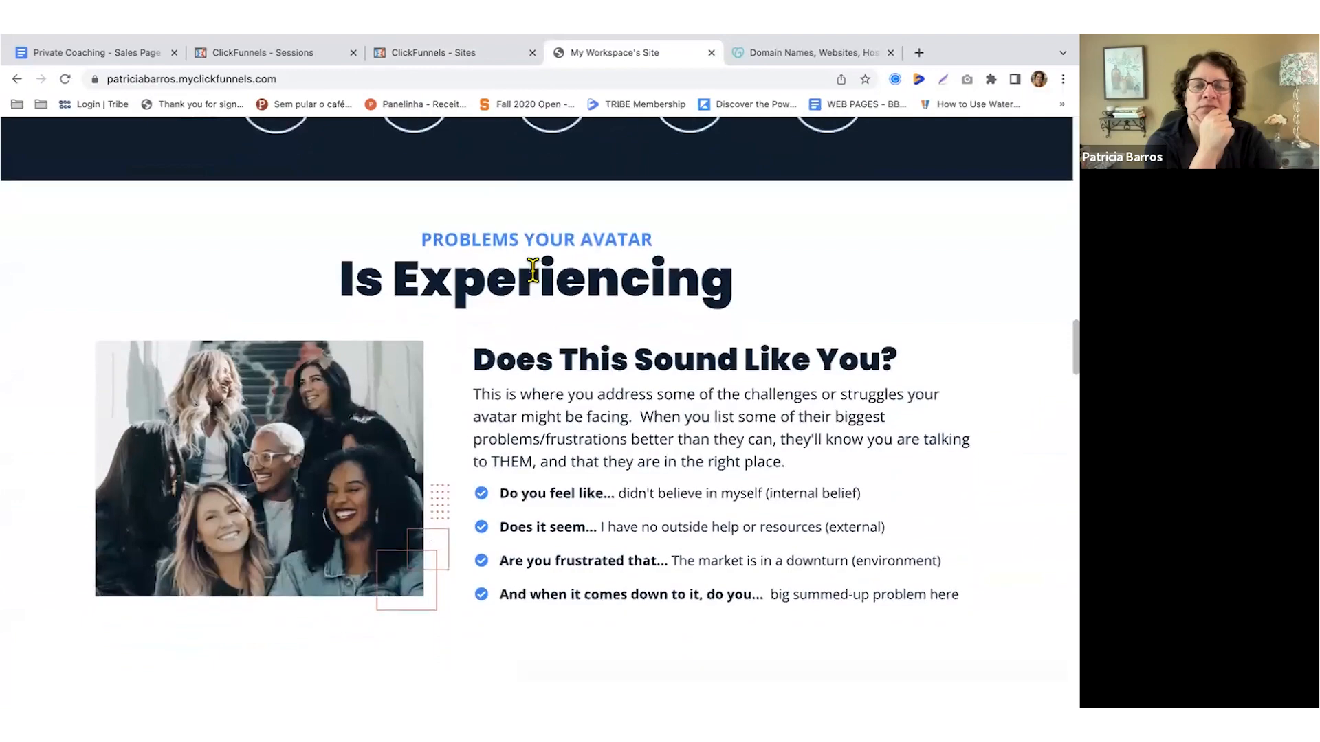
scroll(533, 270, down, 15)
scroll(539, 284, down, 10)
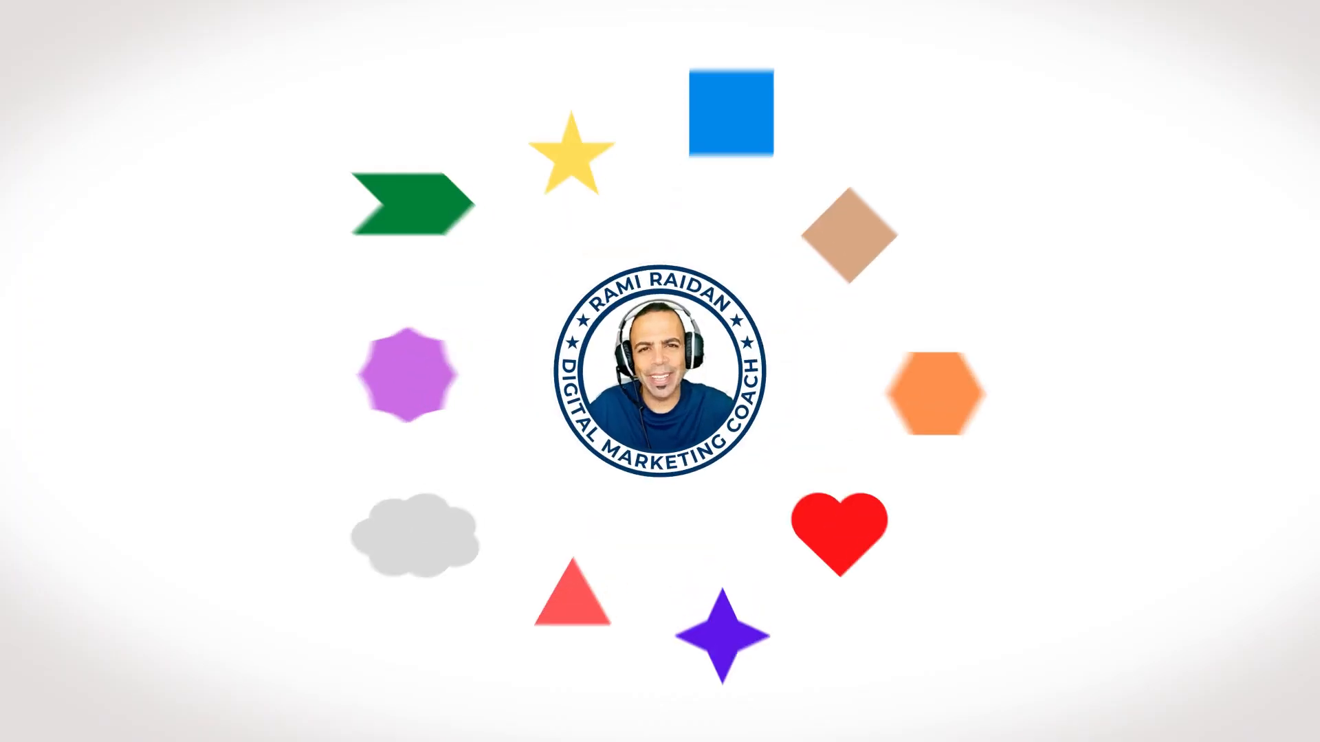